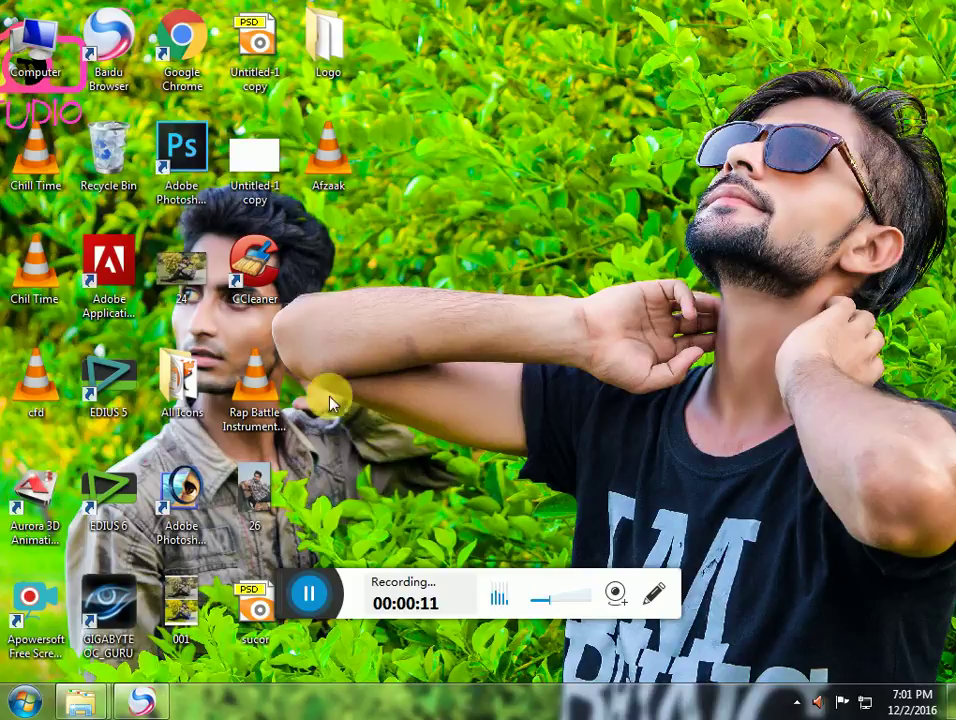
Launch Adobe Photoshop CC 2015 from the desktop
left_click(194, 166)
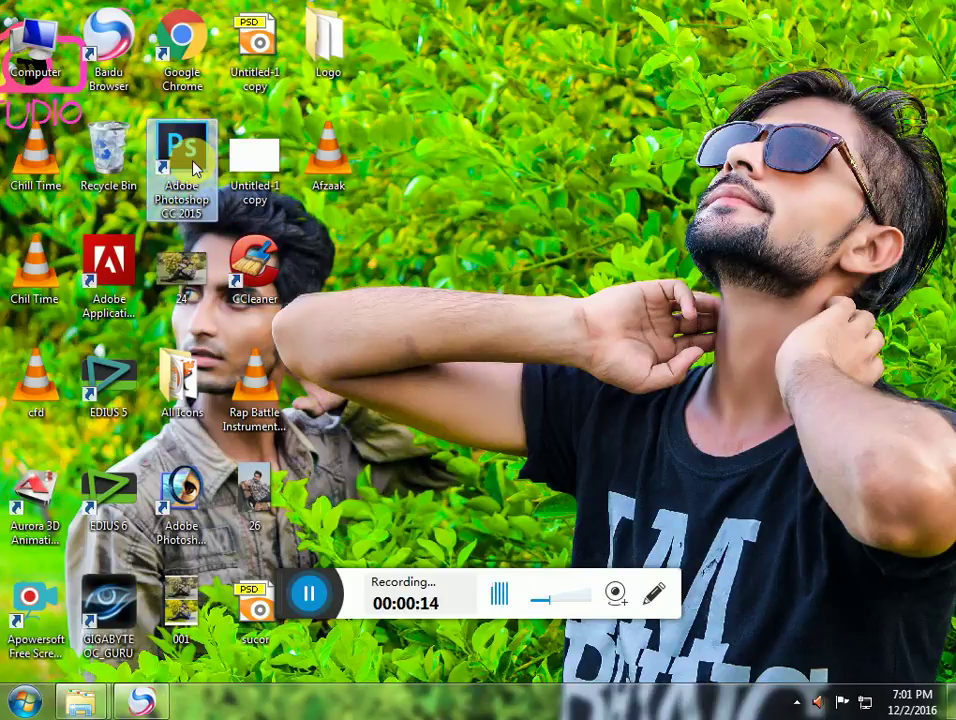
right_click(194, 166)
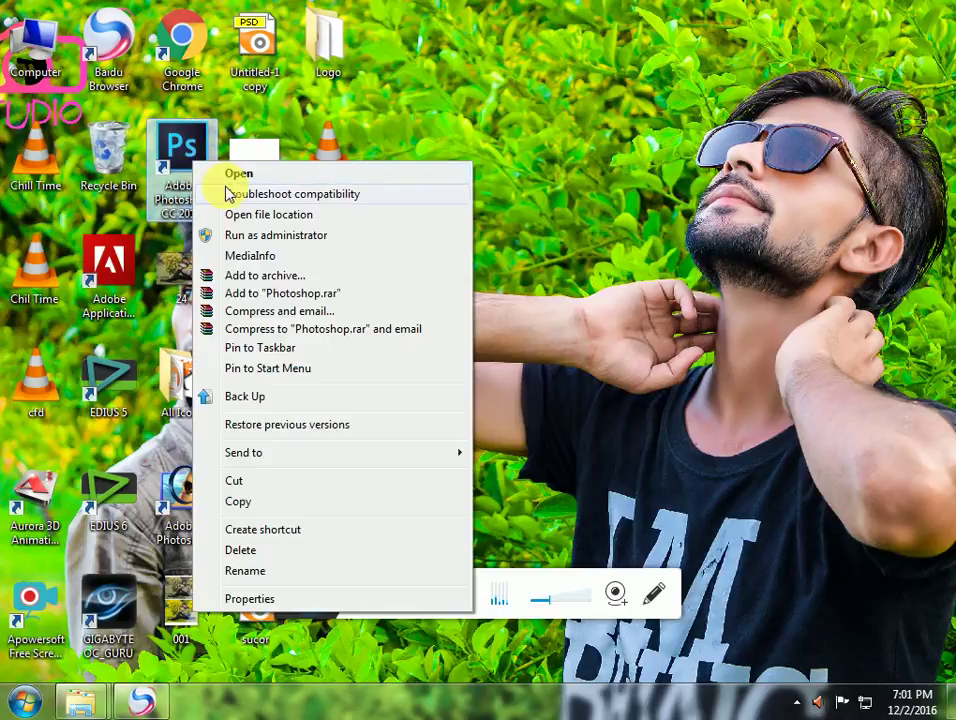
left_click(229, 178)
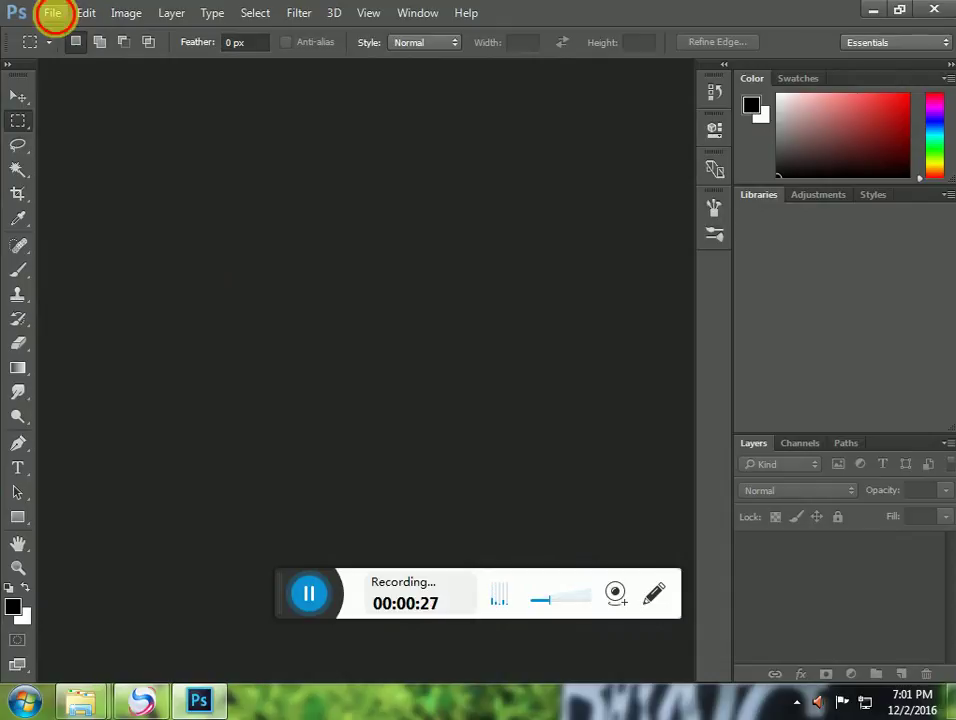
Bring up the dialog for opening an image and look through the photos in the Ryk Shoot folder
left_click(52, 13)
left_click(38, 15)
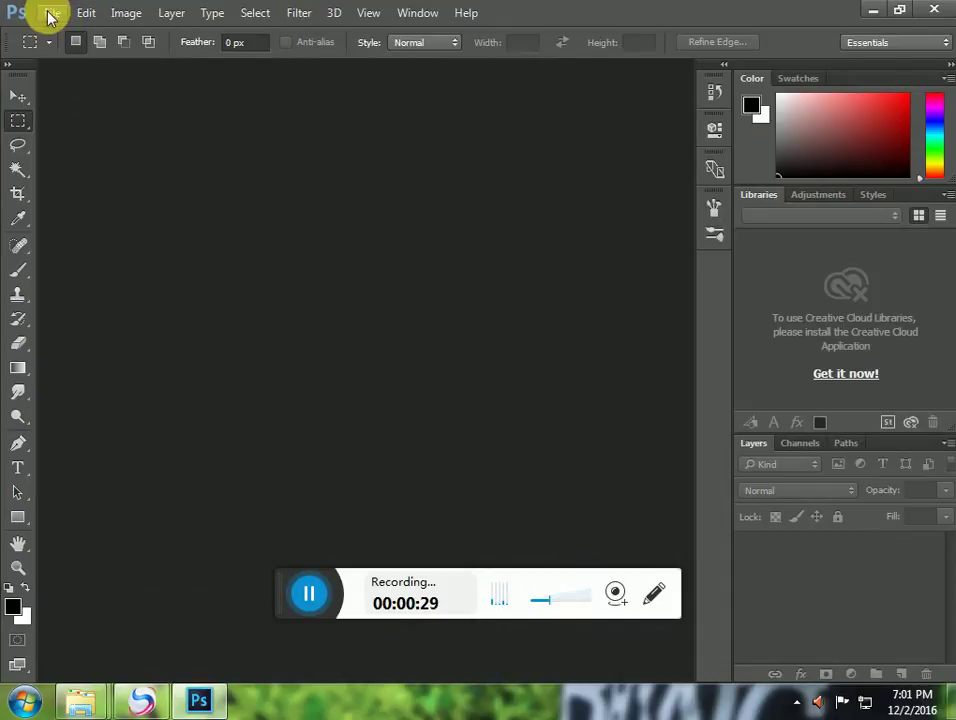
left_click(50, 14)
left_click(92, 52)
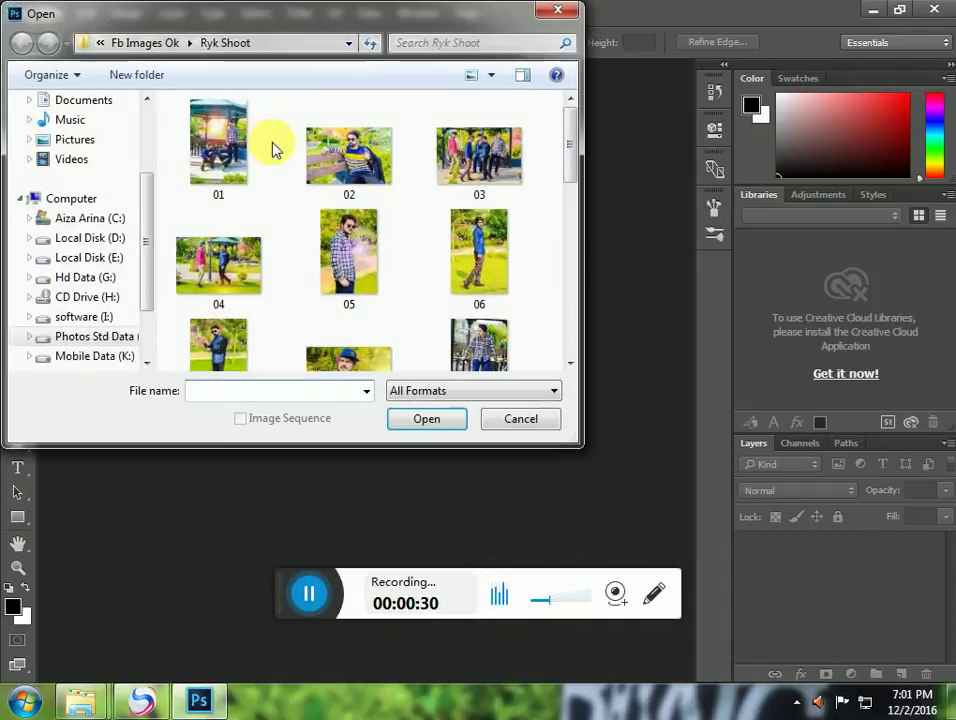
left_click(240, 178)
scroll(218, 188, "down", 1)
scroll(218, 188, "down", 3)
scroll(198, 186, "up", 5)
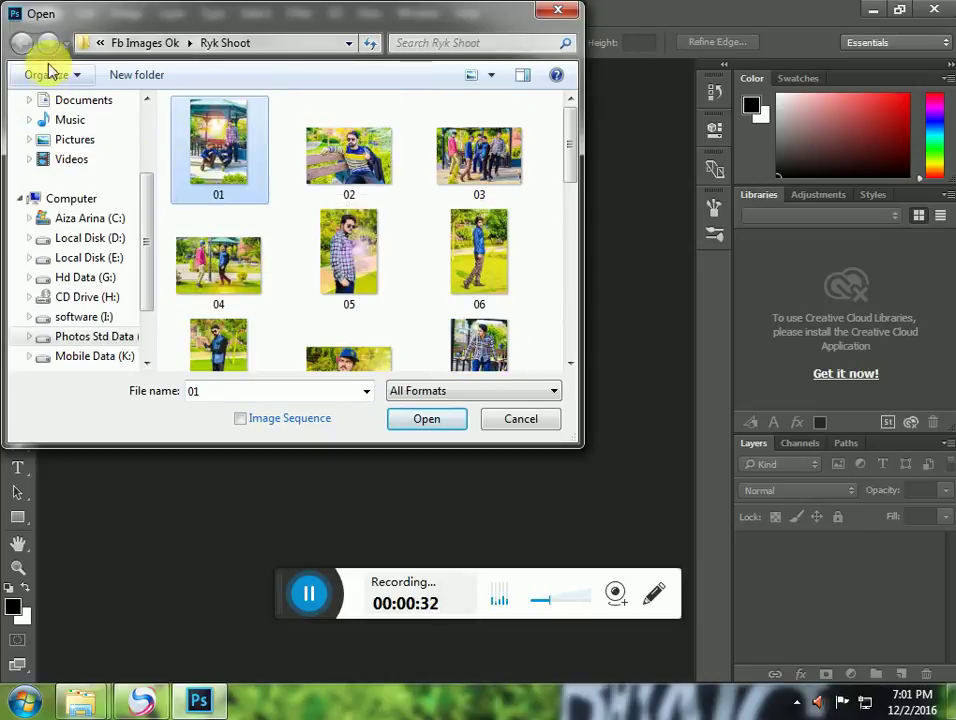
scroll(245, 203, "down", 3)
Go up through the parent folders to the Desktop and open the JPEG photo 26
key("alt+Up")
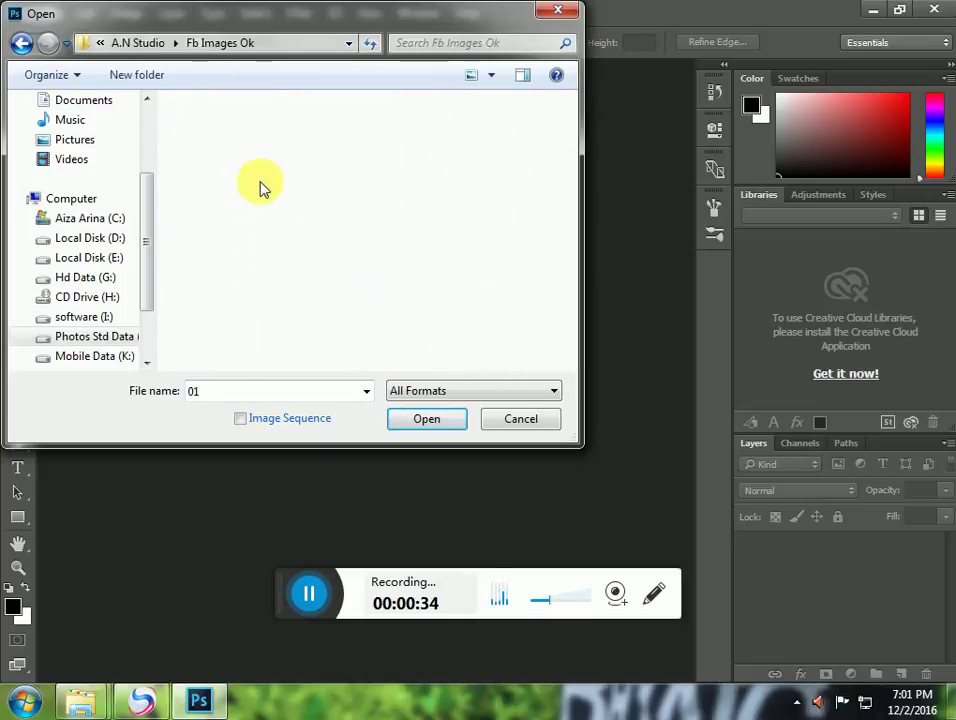
key("alt+Up")
key("alt+Up")
key("alt+Up")
scroll(273, 277, "down", 5)
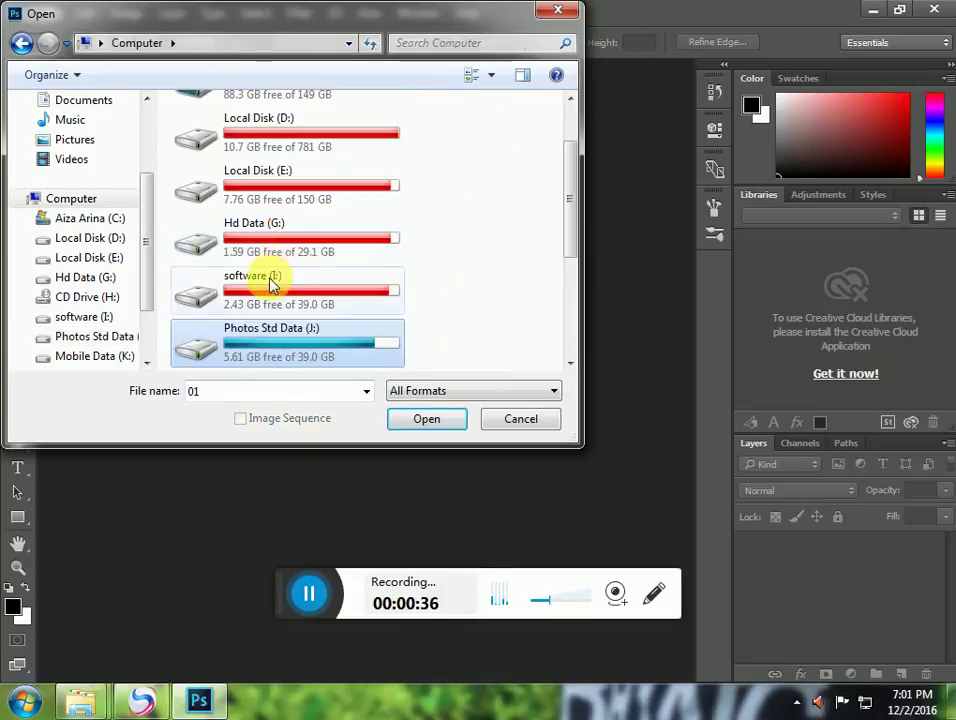
key("alt+Up")
scroll(290, 262, "down", 8)
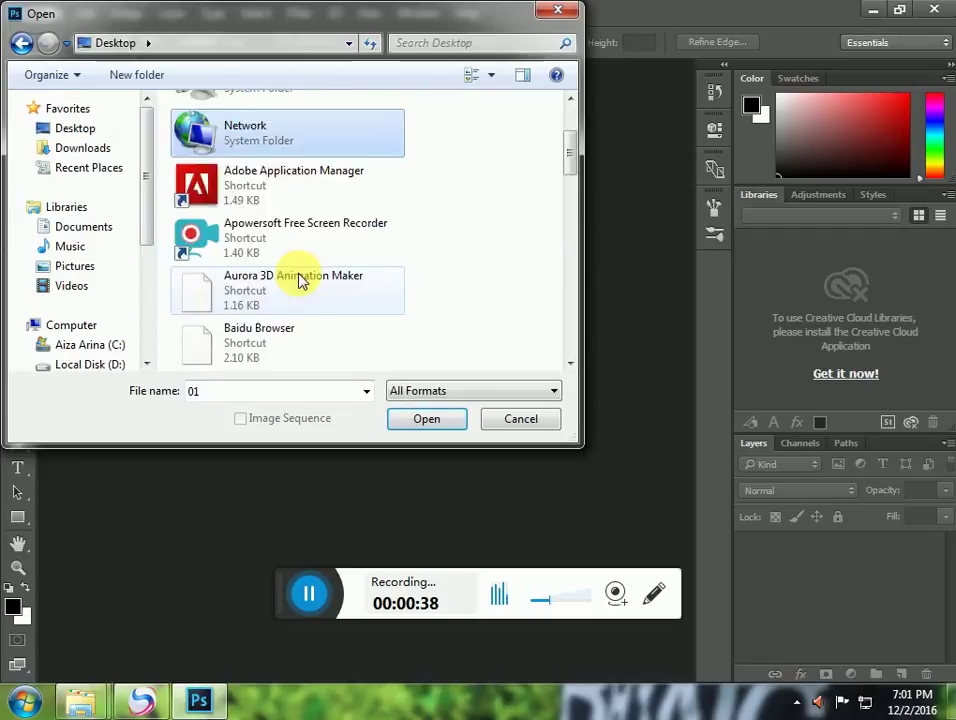
left_click(265, 180)
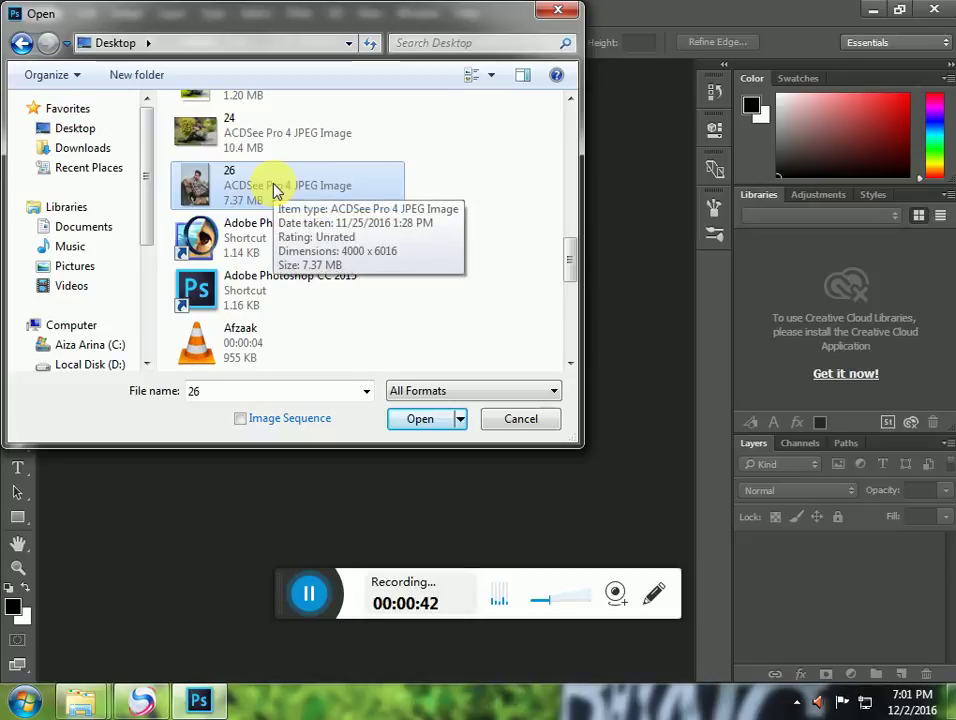
double_click(276, 190)
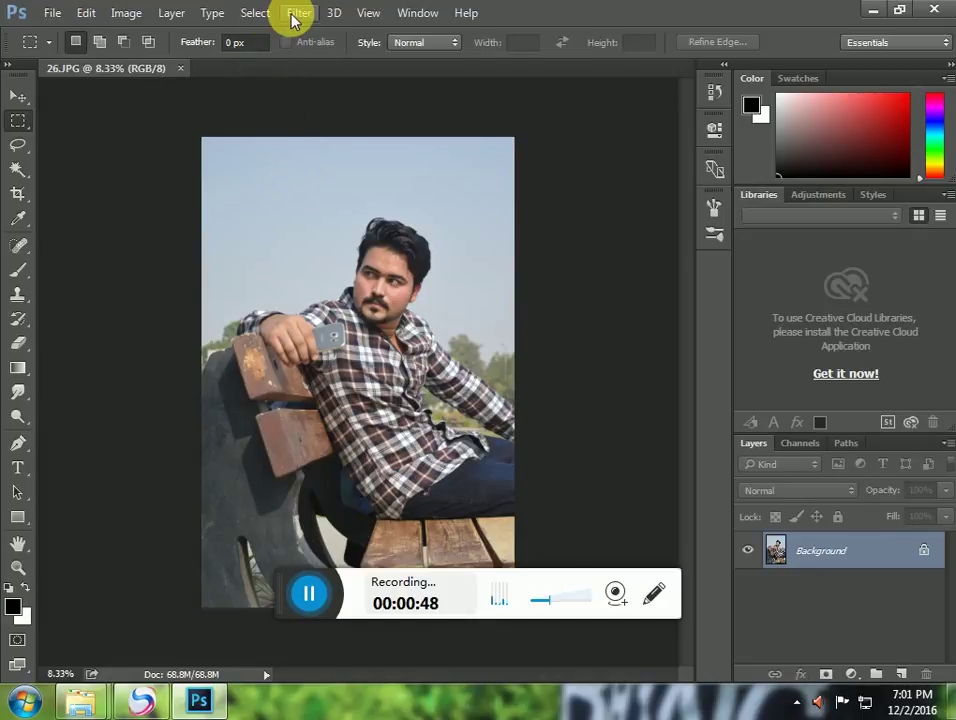
Apply the Camera Raw filter to the photo and lower Highlights to -100
left_click(18, 96)
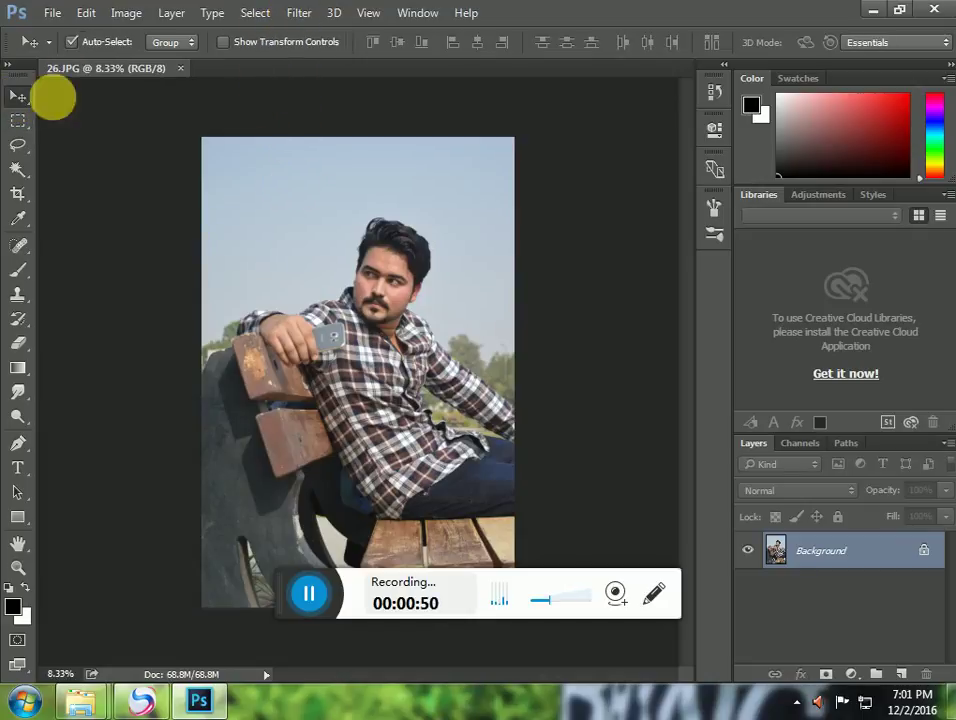
left_click(300, 13)
left_click(325, 122)
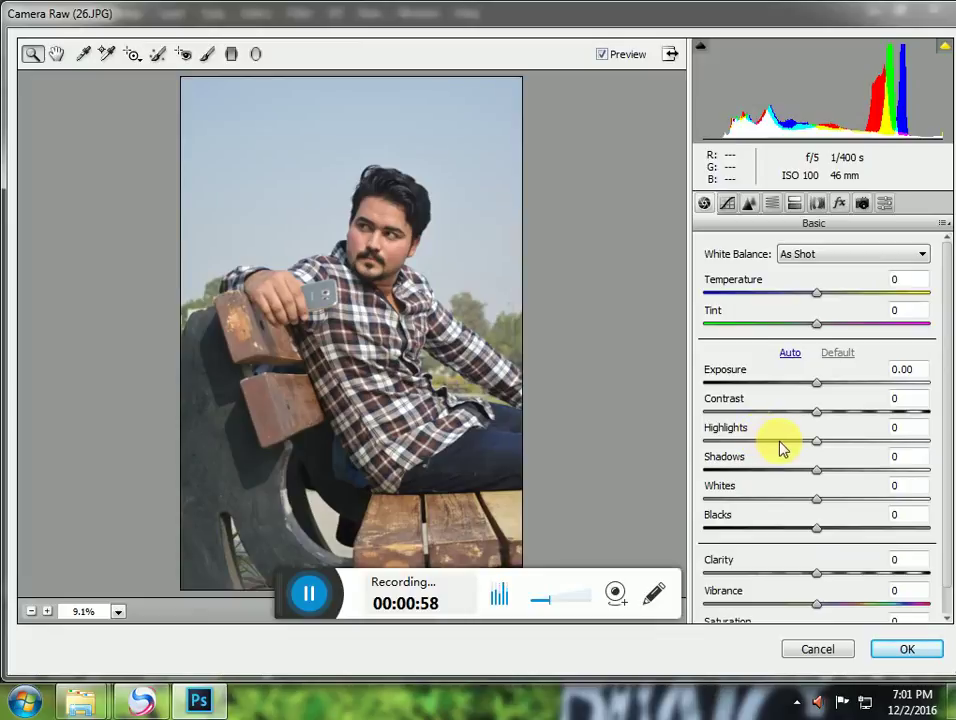
left_click_drag(783, 441, 703, 443)
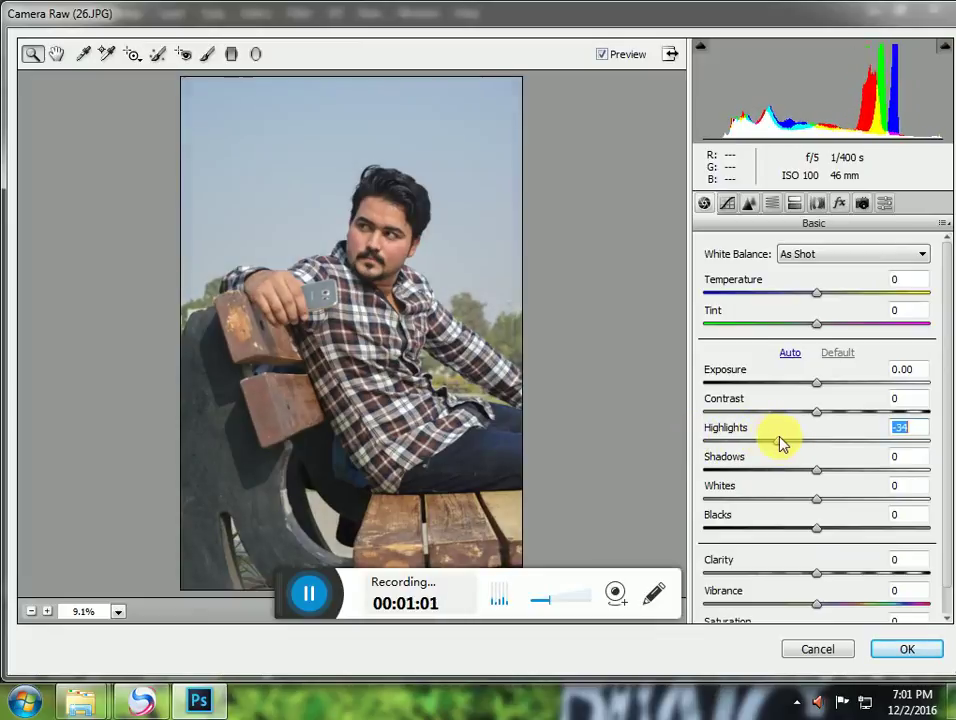
Set the basic adjustments Clarity to +49, Vibrance to +76 and Saturation to +28
scroll(820, 475, "down", 1)
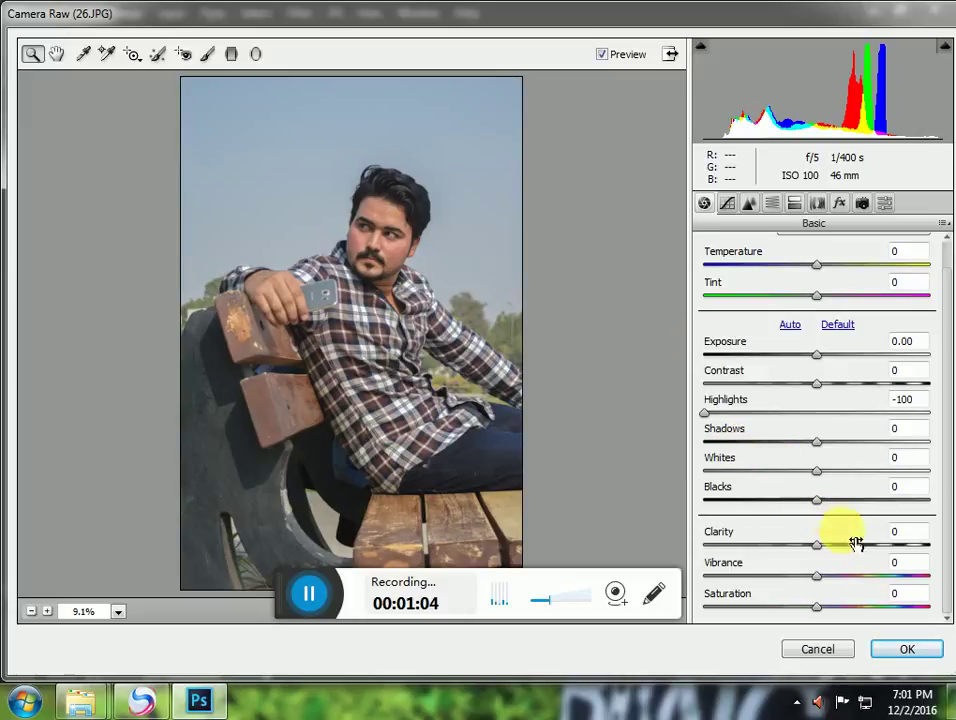
left_click(868, 546)
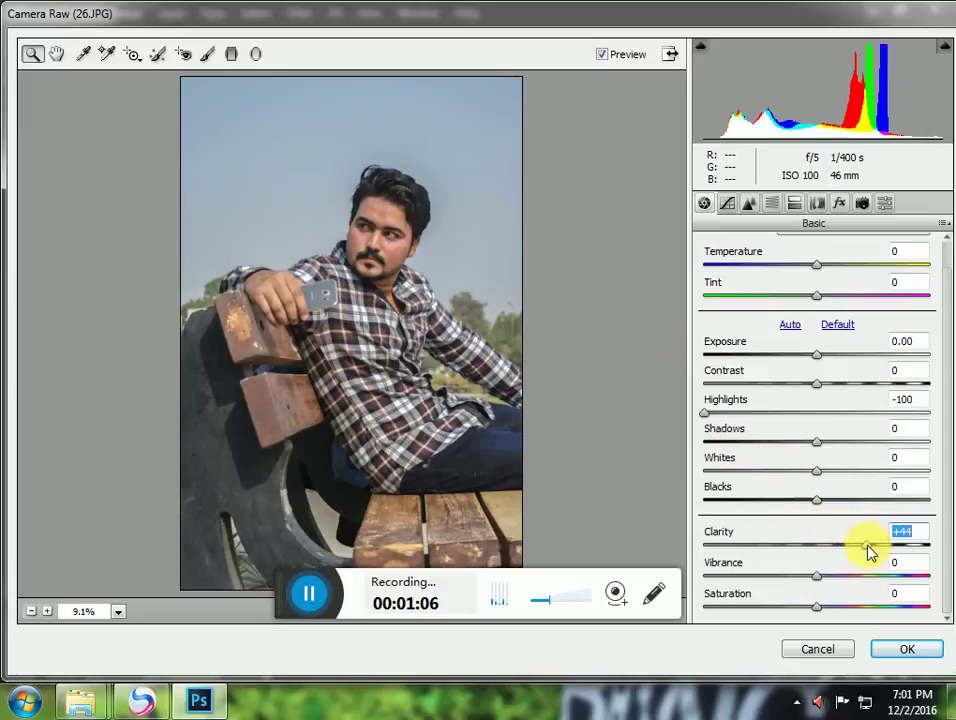
left_click_drag(872, 552, 875, 551)
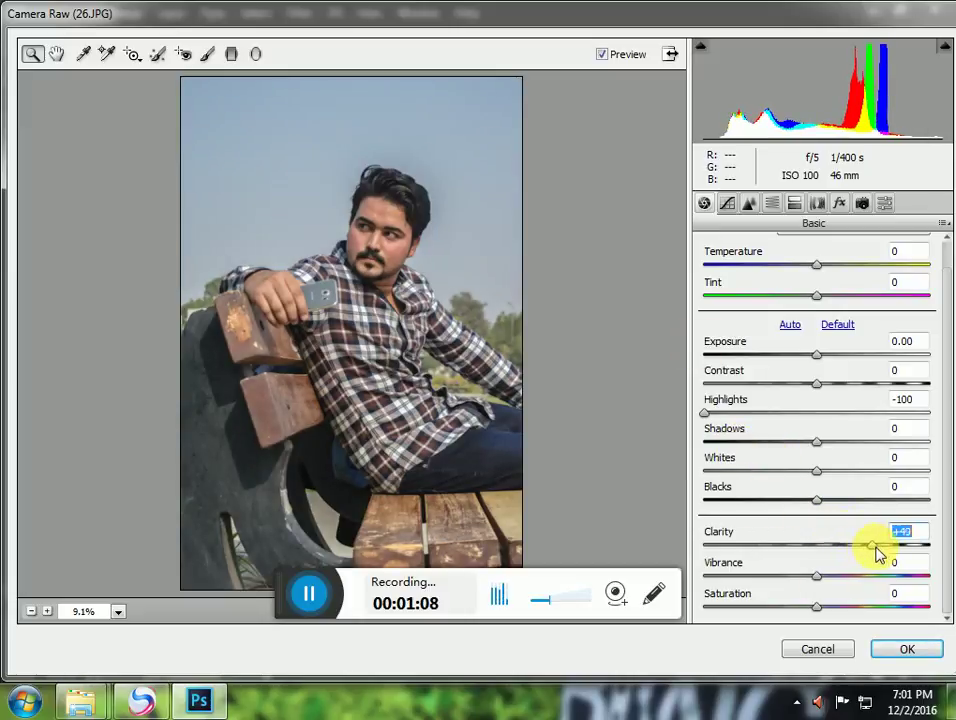
left_click(907, 577)
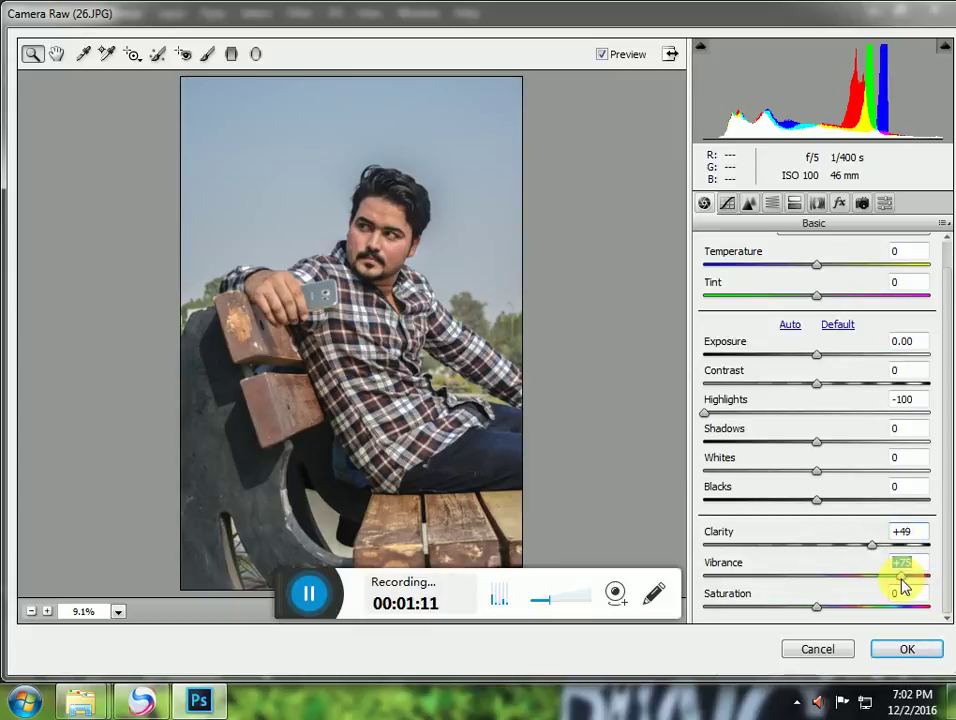
left_click_drag(913, 583, 907, 584)
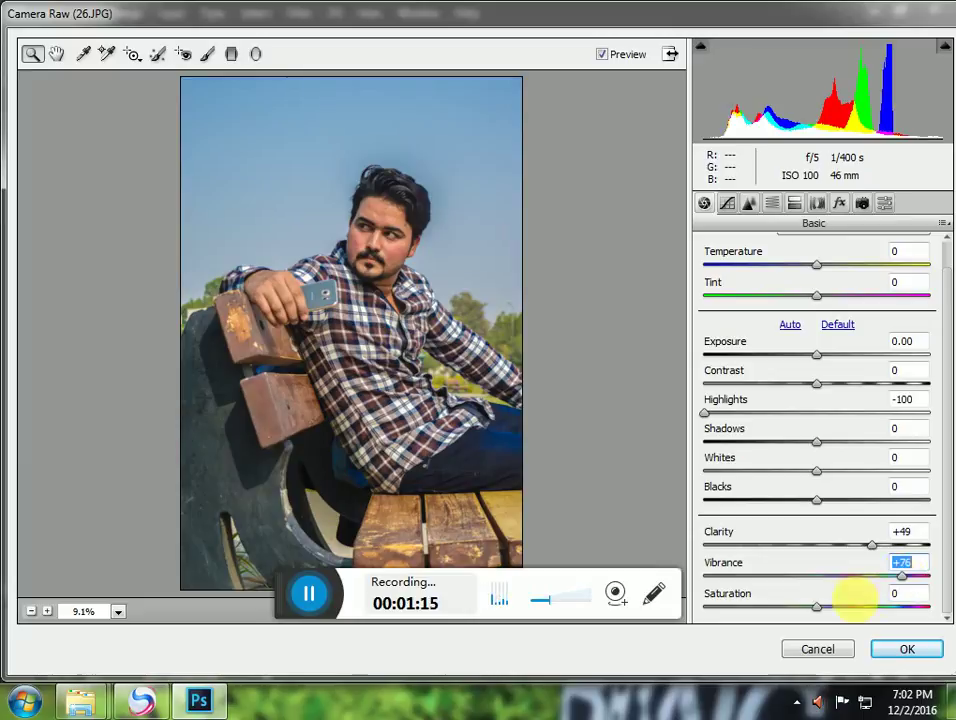
left_click_drag(843, 608, 849, 606)
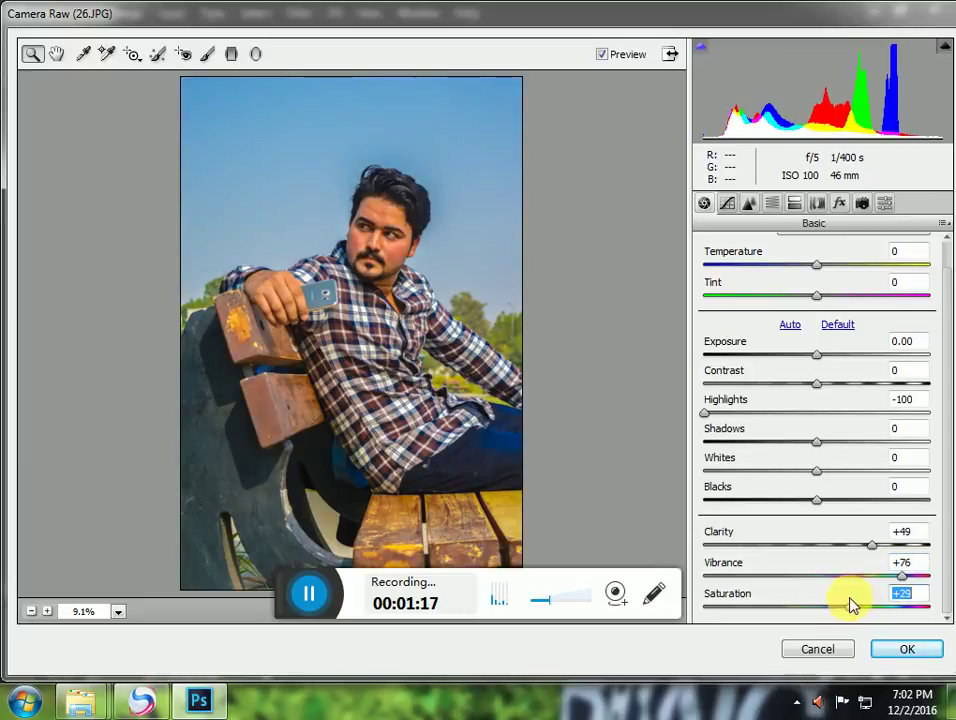
left_click(350, 270)
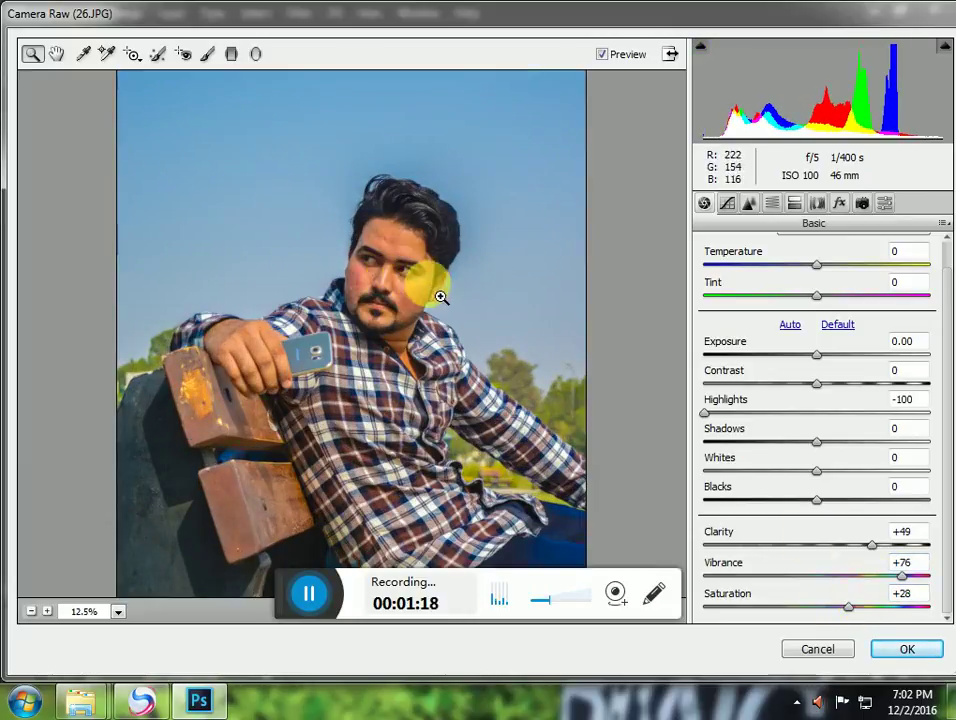
In the HSL saturation adjustments, set Oranges to -29 and Reds to +14, checking the effect on the face
left_click(772, 205)
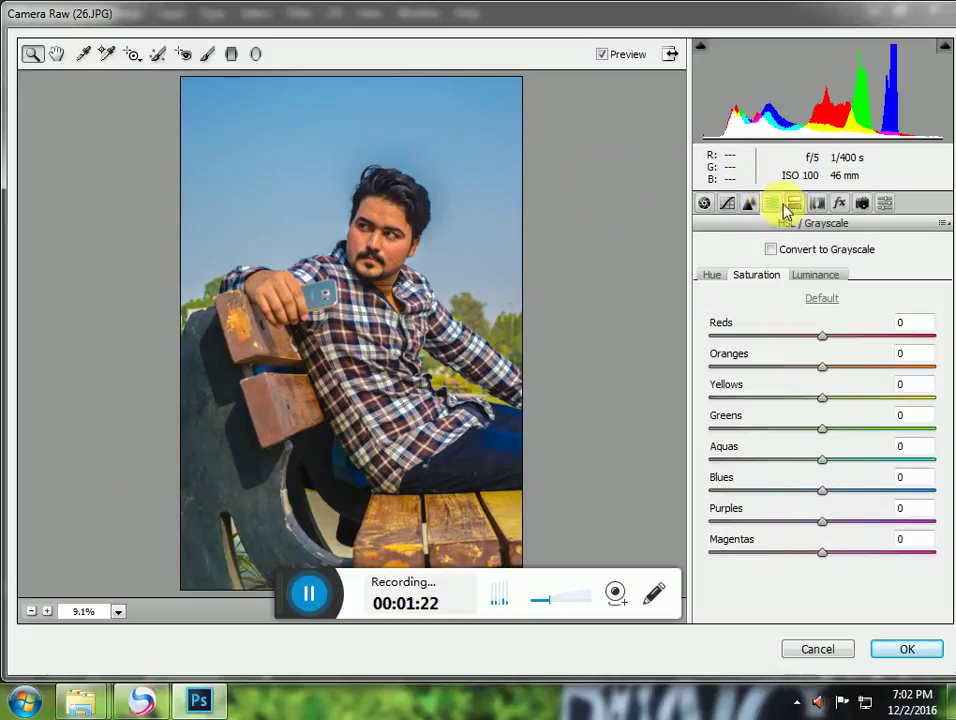
left_click(772, 206)
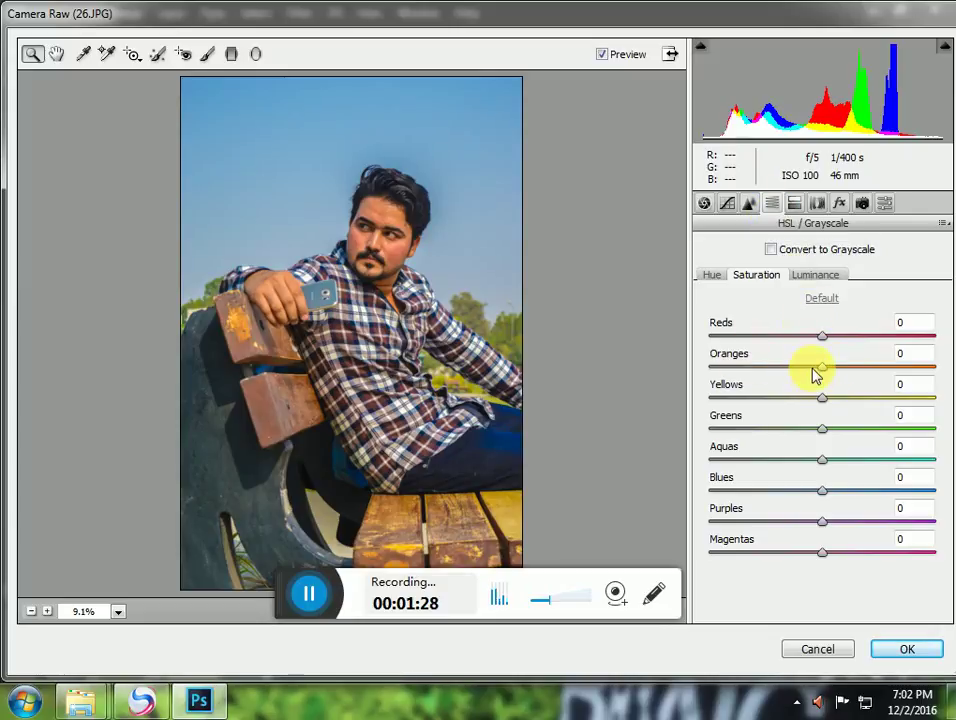
left_click_drag(812, 369, 798, 364)
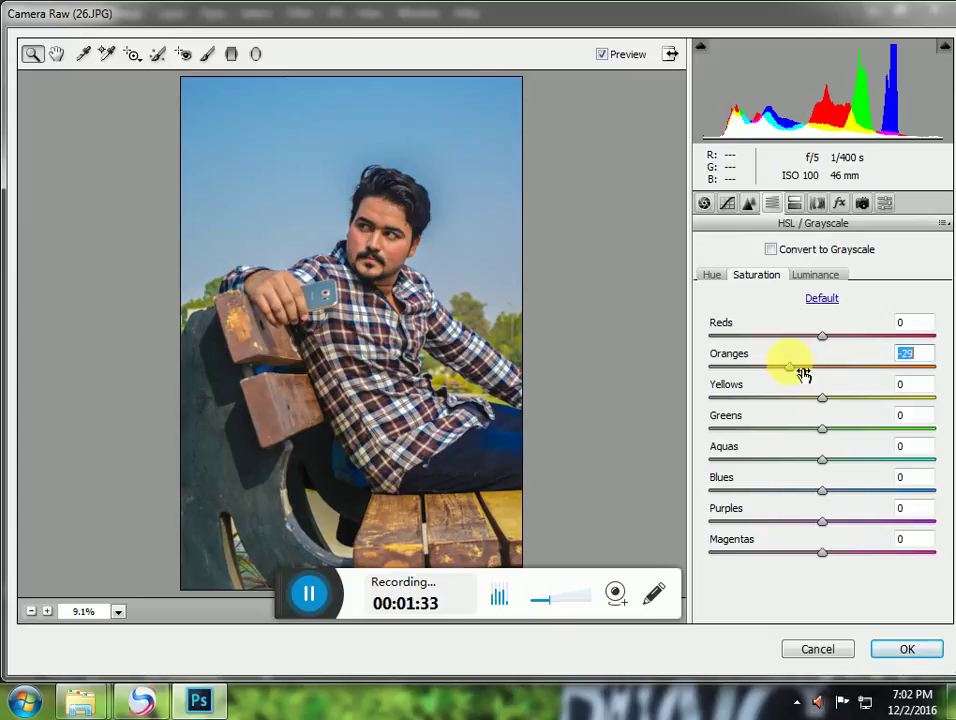
left_click(465, 207)
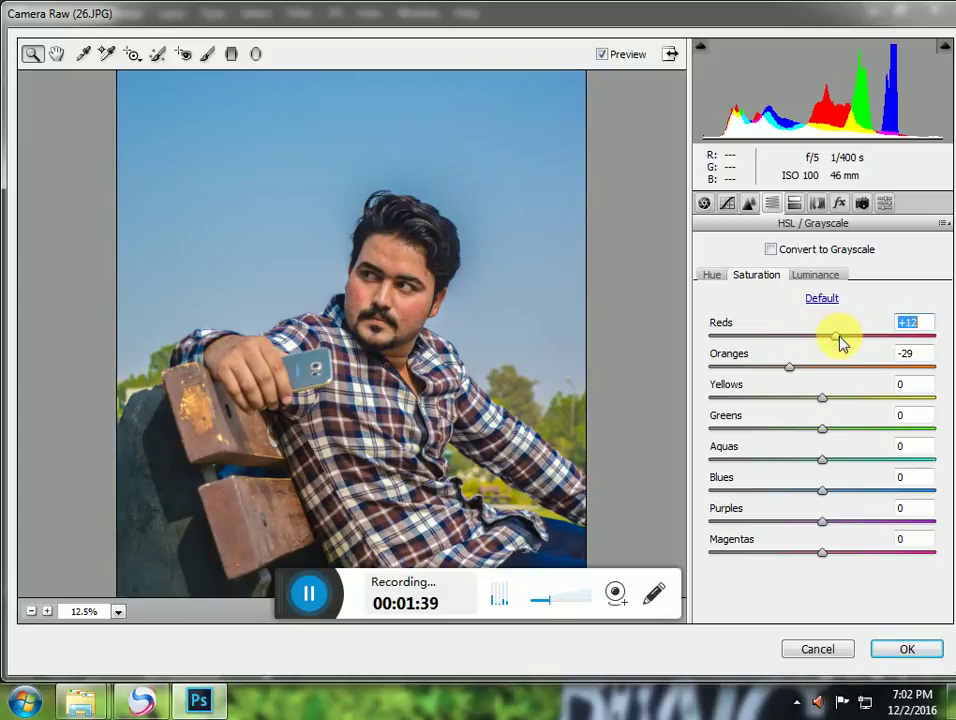
key("ctrl+0")
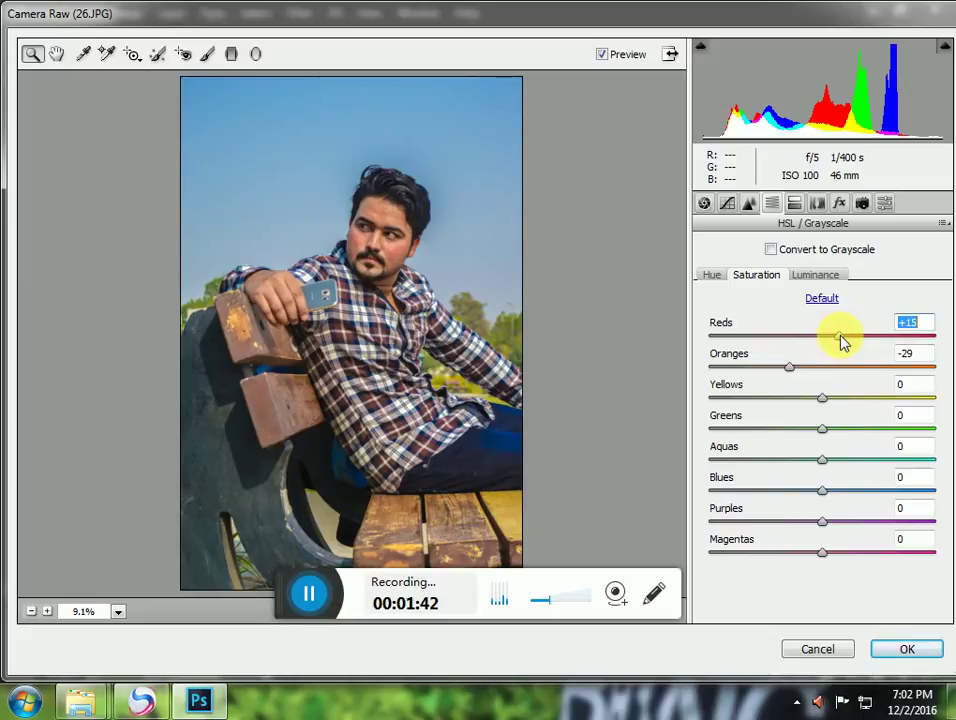
left_click(331, 228)
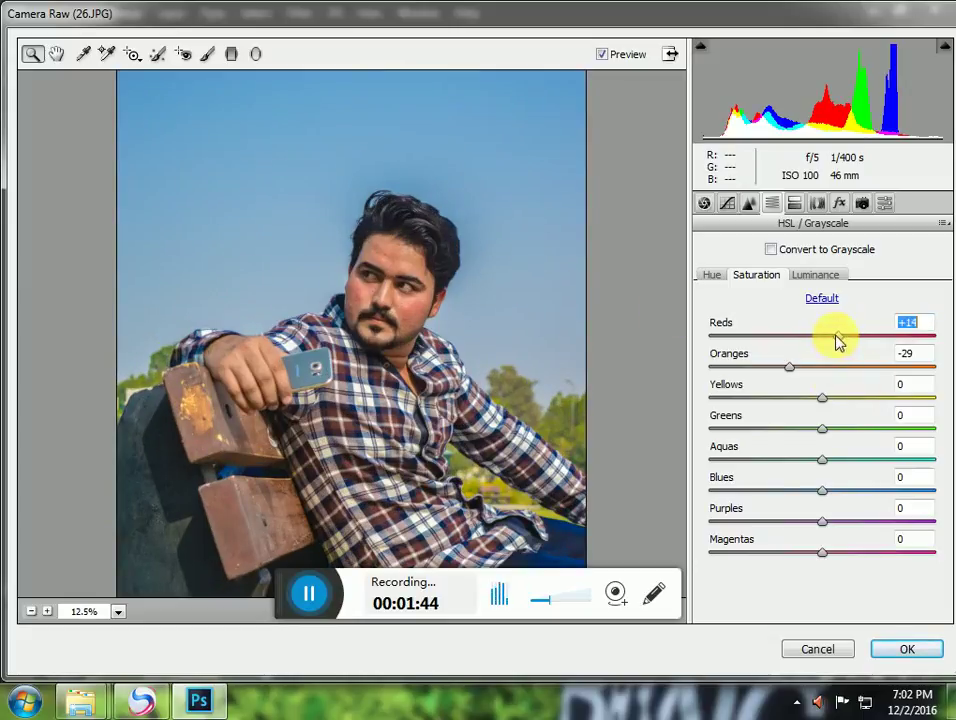
key("ctrl+0")
Set the HSL saturation of Greens to +100, Yellows to +48 and Blues to +8
left_click_drag(900, 428, 948, 431)
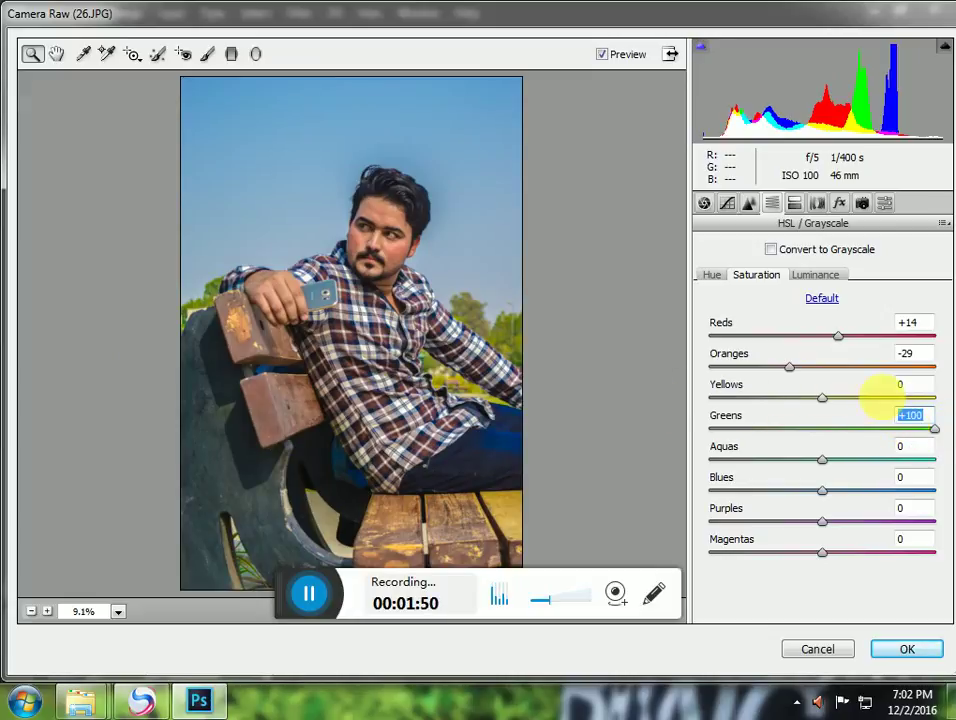
left_click_drag(874, 404, 853, 399)
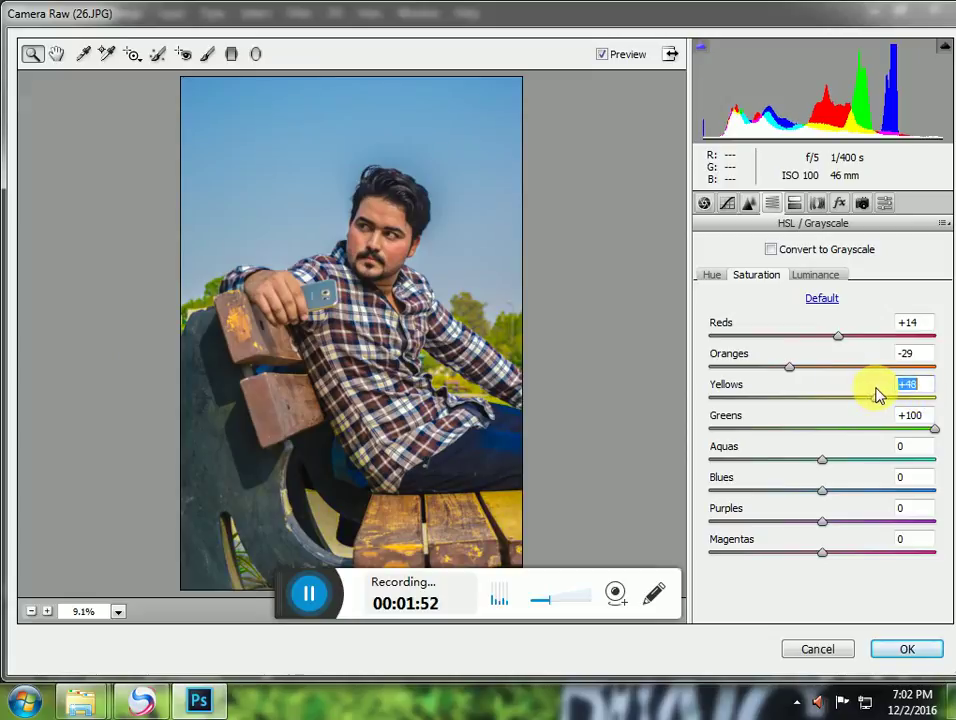
left_click_drag(854, 489, 833, 490)
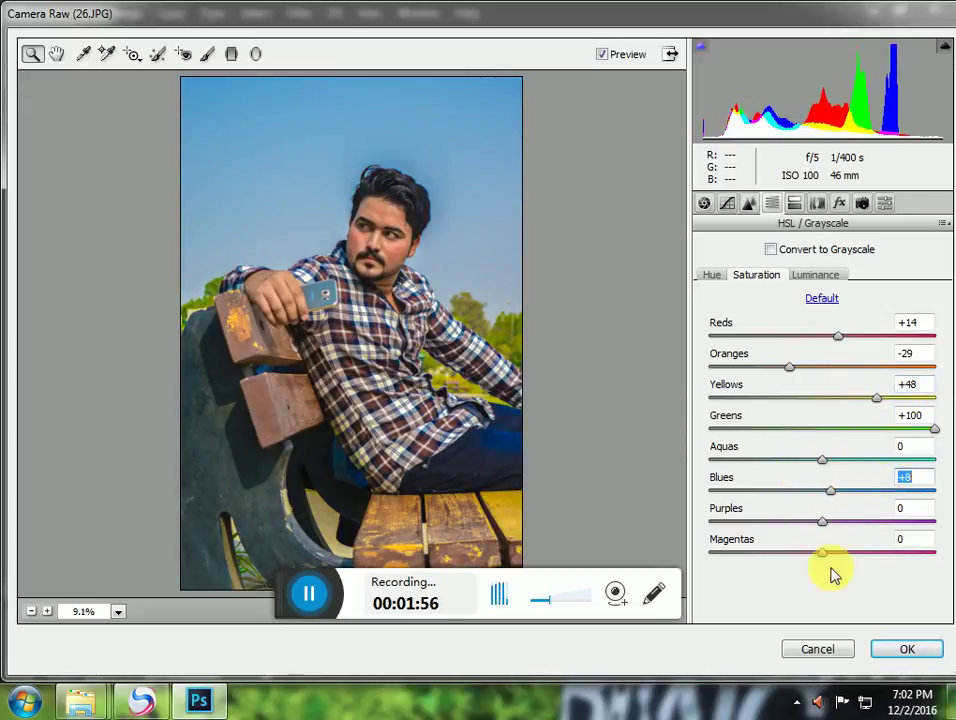
Inspect the shirt and bench colours up close, and set the HSL saturation of Purples to +55 and Magentas to +61
left_click(437, 416)
left_click(555, 474)
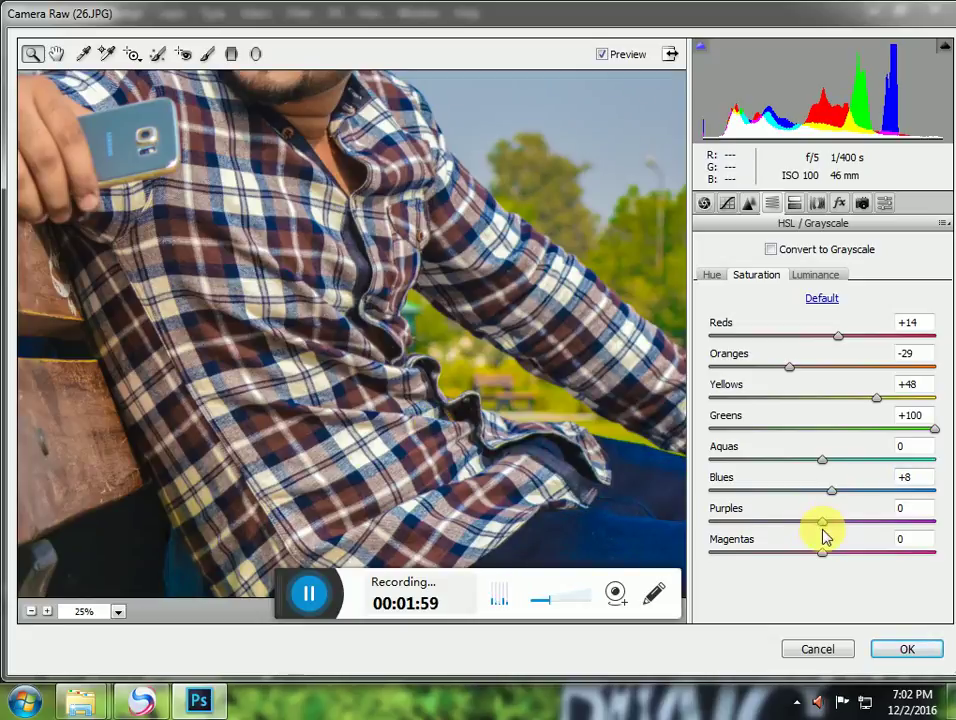
key("ctrl+0")
left_click(427, 437)
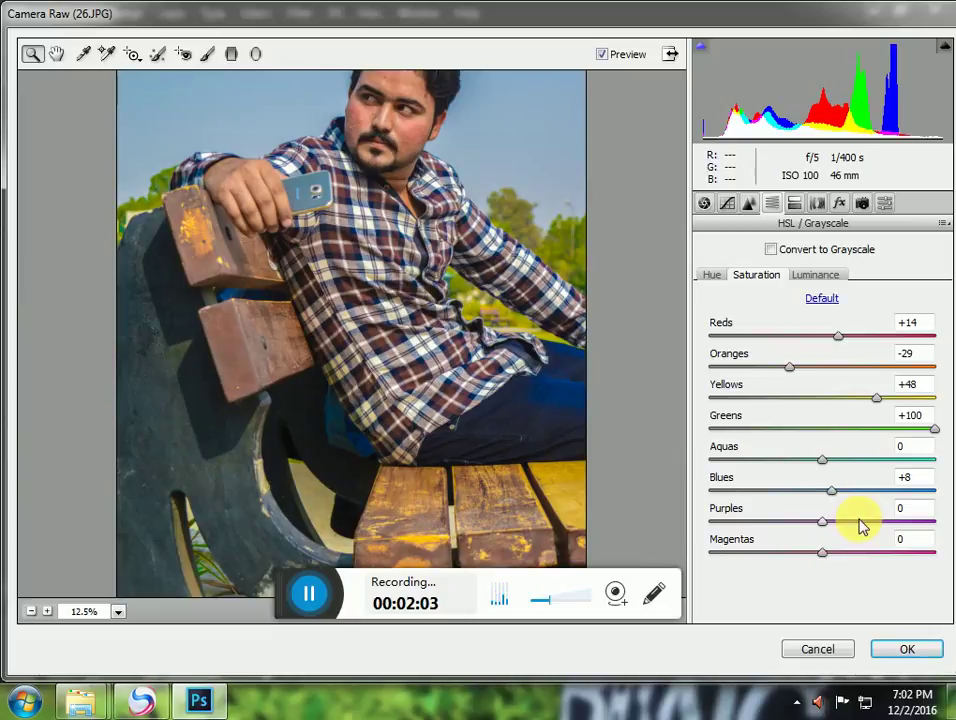
key("ctrl+0")
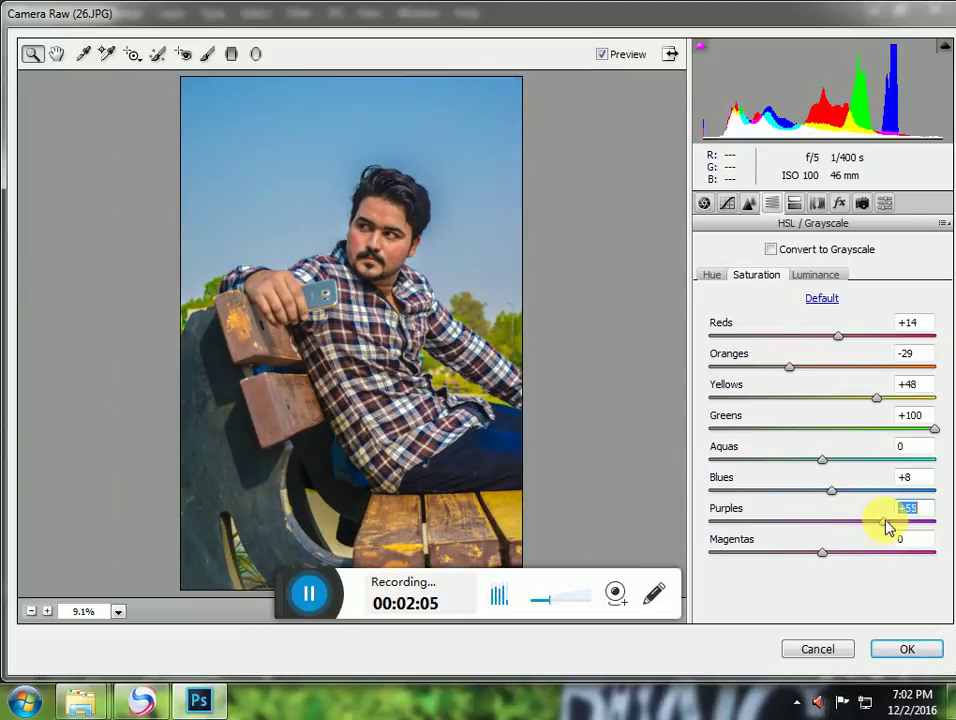
left_click(891, 556)
left_click(516, 267)
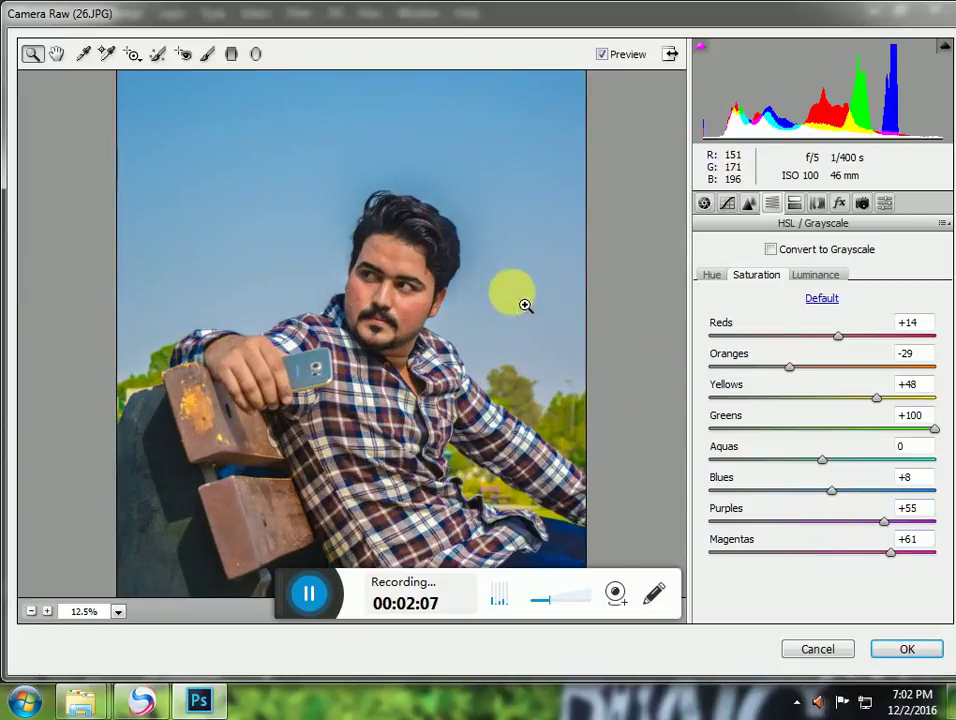
key("ctrl+0")
In the parametric tone curve, set Highlights to +17, Lights to +8, Darks to +15 and Shadows to -4
left_click(728, 202)
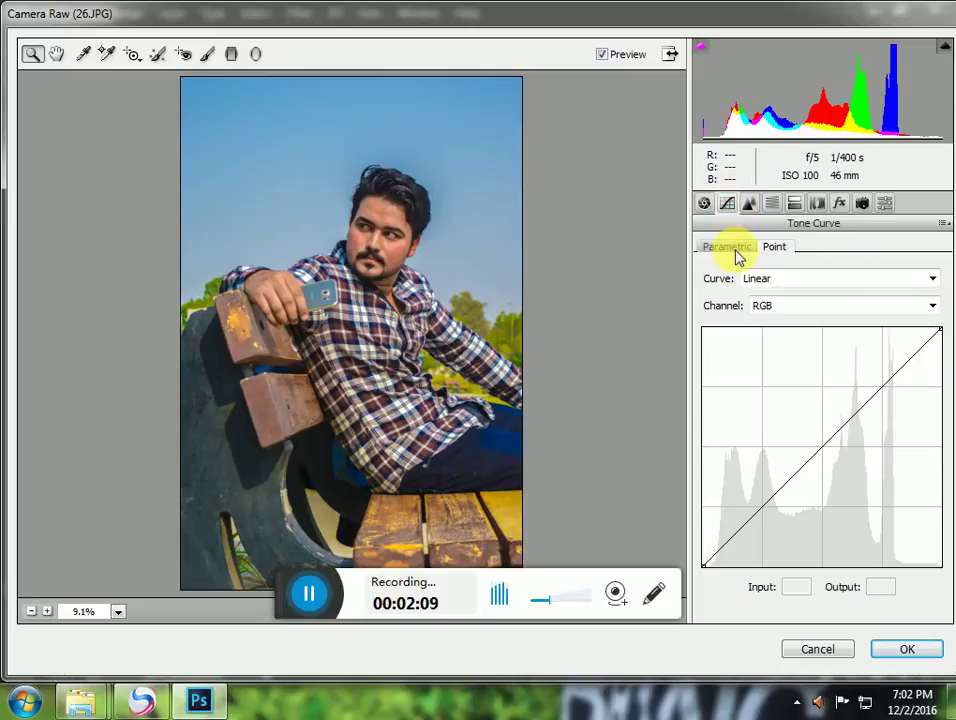
left_click(729, 249)
scroll(760, 320, "down", 1)
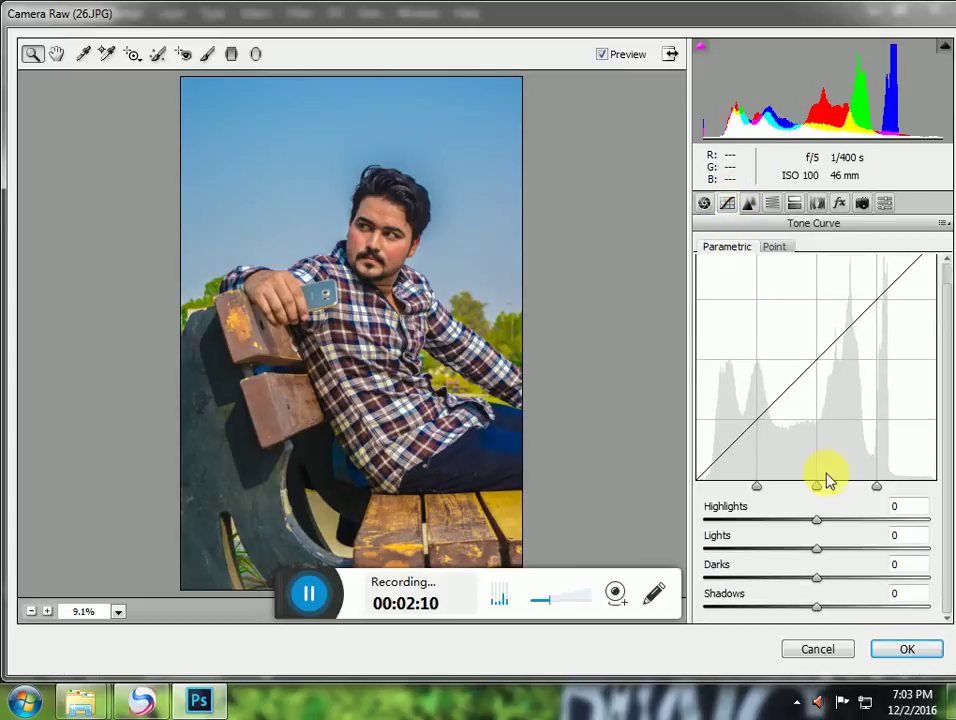
left_click(840, 522)
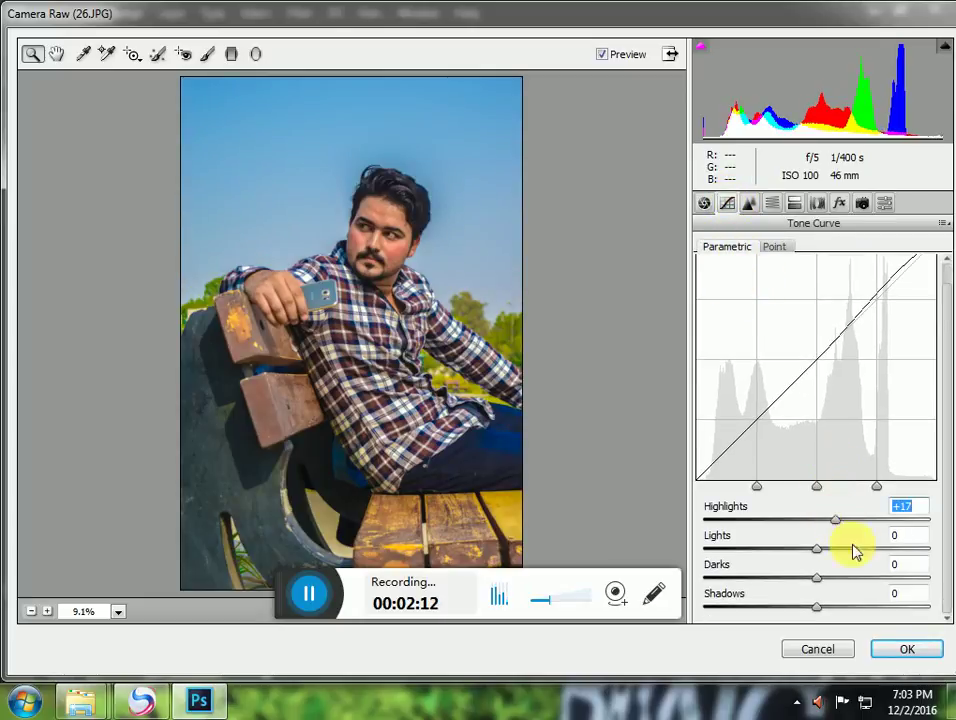
left_click(841, 549)
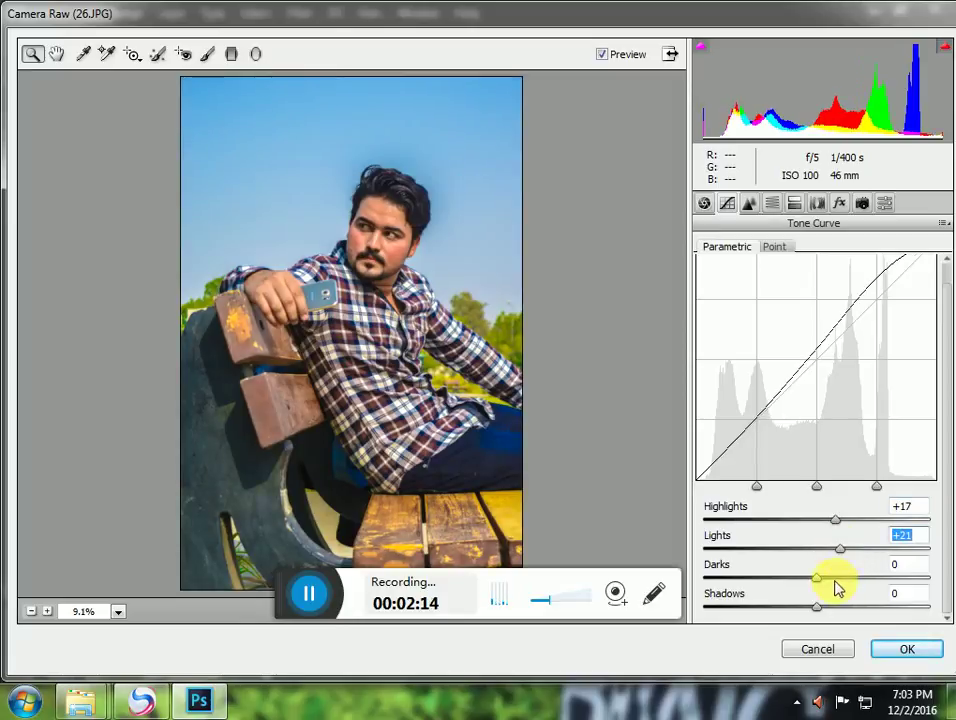
left_click(840, 578)
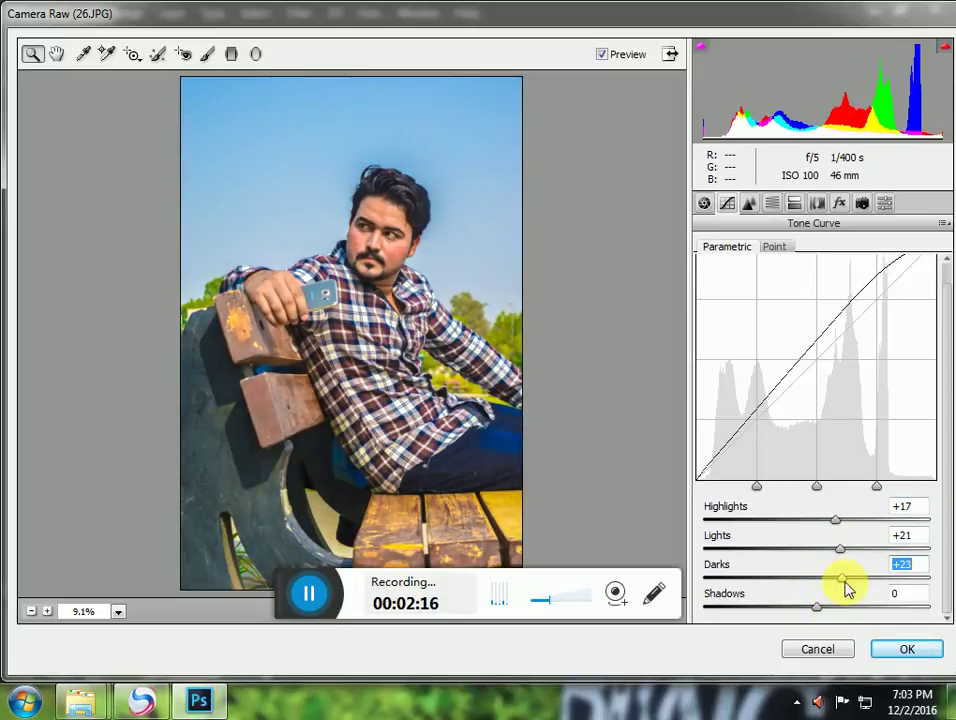
left_click_drag(840, 580, 820, 548)
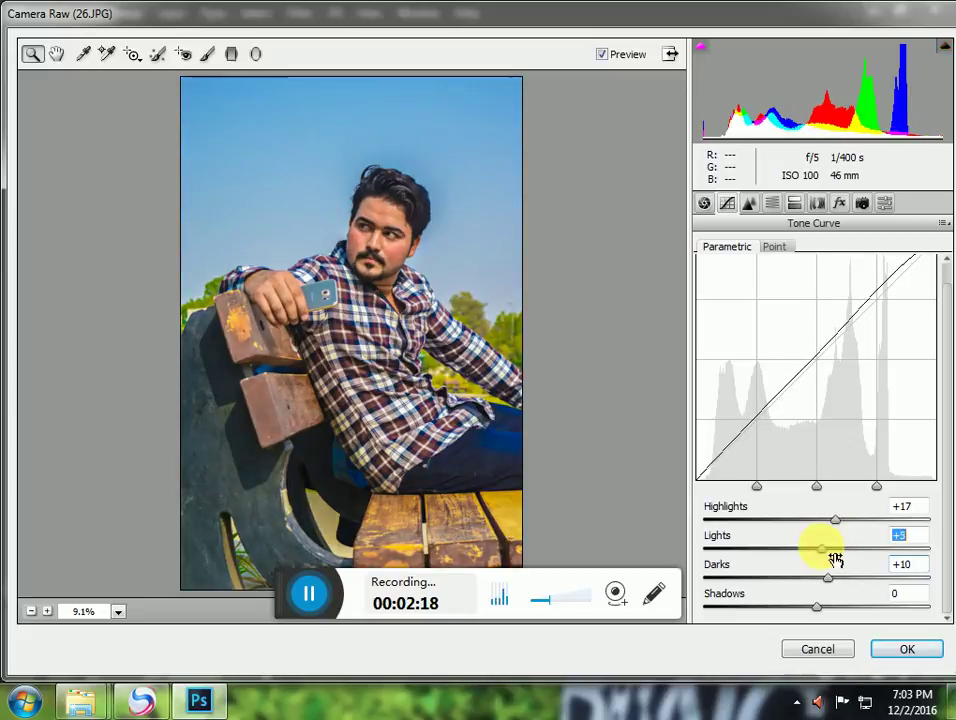
left_click(834, 577)
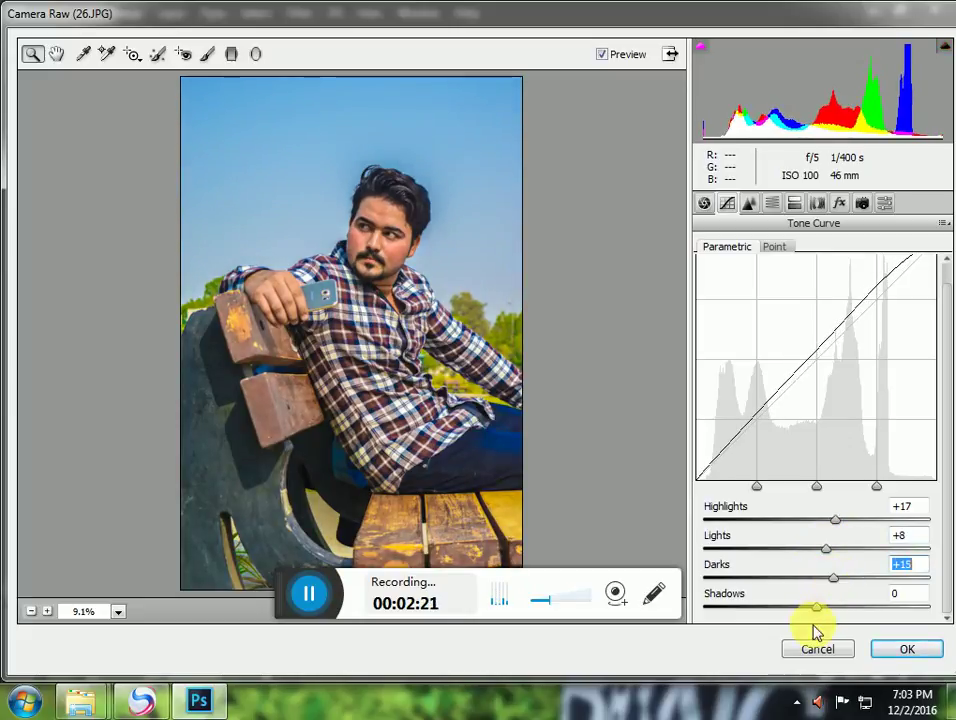
left_click(812, 607)
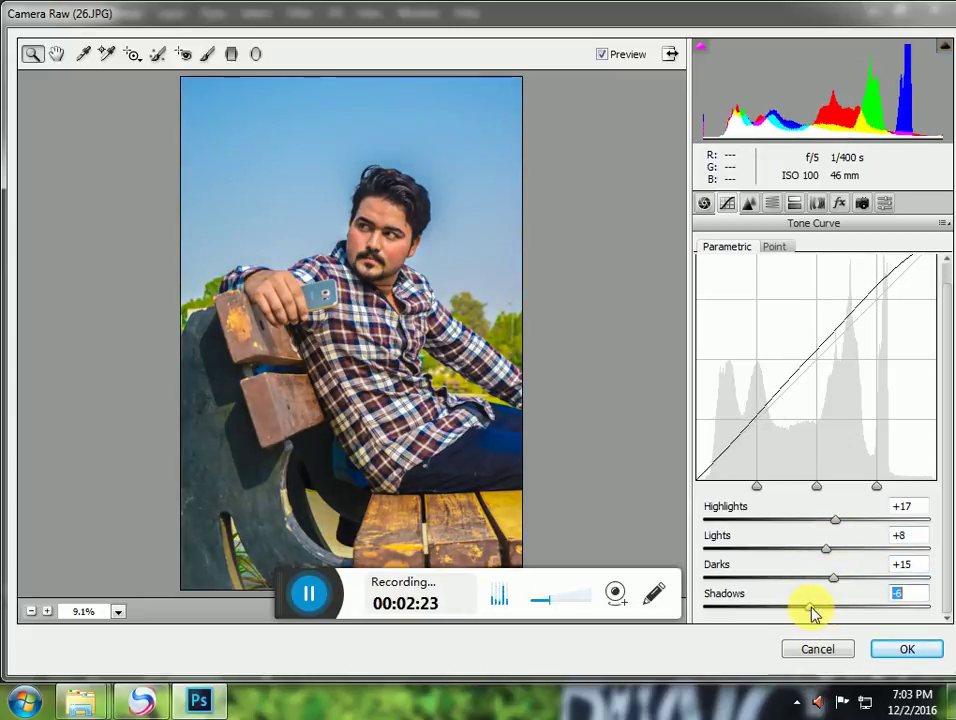
left_click(455, 414)
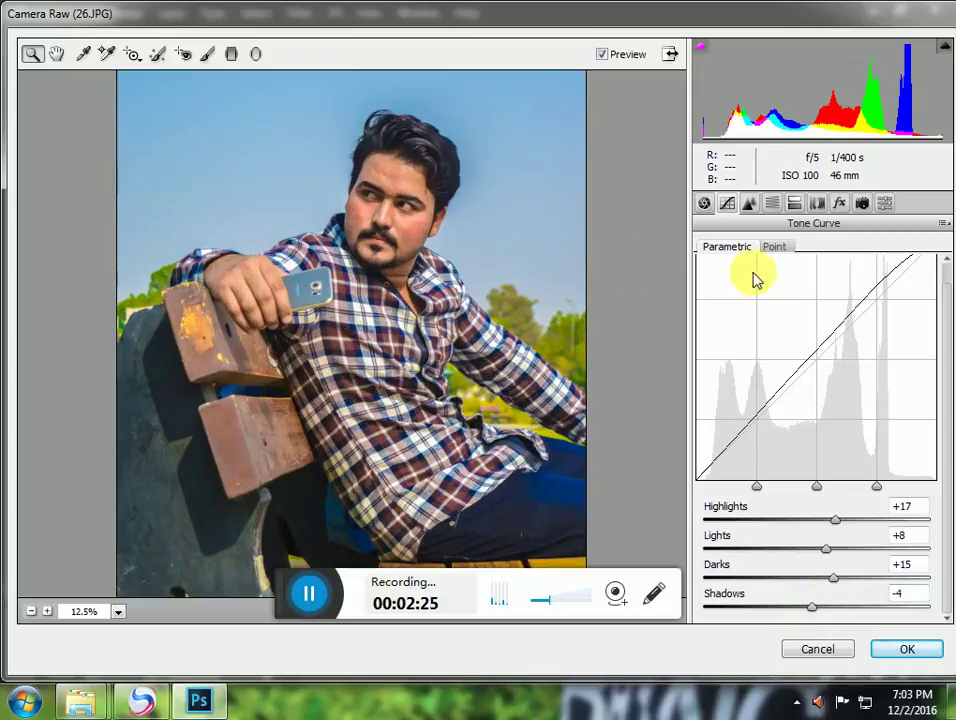
Brighten the midtones with a point on the RGB point curve at input 123, output 136, and inspect the face up close
left_click(778, 247)
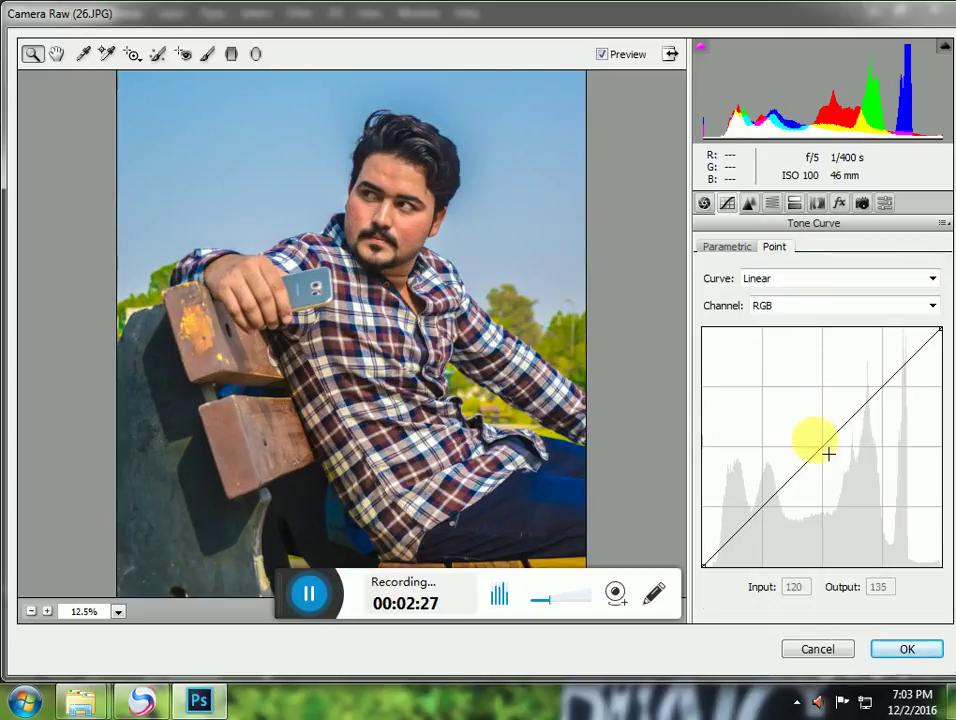
left_click(817, 440)
left_click(331, 235)
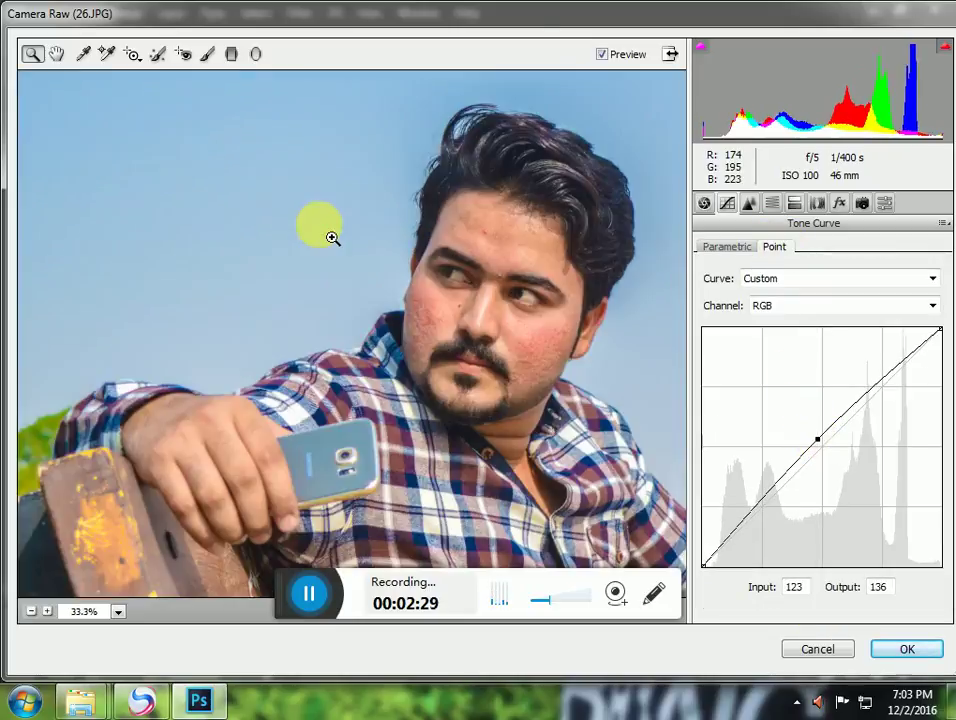
left_click_drag(630, 320, 335, 222)
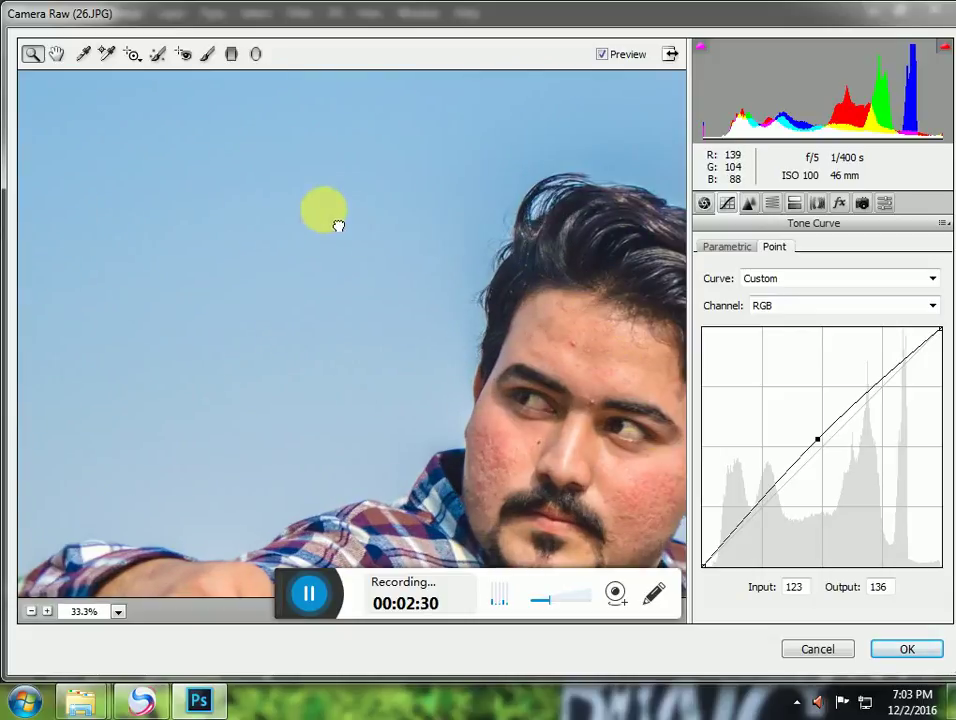
left_click(388, 335)
left_click(620, 310, "alt")
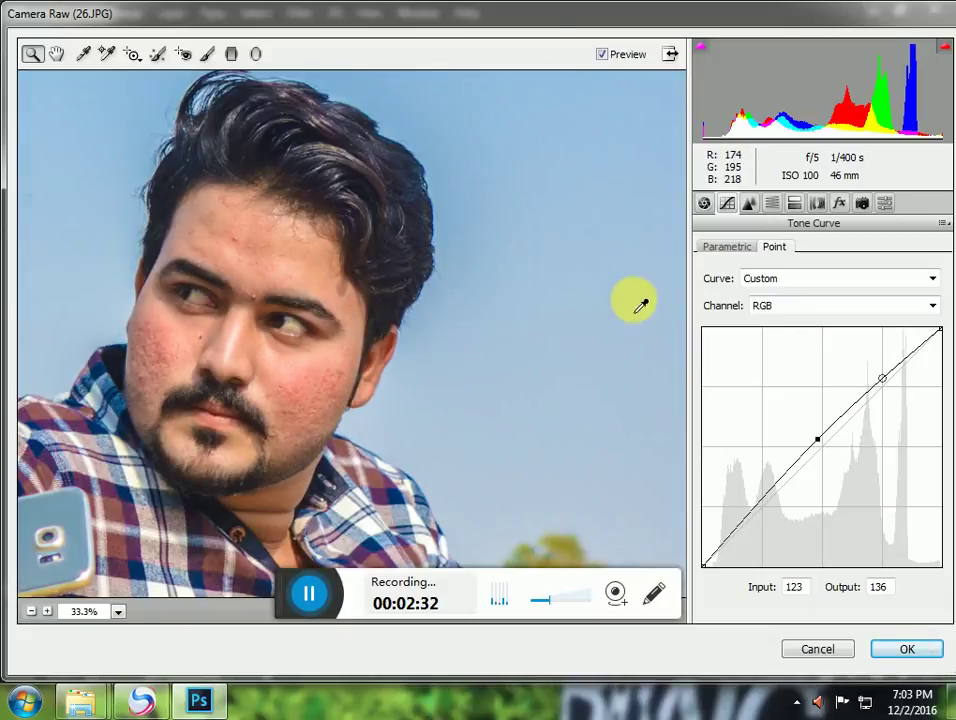
Set the sharpening Amount to 44, Radius to 1.3 and Detail to 34
left_click(749, 204)
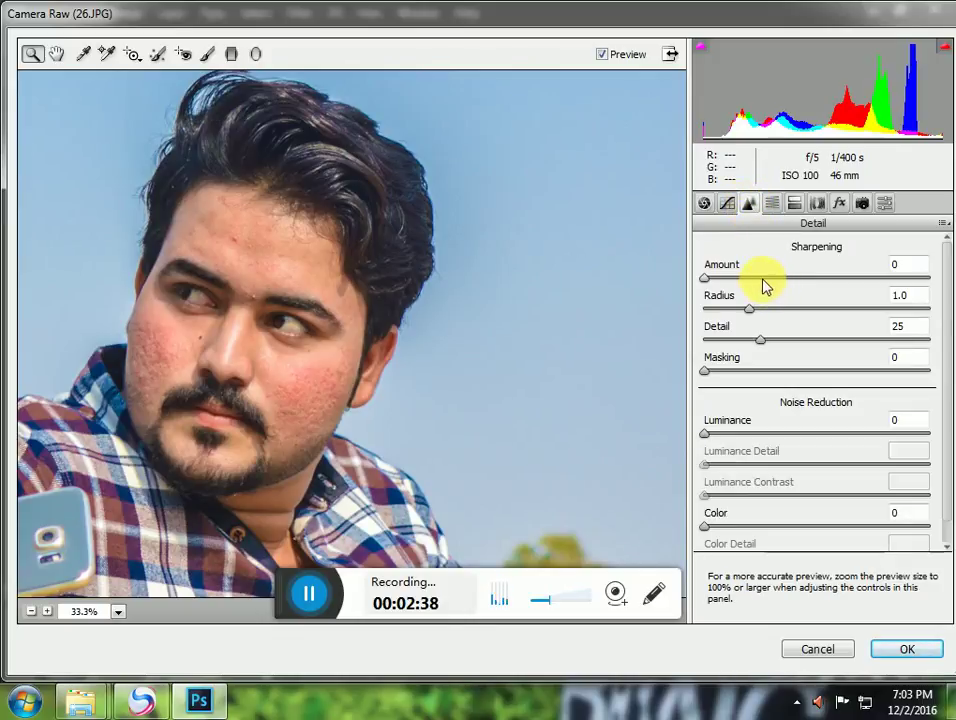
left_click(774, 308)
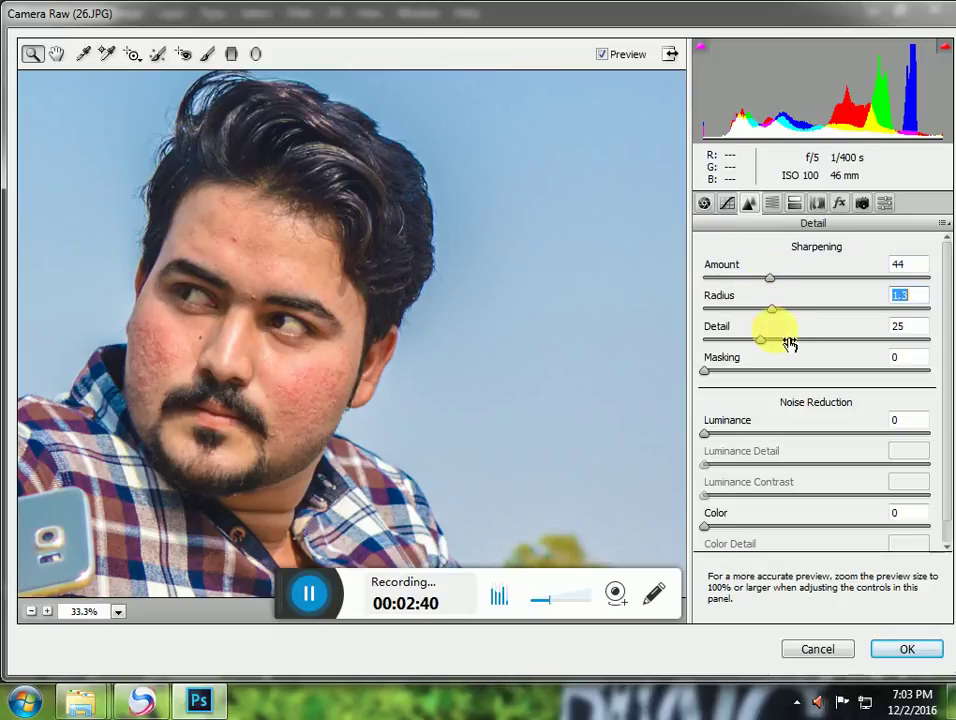
left_click(780, 339)
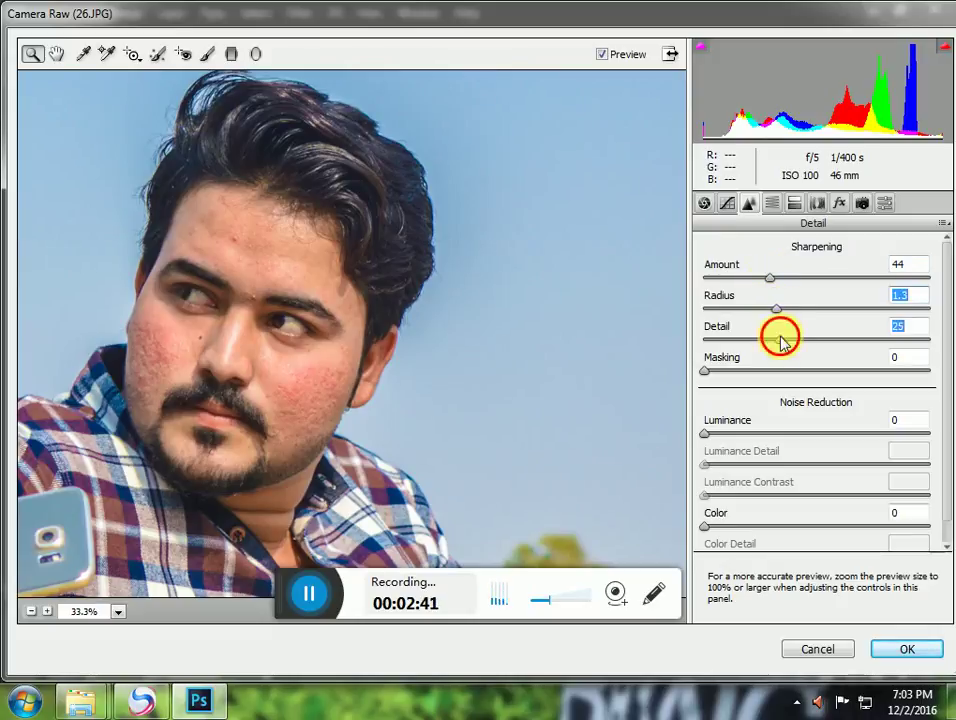
Set the luminance noise reduction to 10 and apply the Camera Raw adjustments to the photo
left_click(740, 433)
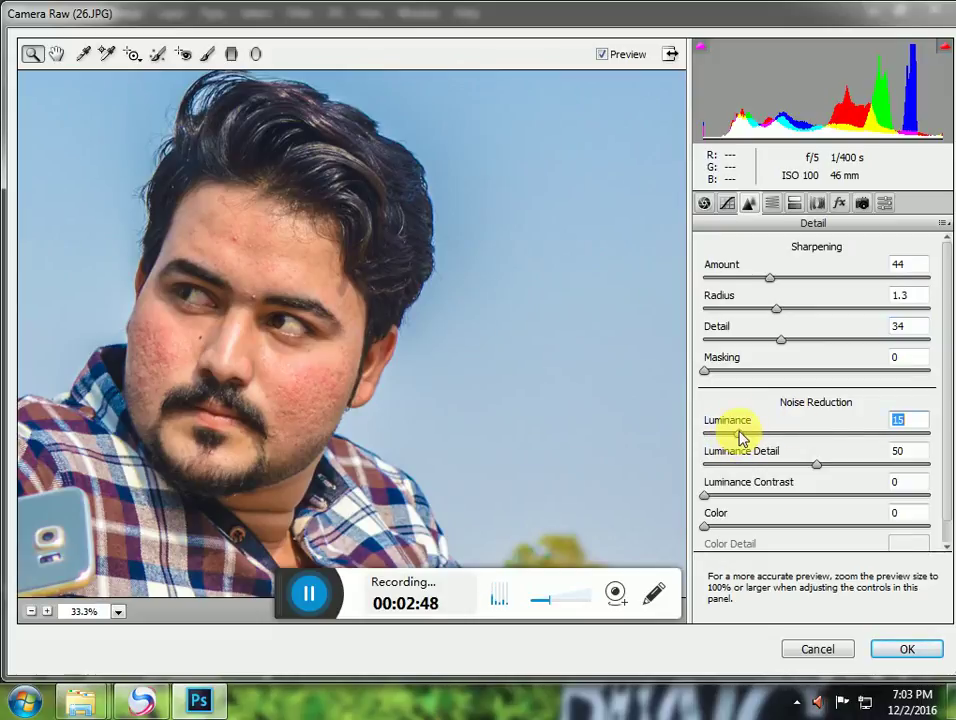
left_click(728, 433)
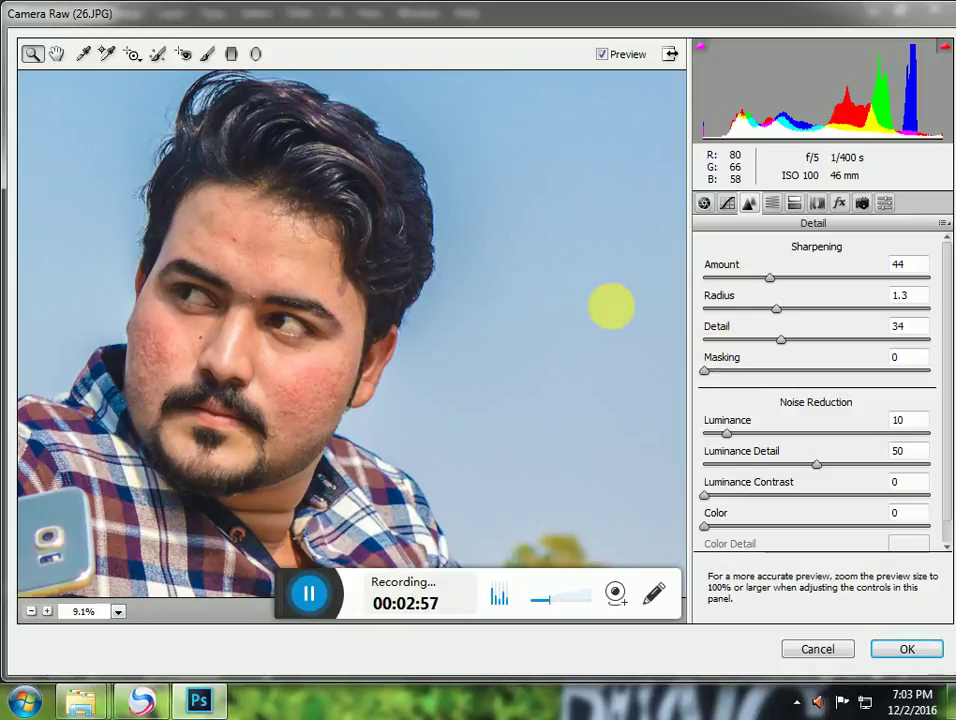
left_click(587, 316, "alt")
left_click(487, 341)
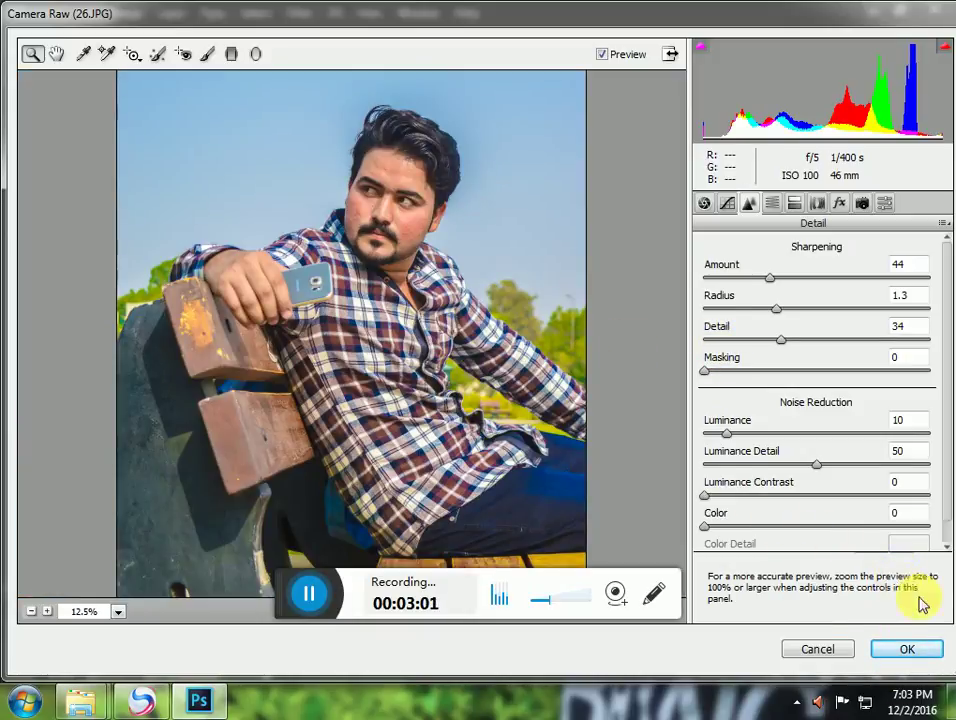
left_click(905, 650)
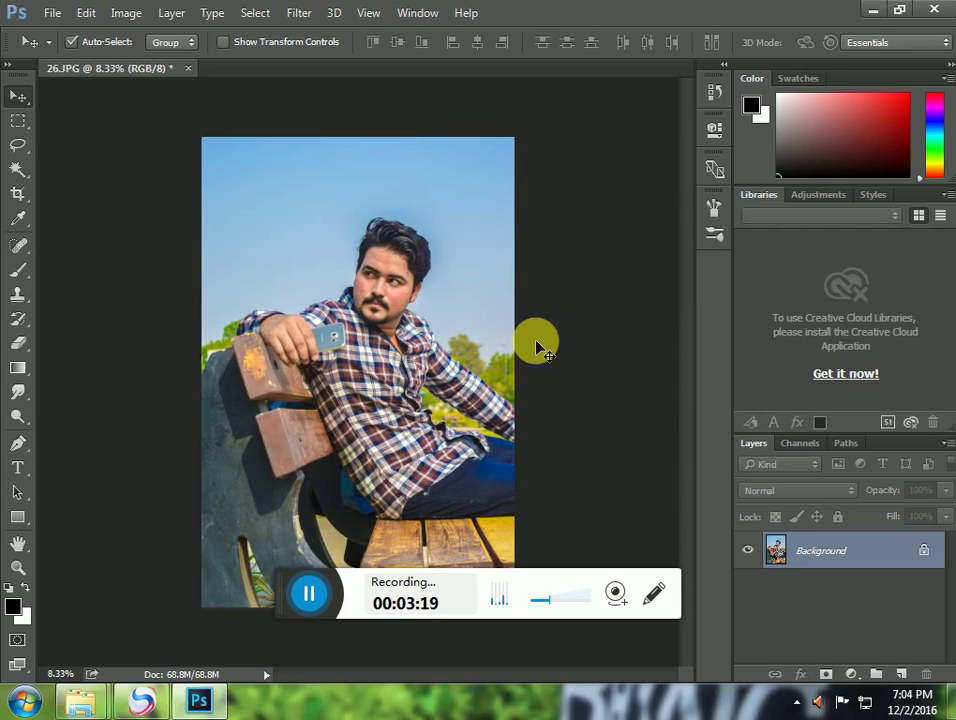
Inspect the facial skin up close and duplicate the Background layer for retouching
scroll(519, 198, "up", 4)
scroll(430, 330, "up", 3)
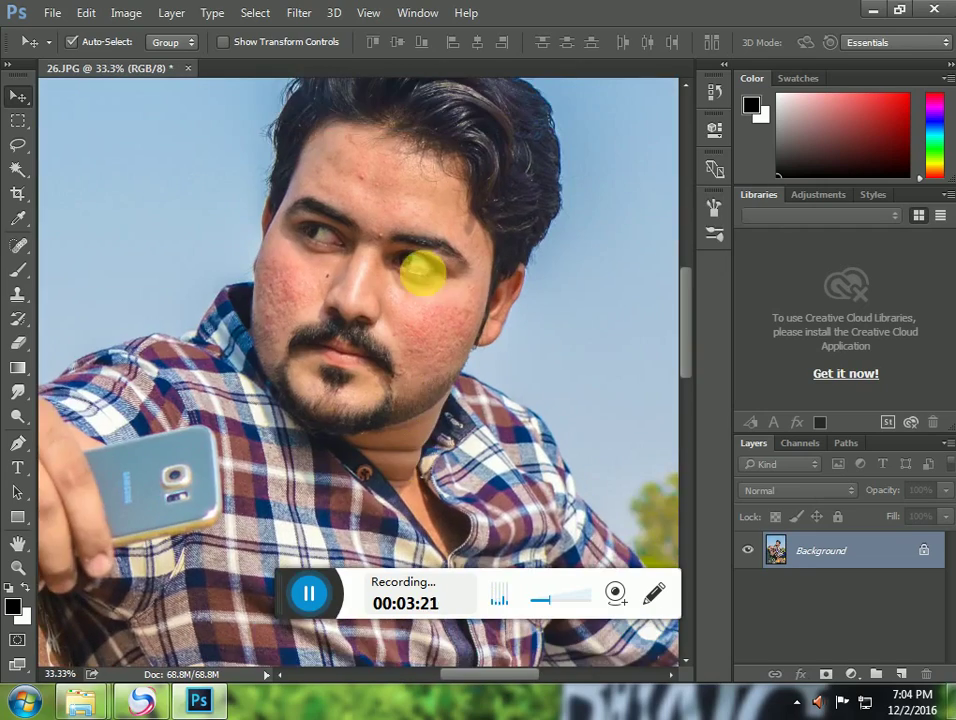
scroll(517, 320, "up", 4)
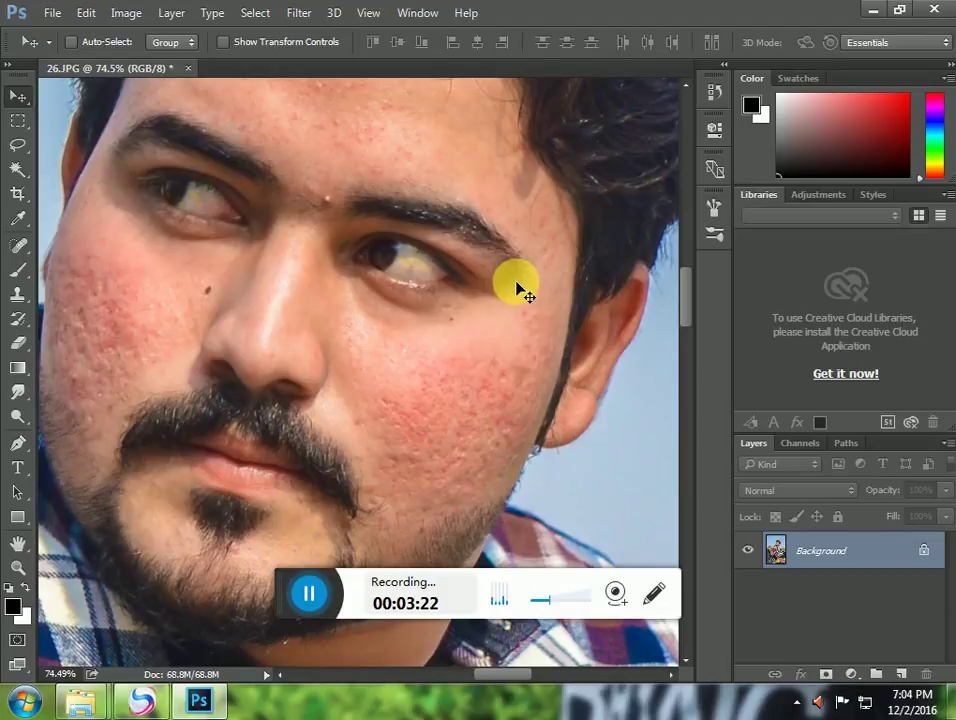
key("ctrl+j")
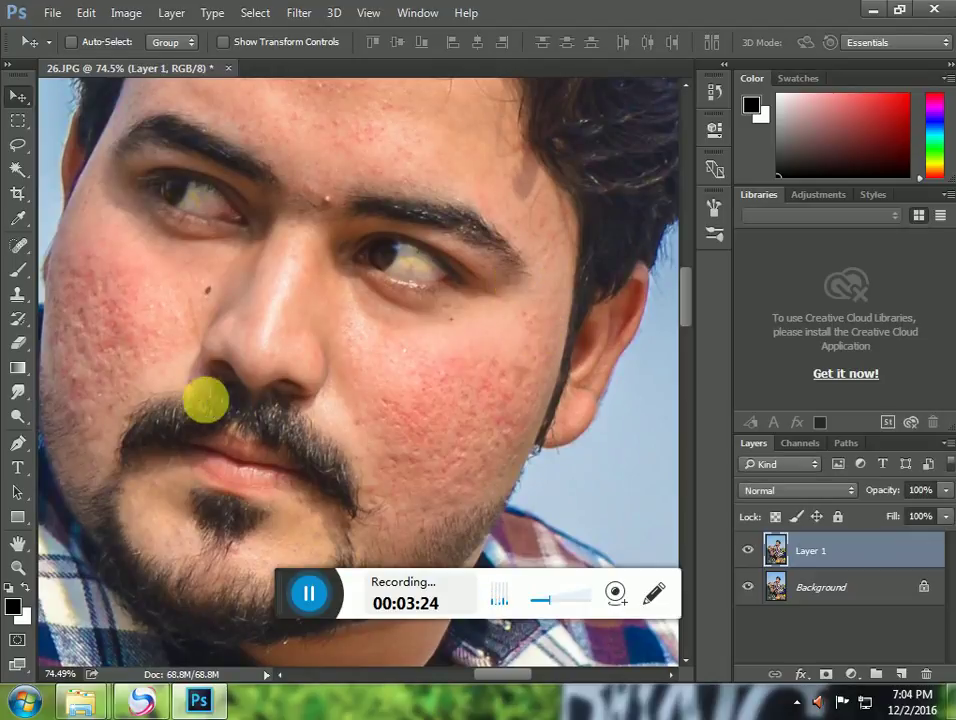
scroll(345, 330, "down", 4)
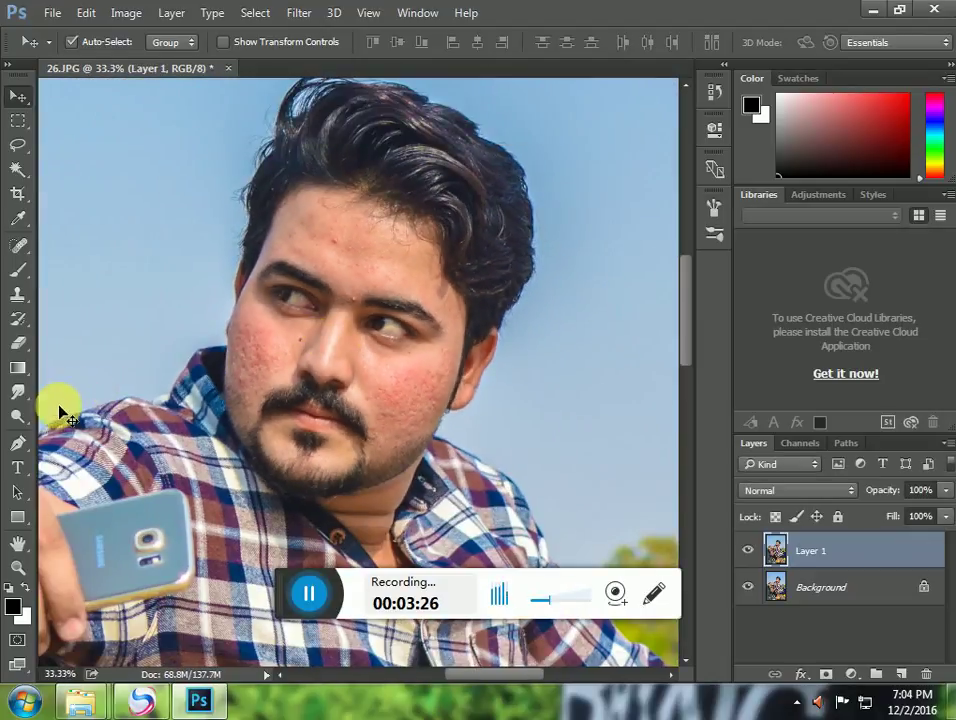
Choose the Smudge tool and check its strength and brush tip settings, including hardness and spacing
left_click(19, 400)
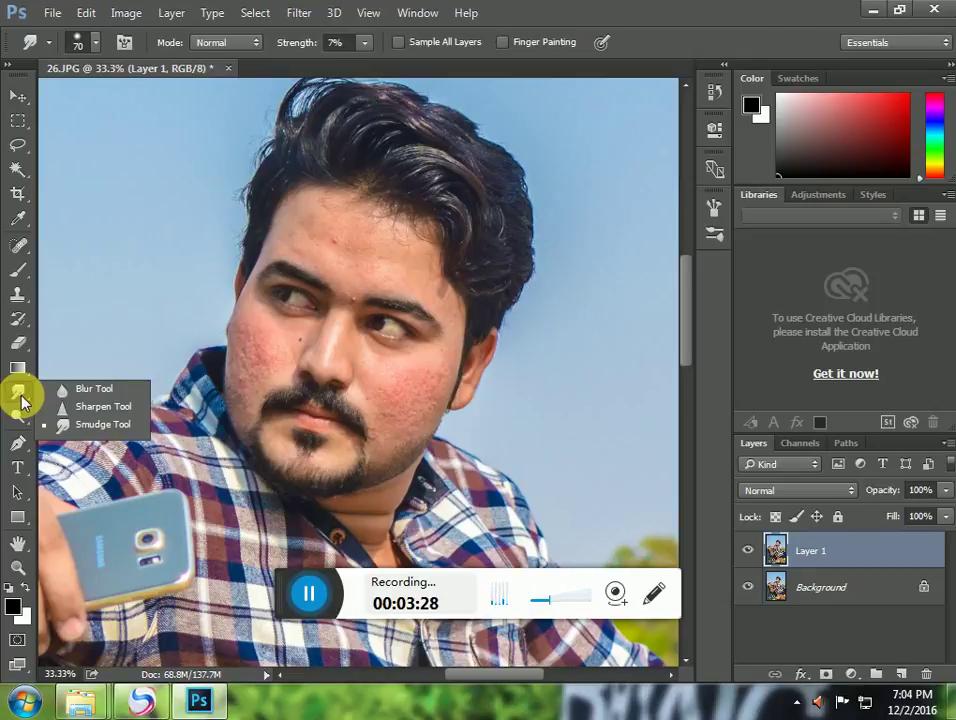
left_click(72, 428)
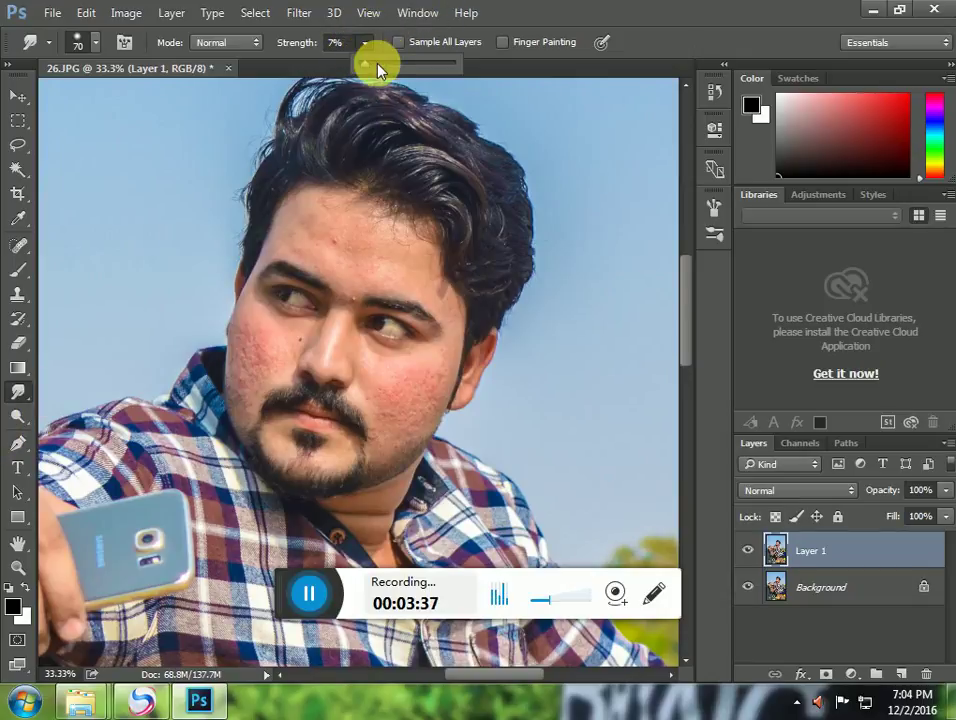
left_click(405, 13)
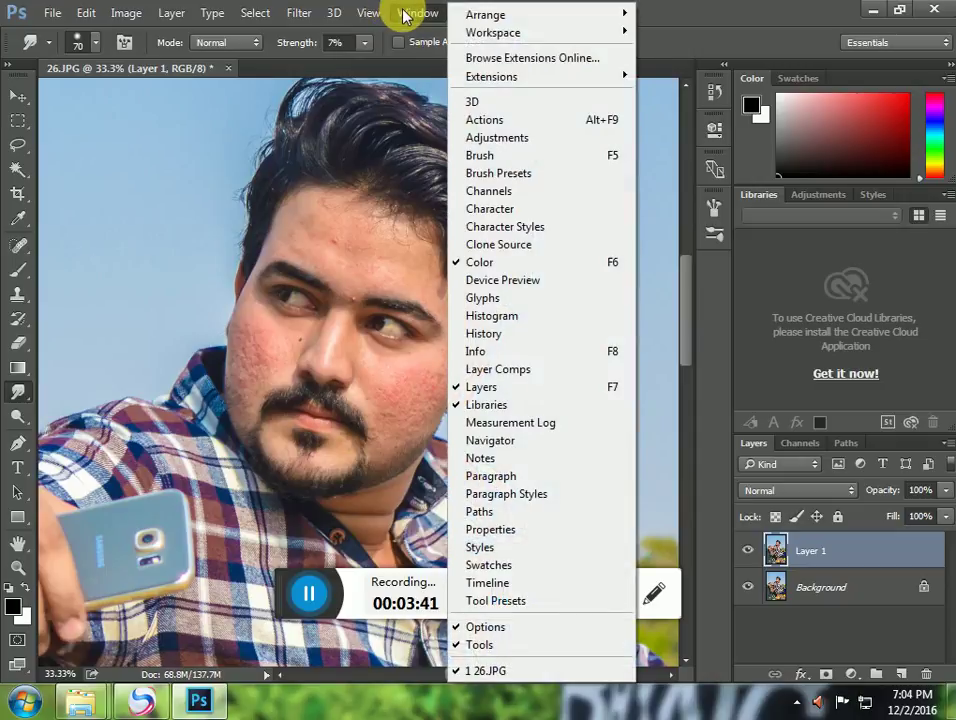
left_click(499, 156)
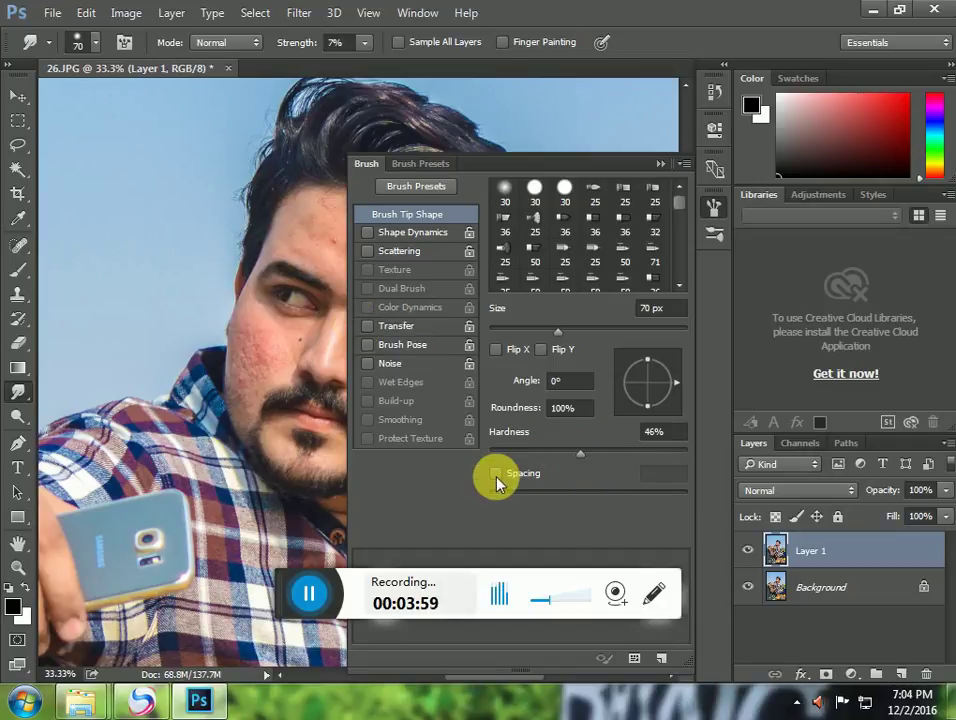
left_click(576, 459)
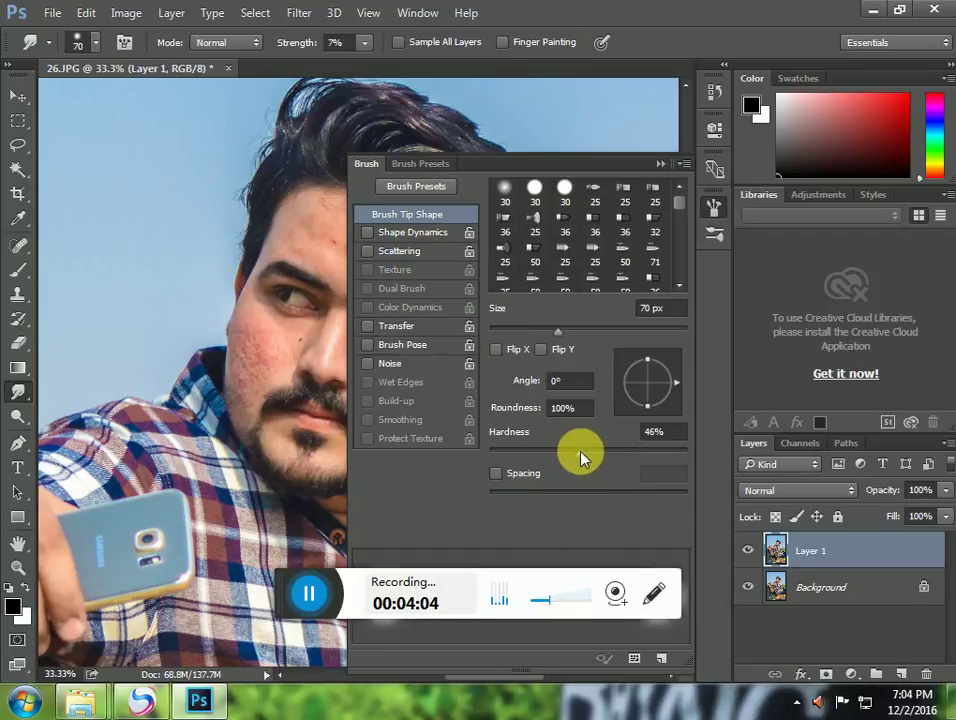
left_click(660, 163)
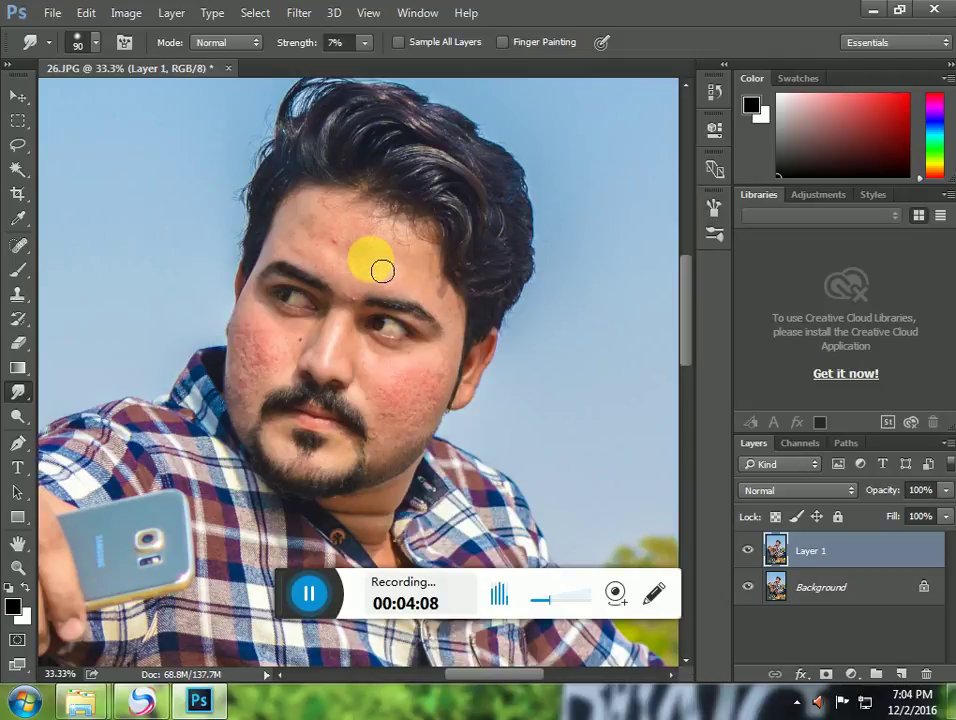
Smooth the forehead skin on Layer 1 by smudging over the blemishes with a 145 px brush at 7% strength
right_click(410, 268)
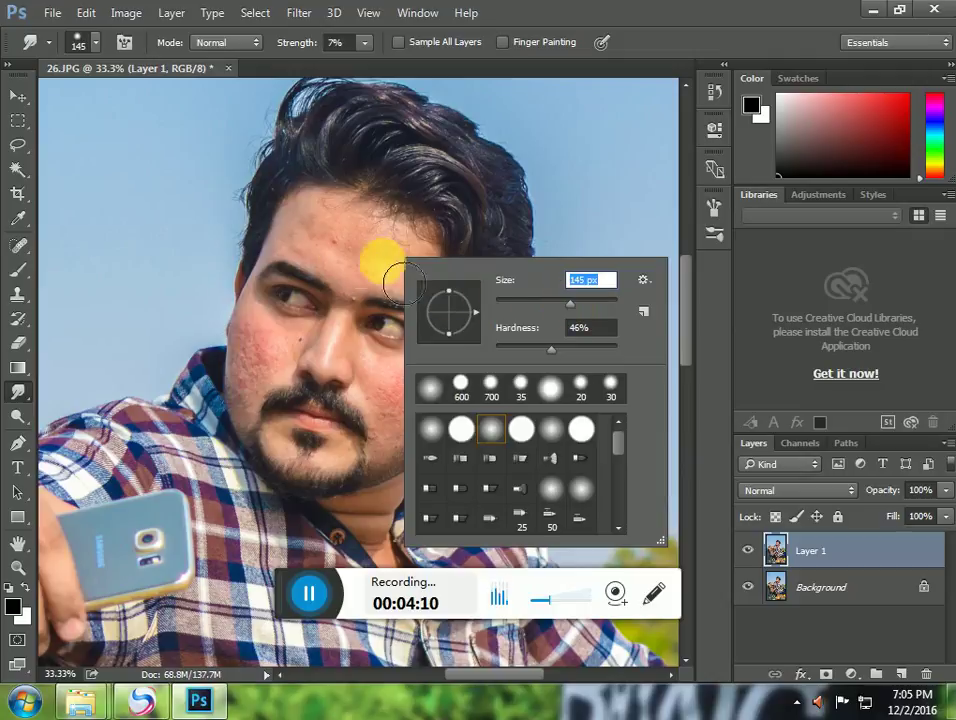
left_click(355, 268)
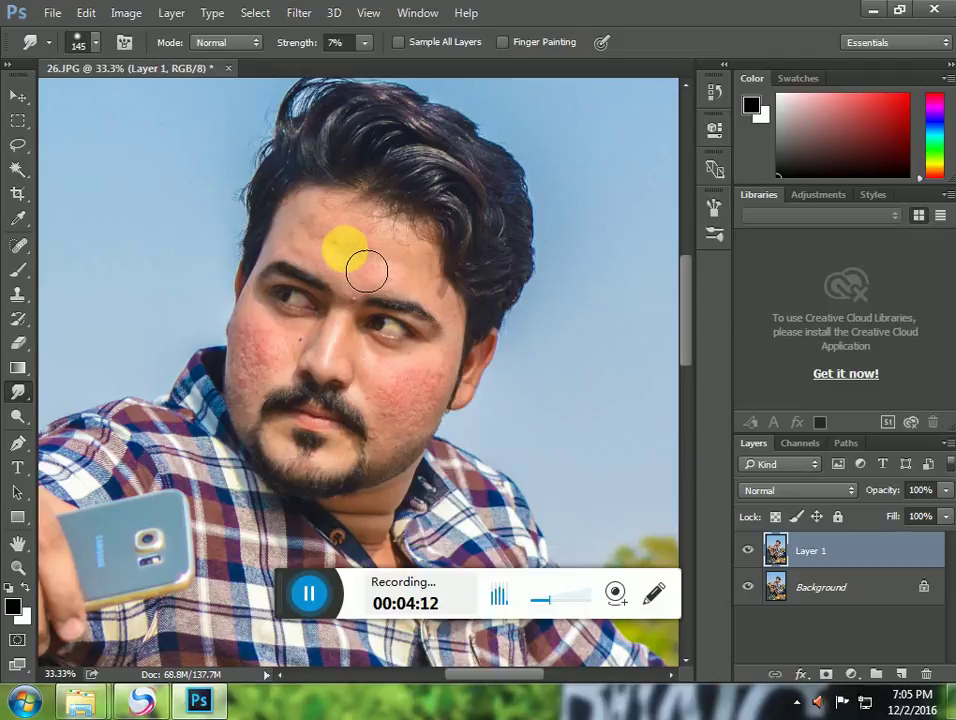
scroll(355, 262, "up", 2)
left_click_drag(350, 160, 362, 310)
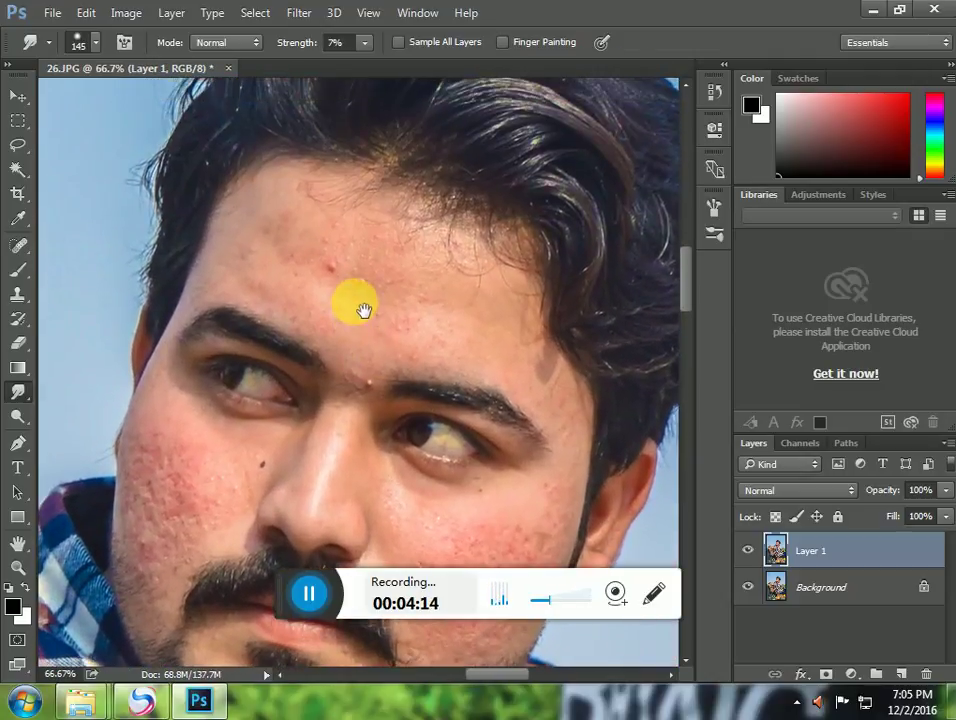
mouse_move(401, 342)
left_mouse_down()
mouse_move(366, 295)
mouse_move(374, 310)
mouse_move(365, 302)
mouse_move(401, 315)
mouse_move(416, 298)
mouse_move(375, 280)
mouse_move(379, 302)
mouse_move(357, 314)
mouse_move(392, 289)
mouse_move(335, 300)
mouse_move(351, 288)
mouse_move(320, 309)
mouse_move(396, 322)
mouse_move(432, 345)
mouse_move(388, 365)
mouse_move(376, 353)
mouse_move(409, 362)
mouse_move(398, 344)
mouse_move(421, 319)
mouse_move(509, 308)
mouse_move(428, 353)
mouse_move(308, 268)
mouse_move(330, 253)
mouse_move(339, 287)
mouse_move(378, 340)
mouse_move(470, 360)
mouse_move(503, 355)
mouse_move(489, 284)
mouse_move(534, 299)
mouse_move(444, 325)
mouse_move(439, 342)
mouse_move(453, 306)
left_mouse_up()
scroll(404, 264, "down", 1)
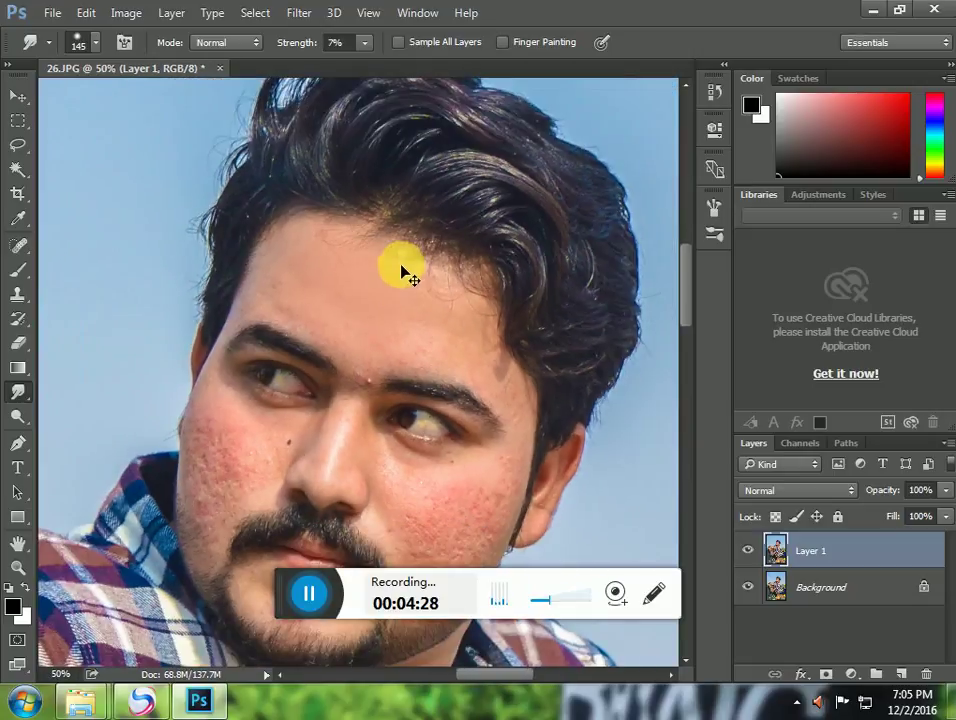
scroll(401, 316, "up", 1)
mouse_move(425, 383)
left_mouse_down()
mouse_move(317, 315)
mouse_move(445, 324)
mouse_move(483, 278)
mouse_move(445, 292)
mouse_move(499, 327)
mouse_move(492, 374)
mouse_move(408, 374)
mouse_move(460, 389)
mouse_move(504, 333)
left_mouse_up()
scroll(472, 280, "down", 1)
scroll(458, 320, "down", 1)
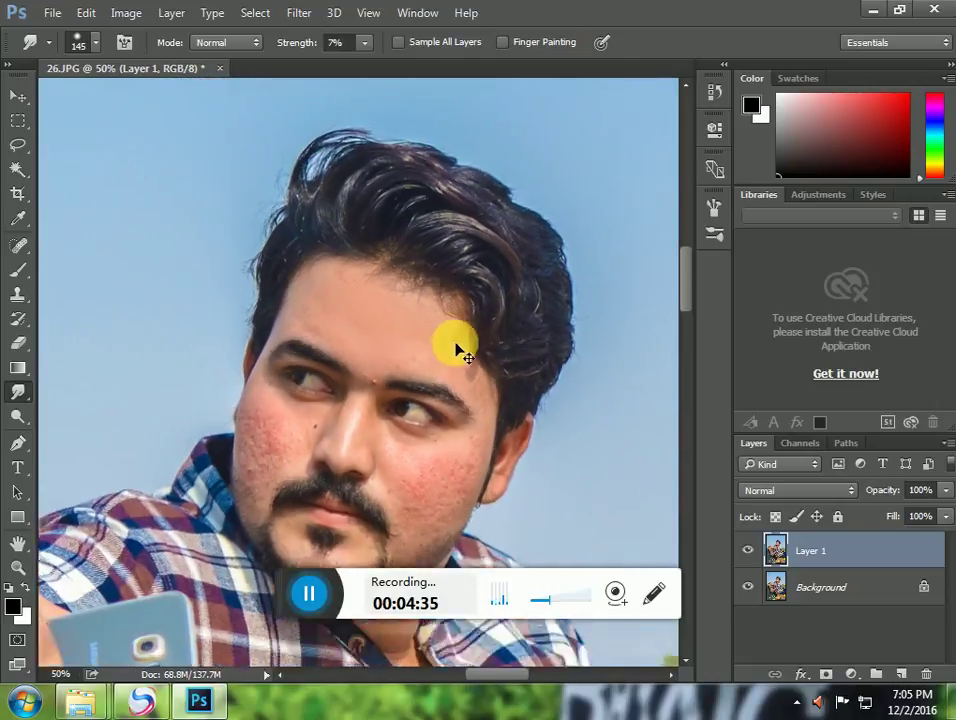
Smooth the reddened cheek on the ear side of the face on Layer 1 by smudging with a 150 px brush at 7% strength
scroll(465, 452, "up", 1)
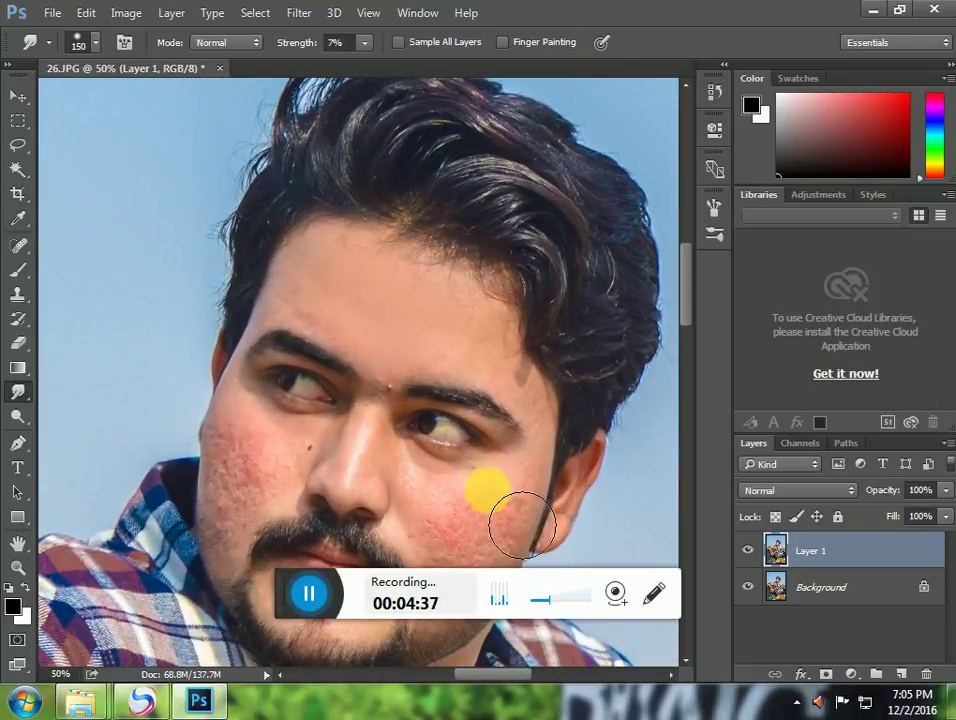
mouse_move(523, 519)
left_mouse_down()
mouse_move(405, 374)
mouse_move(428, 408)
mouse_move(408, 450)
mouse_move(395, 423)
mouse_move(356, 448)
mouse_move(384, 467)
mouse_move(367, 470)
mouse_move(409, 457)
mouse_move(432, 435)
mouse_move(370, 423)
mouse_move(382, 466)
mouse_move(374, 489)
mouse_move(373, 463)
mouse_move(401, 419)
mouse_move(335, 417)
mouse_move(370, 419)
mouse_move(353, 388)
mouse_move(397, 414)
mouse_move(390, 476)
mouse_move(403, 451)
mouse_move(425, 473)
mouse_move(430, 426)
mouse_move(437, 436)
mouse_move(398, 443)
mouse_move(367, 439)
mouse_move(343, 421)
mouse_move(373, 479)
mouse_move(430, 431)
mouse_move(440, 441)
mouse_move(369, 489)
mouse_move(382, 454)
mouse_move(343, 398)
mouse_move(396, 436)
mouse_move(421, 433)
mouse_move(355, 422)
left_mouse_up()
key("ctrl+0")
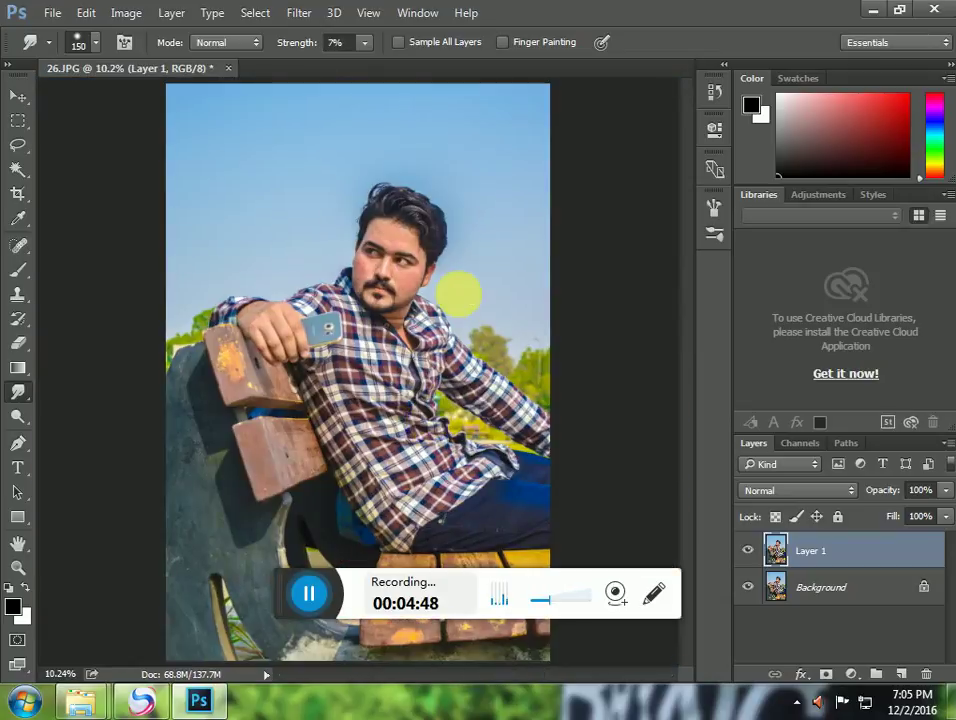
key("ctrl+plus")
left_click_drag(397, 222, 523, 316)
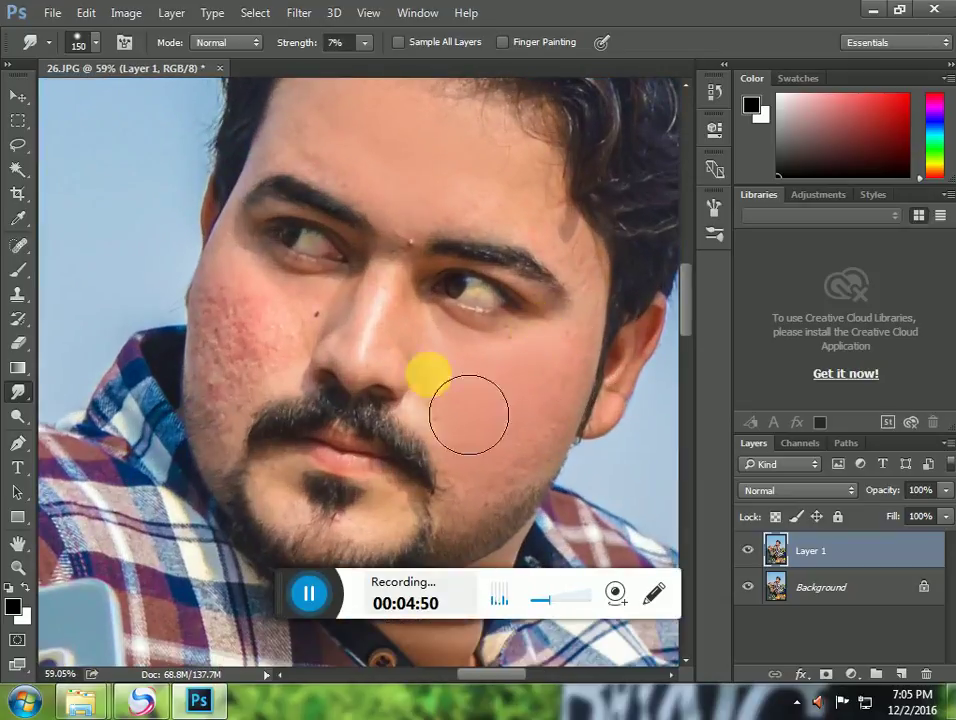
Smudge the blotchy skin of the cheek nearest the shirt collar with a 125 px brush until its texture is even
mouse_move(467, 412)
left_mouse_down()
mouse_move(355, 408)
mouse_move(244, 327)
left_mouse_up()
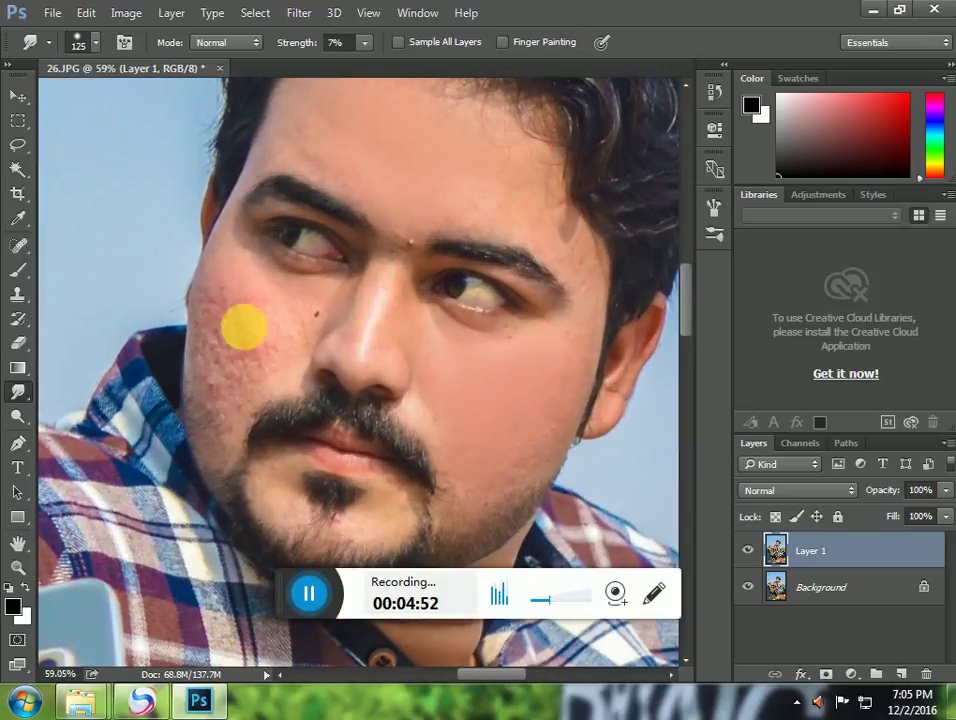
mouse_move(287, 365)
left_mouse_down()
mouse_move(281, 324)
mouse_move(304, 349)
mouse_move(299, 358)
mouse_move(270, 338)
mouse_move(263, 365)
mouse_move(284, 379)
mouse_move(308, 357)
mouse_move(340, 378)
mouse_move(327, 366)
mouse_move(333, 351)
mouse_move(261, 334)
mouse_move(278, 381)
mouse_move(258, 390)
mouse_move(270, 360)
mouse_move(263, 392)
mouse_move(246, 324)
mouse_move(265, 354)
mouse_move(249, 416)
mouse_move(270, 416)
mouse_move(323, 374)
mouse_move(320, 358)
mouse_move(330, 356)
mouse_move(280, 333)
mouse_move(257, 288)
mouse_move(277, 400)
mouse_move(309, 391)
mouse_move(297, 393)
mouse_move(259, 332)
mouse_move(262, 372)
mouse_move(258, 290)
left_mouse_up()
scroll(314, 288, "down", 5)
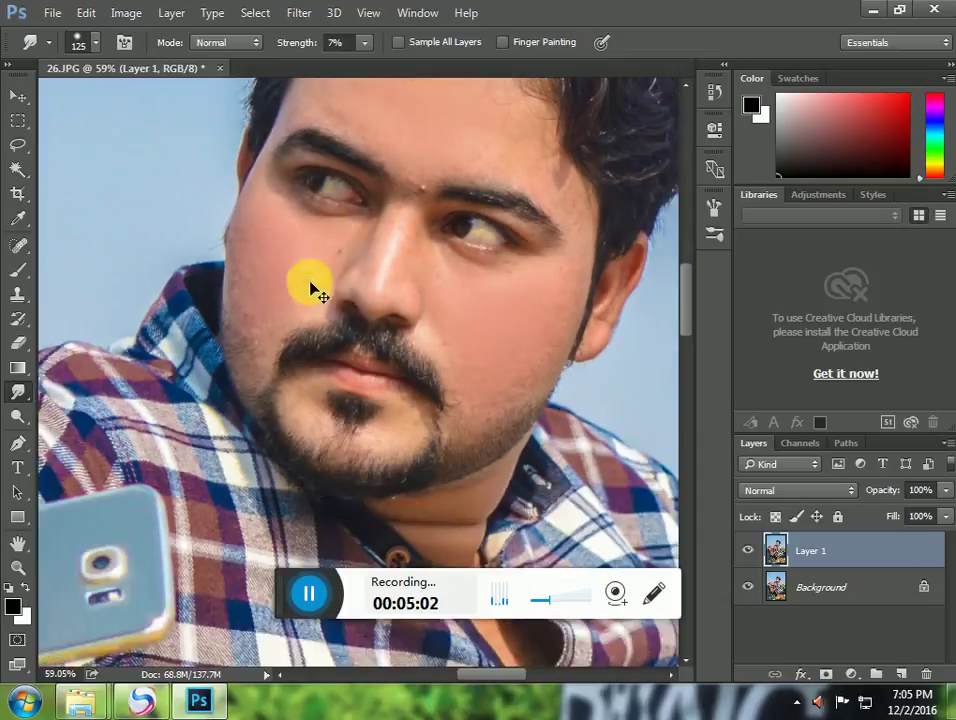
scroll(439, 277, "up", 1)
scroll(380, 215, "up", 4)
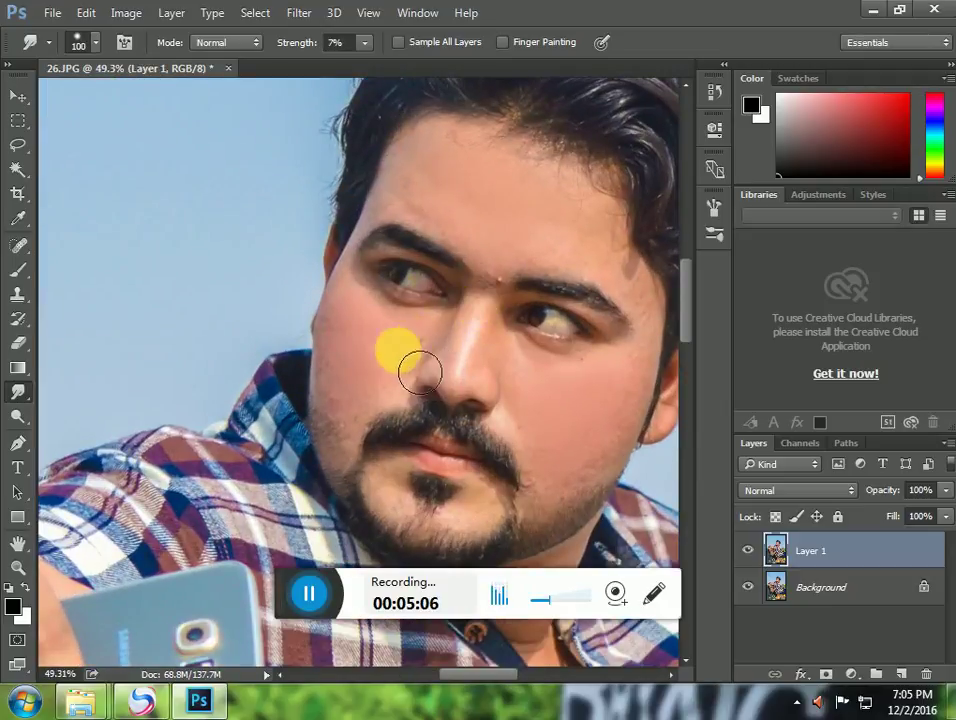
Smudge the skin beside the nose and around the mouth with a smaller brush, reducing it from 100 to 80 px
mouse_move(418, 372)
left_mouse_down()
mouse_move(392, 352)
mouse_move(388, 324)
mouse_move(368, 346)
mouse_move(361, 405)
mouse_move(367, 325)
mouse_move(355, 405)
mouse_move(379, 407)
mouse_move(374, 422)
mouse_move(405, 420)
mouse_move(374, 436)
mouse_move(350, 388)
mouse_move(372, 304)
mouse_move(385, 366)
mouse_move(431, 352)
mouse_move(403, 328)
mouse_move(372, 320)
mouse_move(350, 383)
mouse_move(358, 395)
mouse_move(384, 402)
mouse_move(450, 367)
mouse_move(382, 319)
mouse_move(385, 413)
mouse_move(379, 446)
mouse_move(367, 442)
mouse_move(409, 461)
mouse_move(388, 494)
mouse_move(411, 515)
mouse_move(420, 511)
mouse_move(407, 496)
mouse_move(402, 506)
mouse_move(507, 543)
mouse_move(492, 506)
mouse_move(480, 535)
mouse_move(492, 522)
mouse_move(462, 536)
left_mouse_up()
key("bracketleft")
key("bracketleft")
key("ctrl+minus")
key("ctrl+minus")
key("ctrl+minus")
key("ctrl+minus")
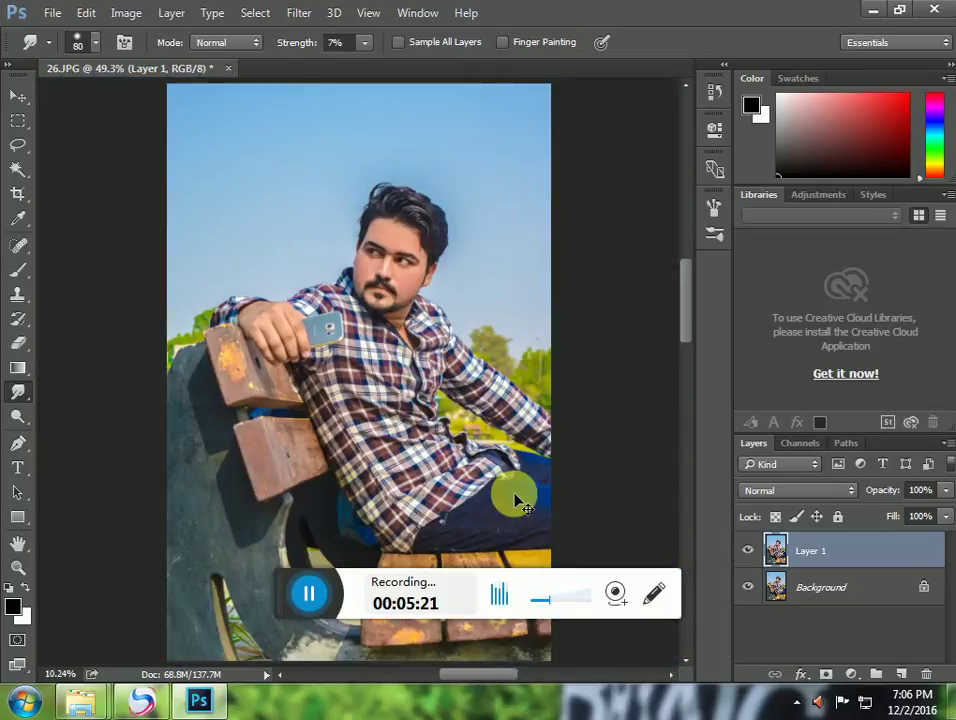
Even out the forehead and the skin above the eyebrows by smudging with 125 px and 100 px brushes
scroll(387, 215, "up", 8)
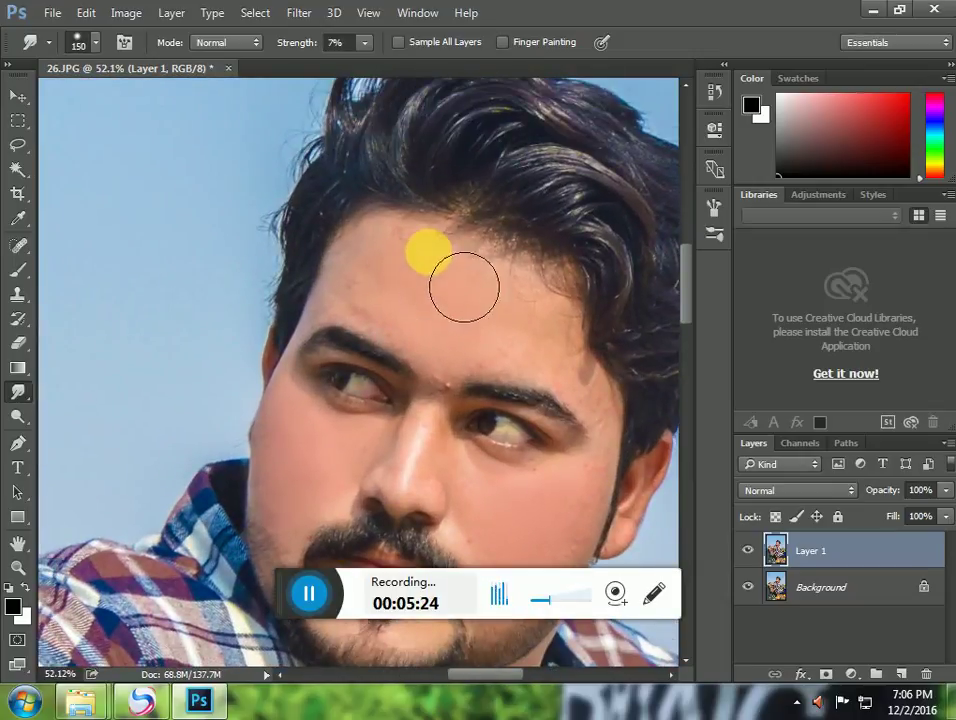
key("bracketleft")
mouse_move(412, 347)
left_mouse_down()
mouse_move(418, 288)
mouse_move(358, 294)
mouse_move(389, 307)
mouse_move(429, 260)
mouse_move(474, 280)
mouse_move(505, 313)
left_mouse_up()
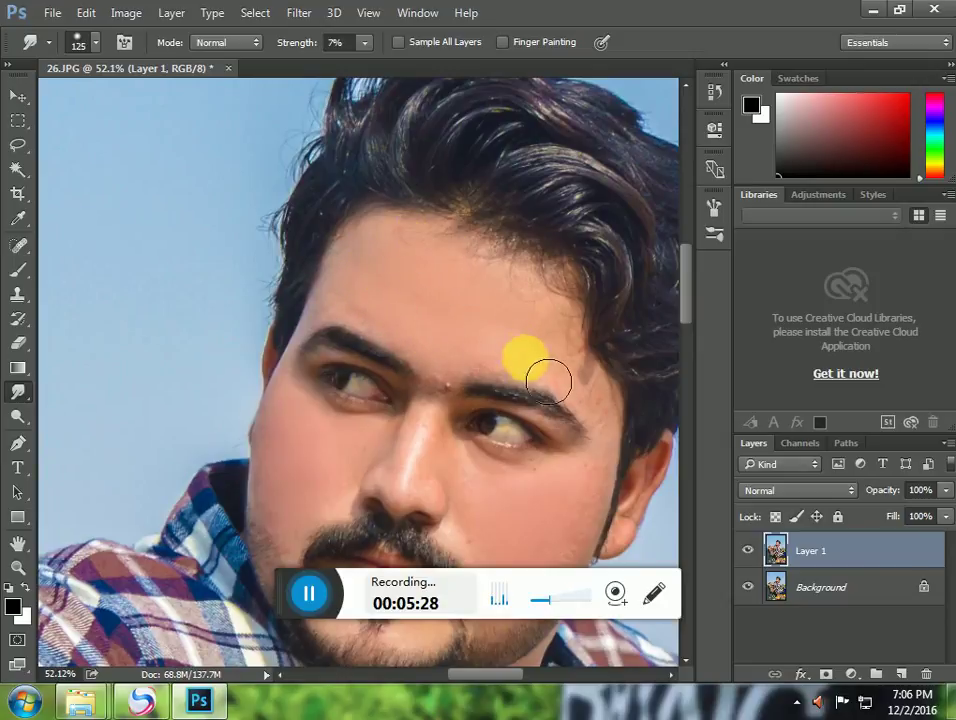
key("bracketright")
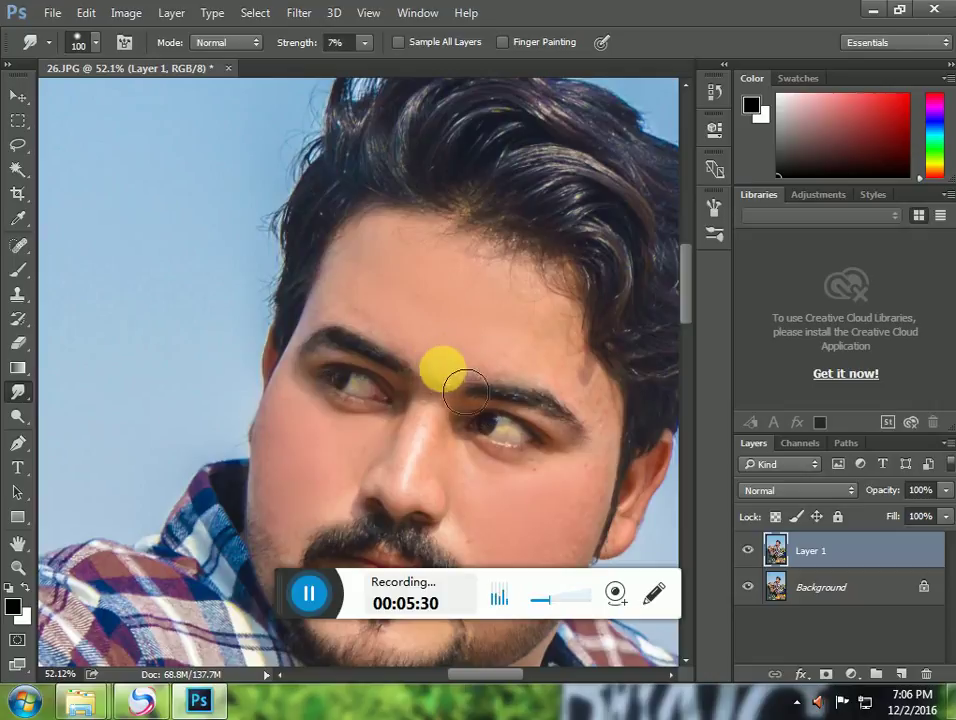
mouse_move(464, 392)
left_mouse_down()
mouse_move(493, 374)
mouse_move(492, 390)
mouse_move(518, 389)
mouse_move(537, 369)
mouse_move(509, 380)
mouse_move(518, 324)
mouse_move(559, 346)
left_mouse_up()
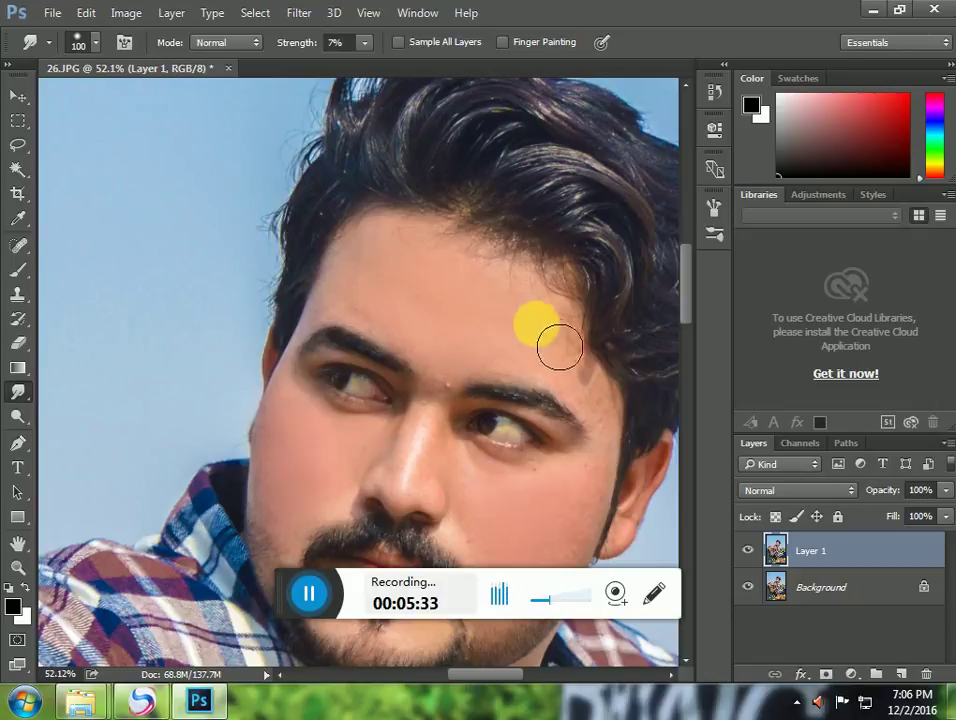
key("ctrl+0")
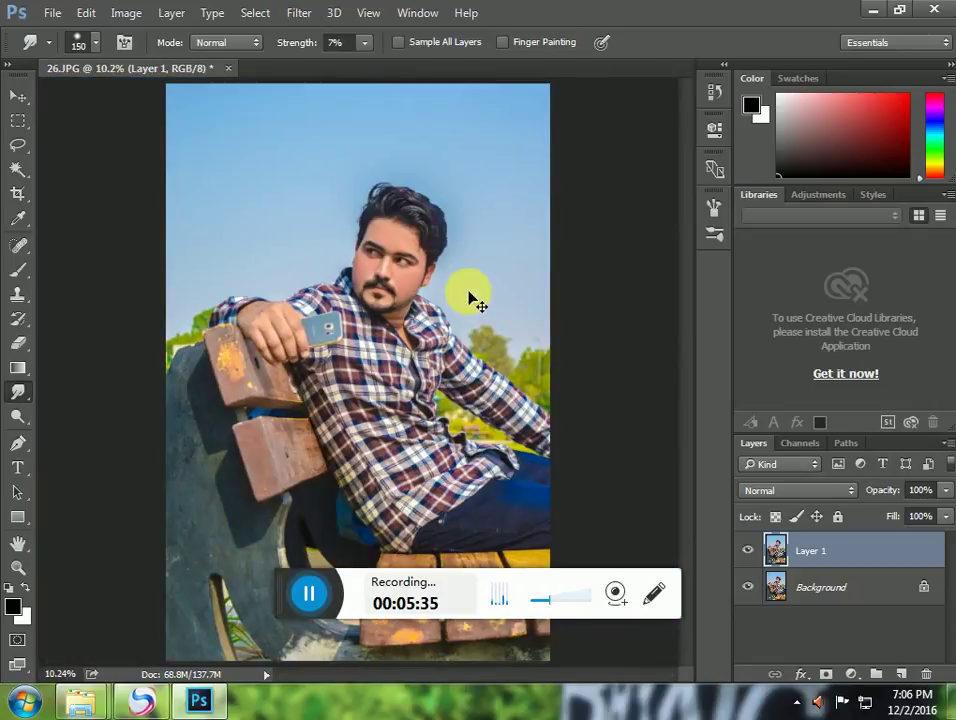
Smudge the temple, the cheek beside the ear and the nose area, varying the brush size between 125 and 90 px
scroll(448, 277, "up", 1)
scroll(422, 230, "up", 5)
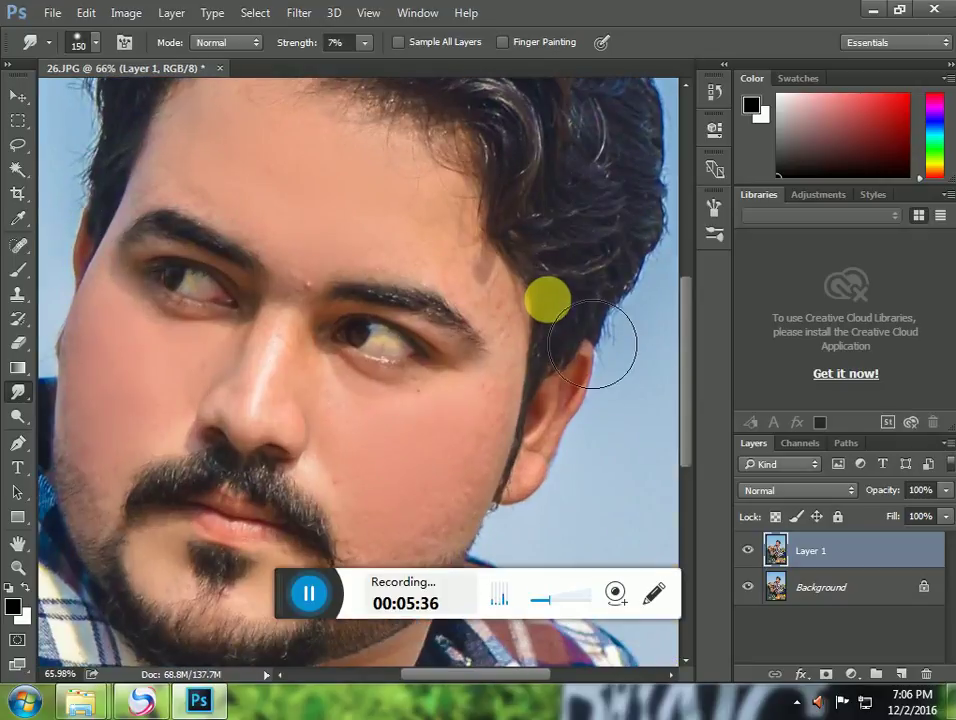
key("bracketleft")
key("bracketleft")
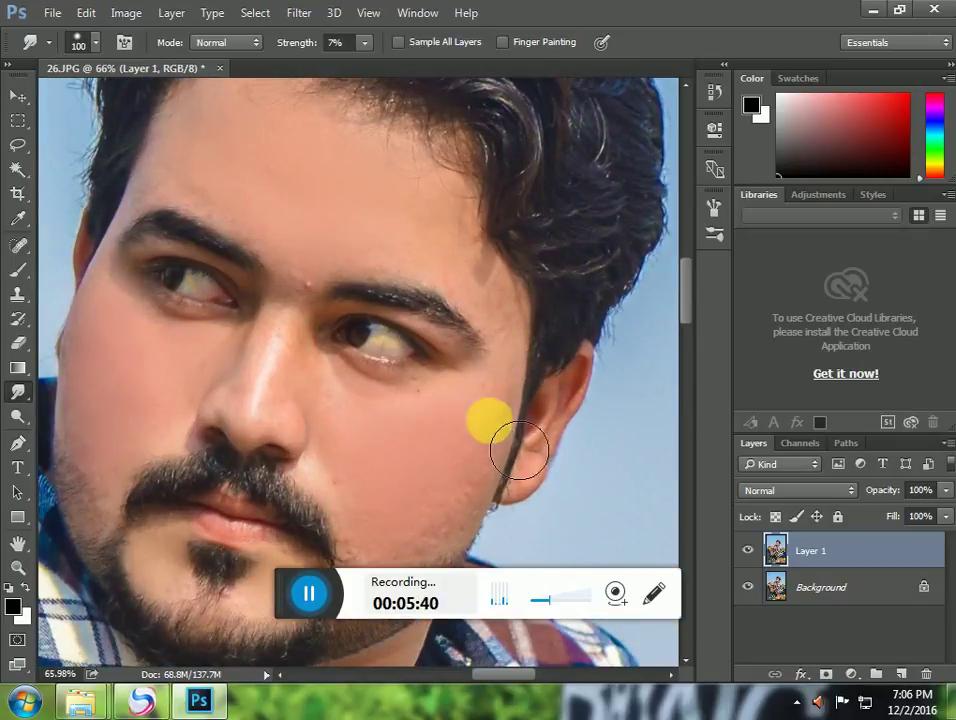
scroll(480, 325, "down", 3)
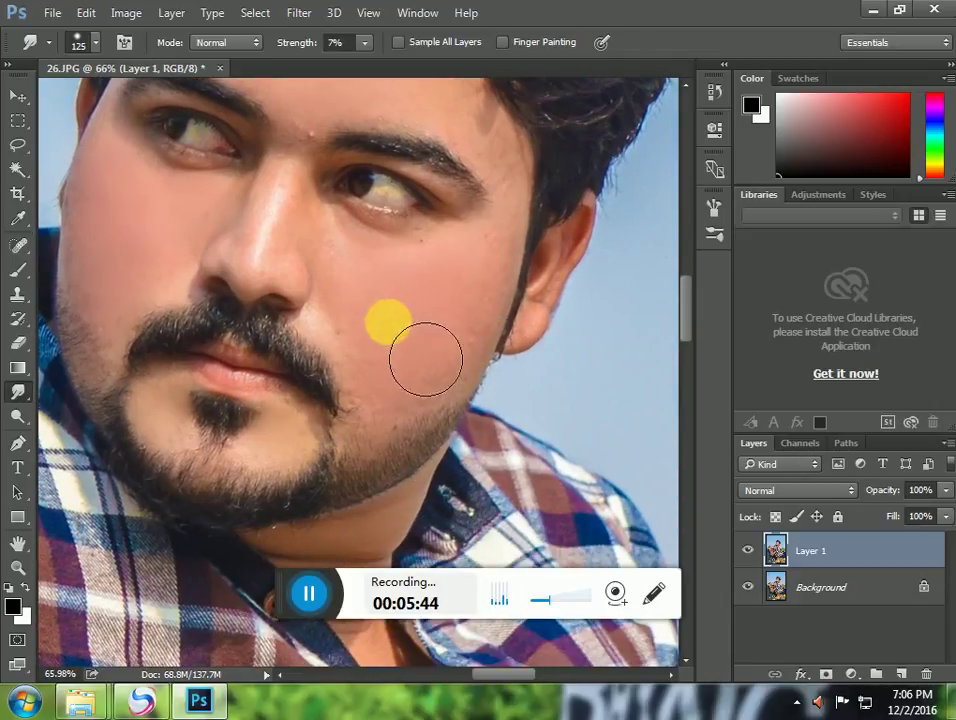
key("bracketleft")
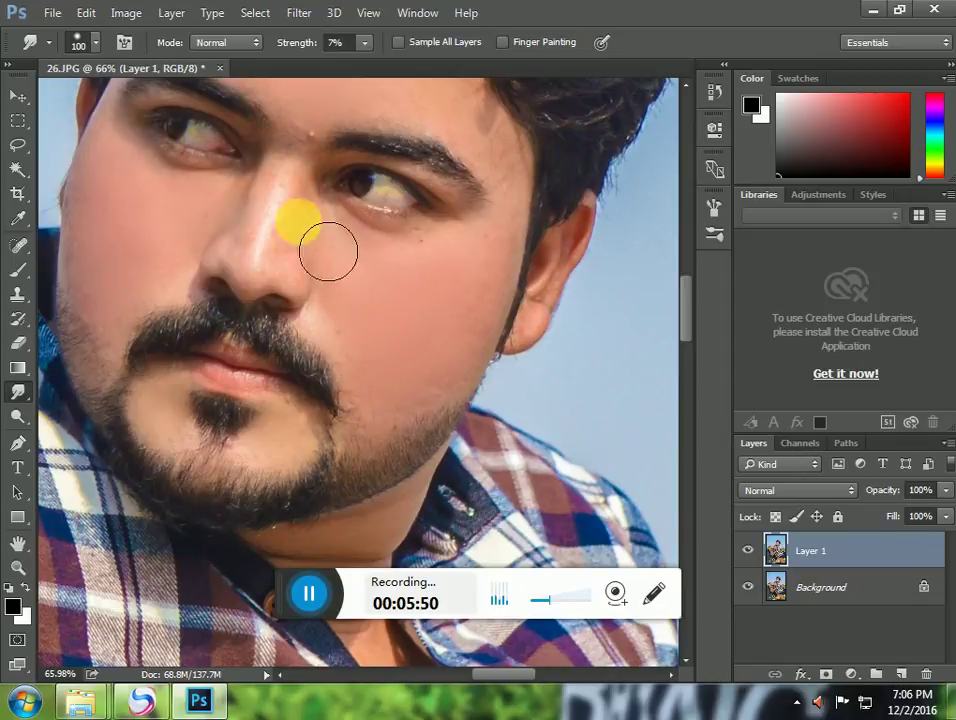
key("bracketleft")
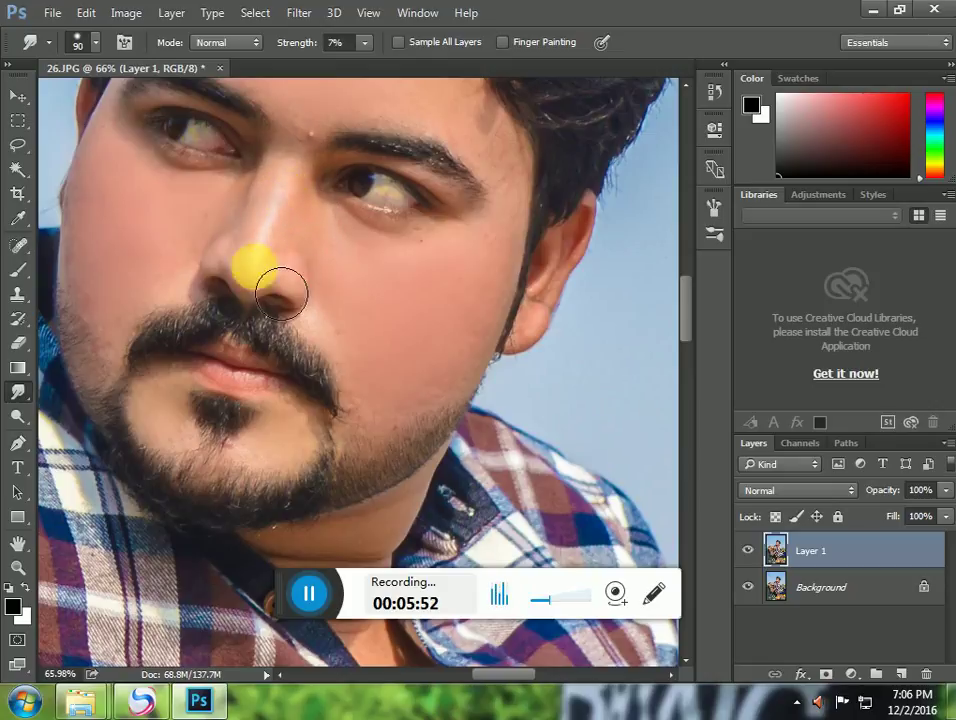
scroll(285, 288, "down", 5)
scroll(378, 275, "up", 1)
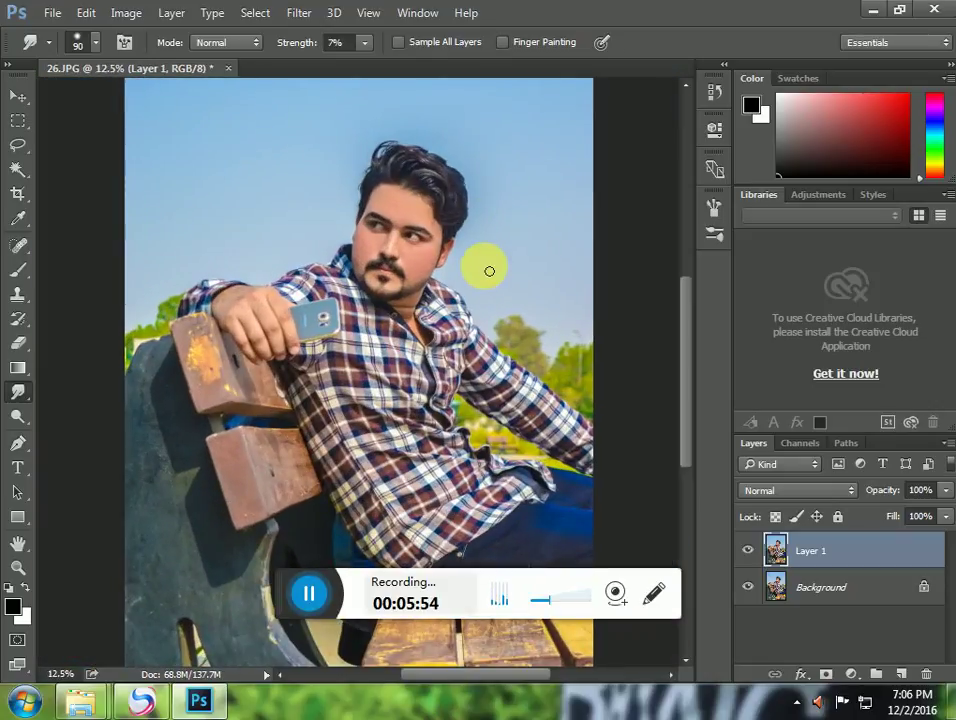
key("alt+i")
key("a")
left_click(516, 255)
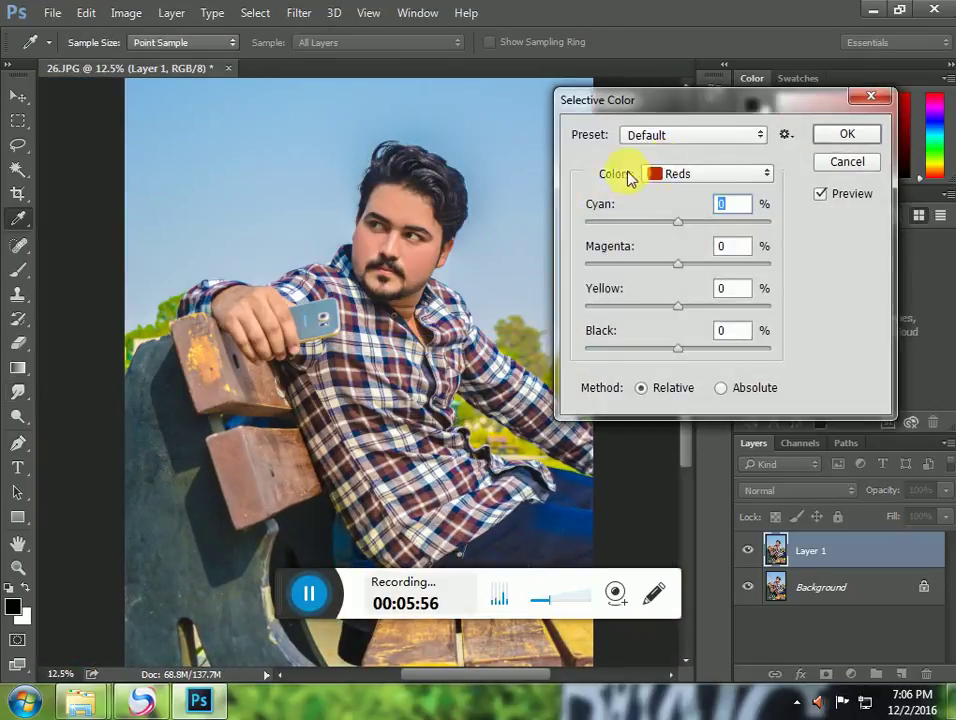
left_click(846, 162)
key("r")
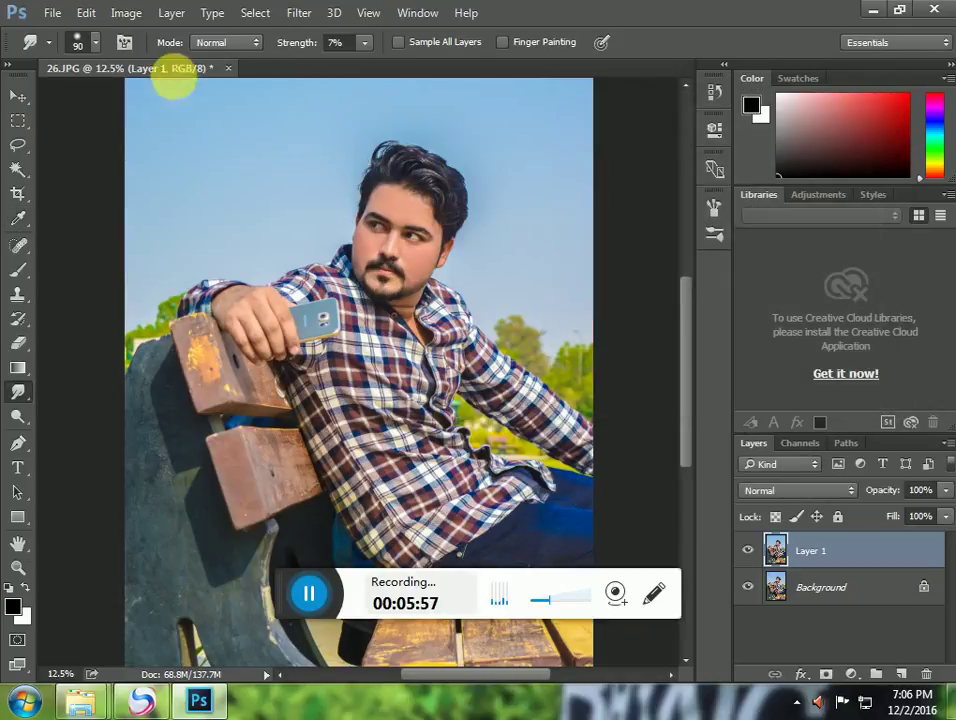
Start a Selective Color adjustment on Layer 1 and set the black amount of the Blacks to +3%
left_click(130, 15)
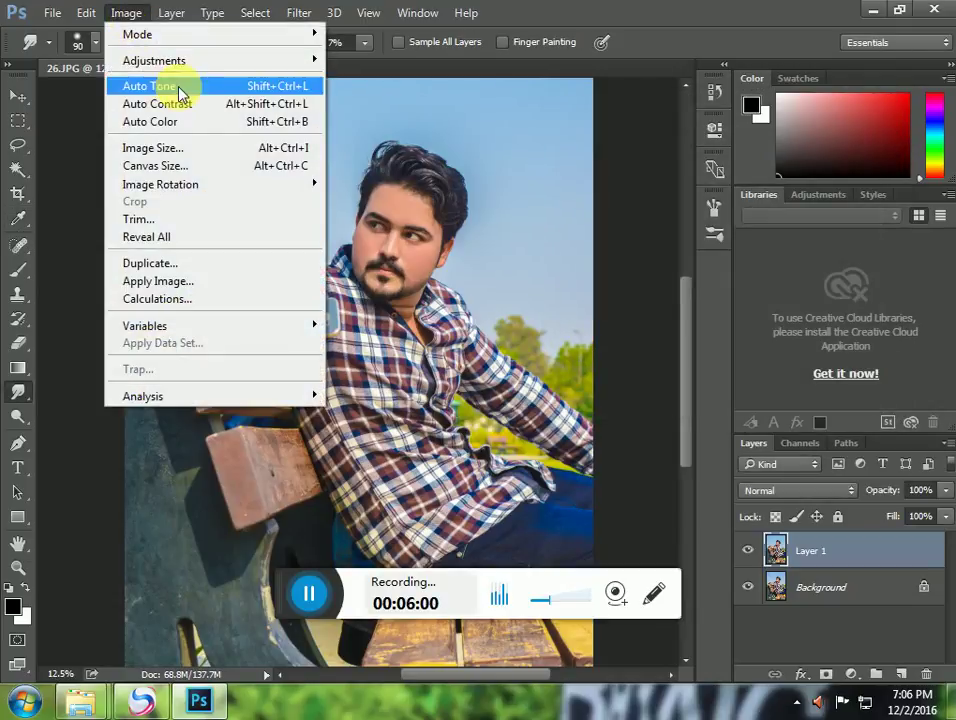
mouse_move(181, 60)
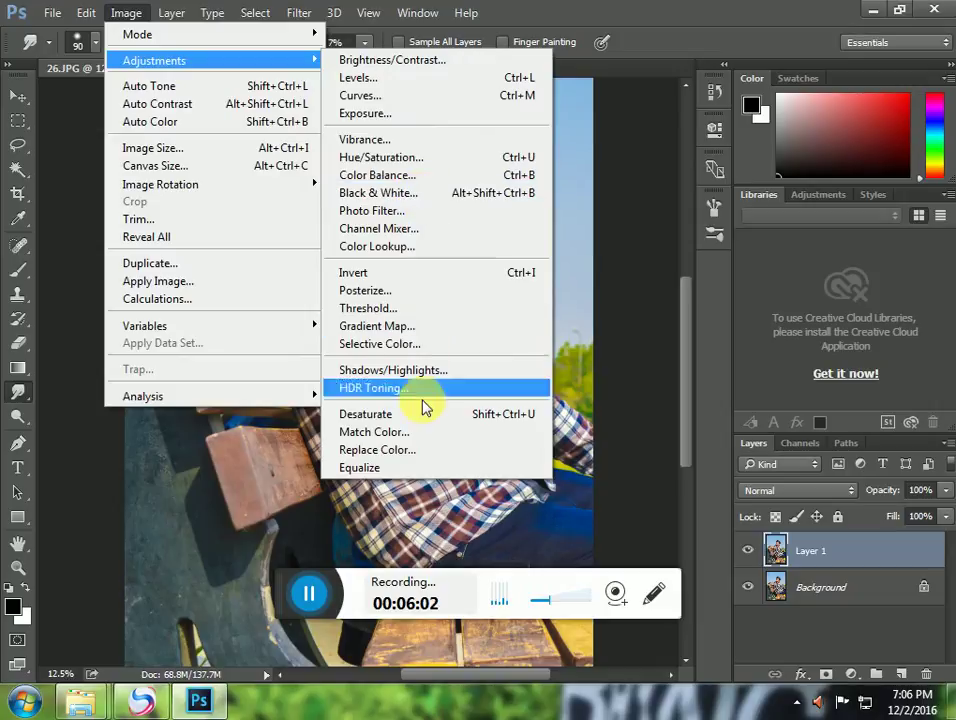
left_click(417, 344)
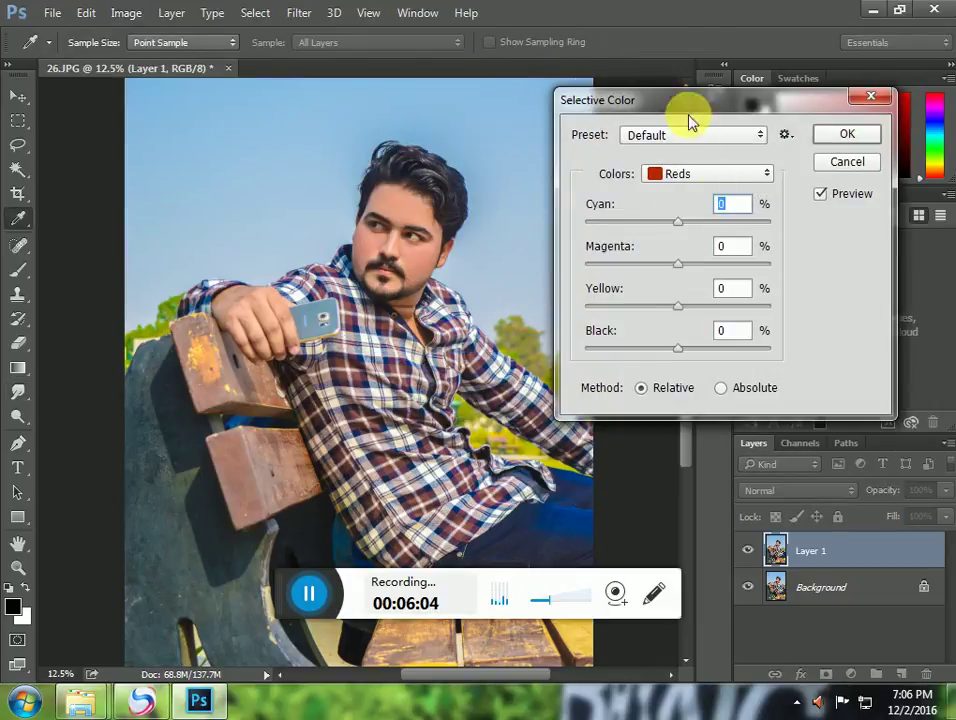
mouse_move(688, 116)
left_mouse_down()
mouse_move(732, 109)
mouse_move(705, 110)
left_mouse_up()
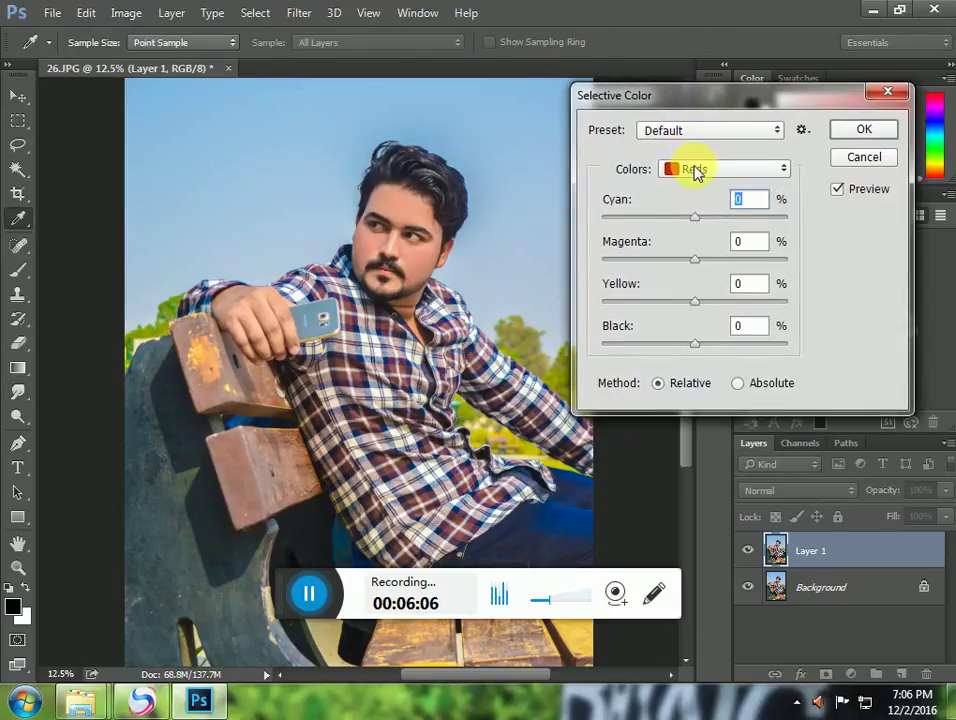
left_click(697, 170)
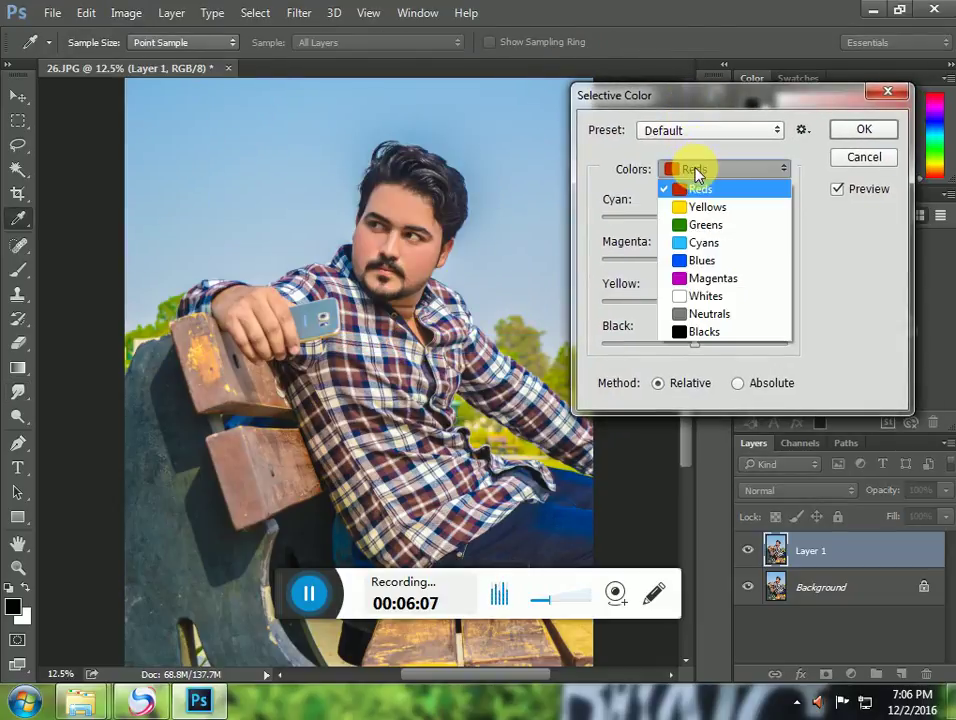
left_click(703, 332)
mouse_move(703, 348)
left_mouse_down()
mouse_move(563, 337)
mouse_move(719, 350)
mouse_move(691, 348)
mouse_move(714, 350)
mouse_move(700, 345)
left_mouse_up()
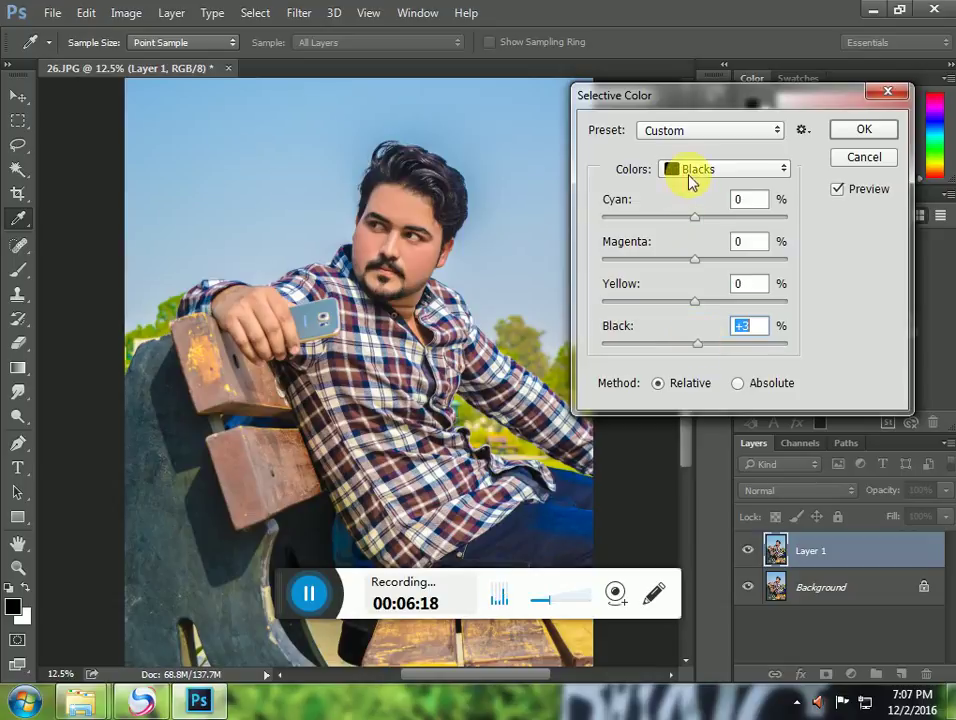
Set the black amount of the Neutrals to +6% and apply the Selective Color adjustment
left_click(688, 170)
left_click(700, 371)
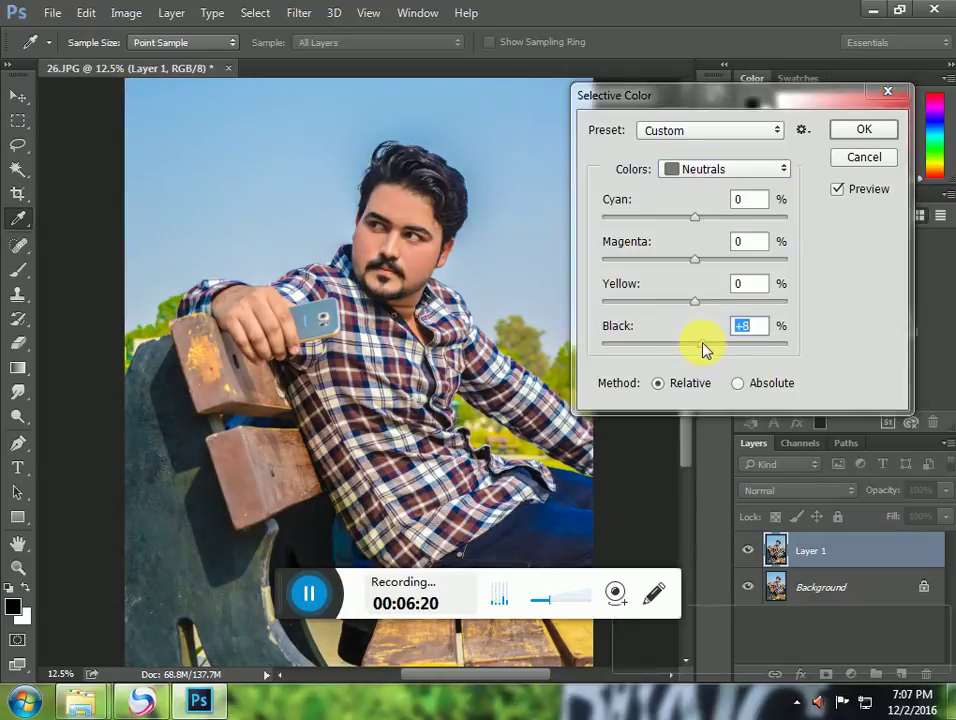
left_click_drag(702, 342, 700, 339)
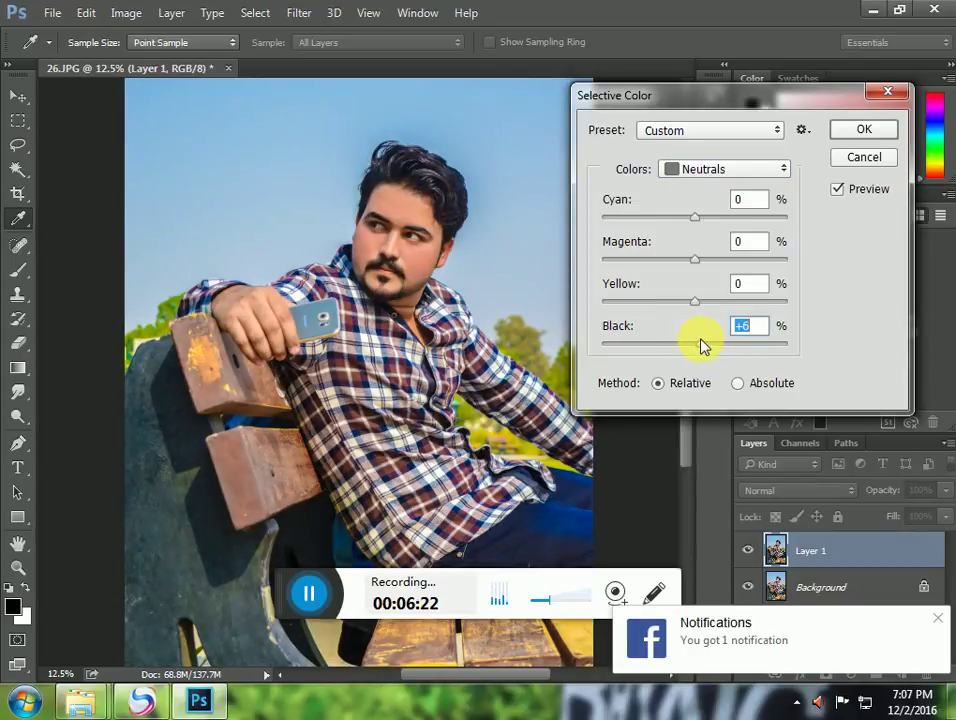
left_click(853, 130)
Return to the Smudge tool and refine the cheek nearest the shirt collar, up to the eye, with a 90 px brush
key("r")
scroll(416, 290, "up", 1)
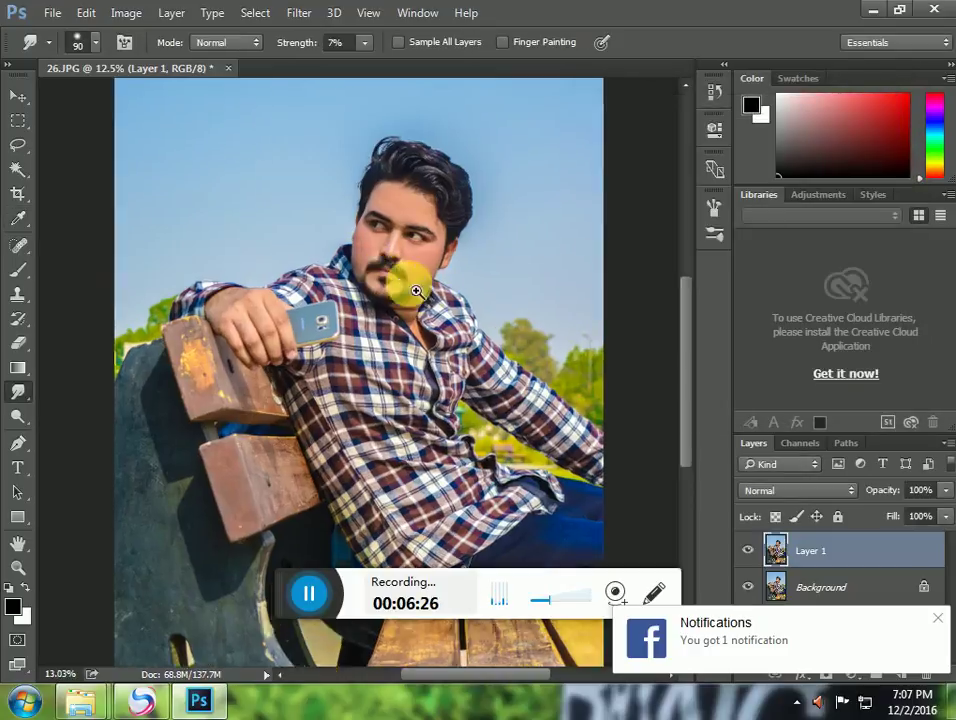
scroll(416, 290, "up", 5)
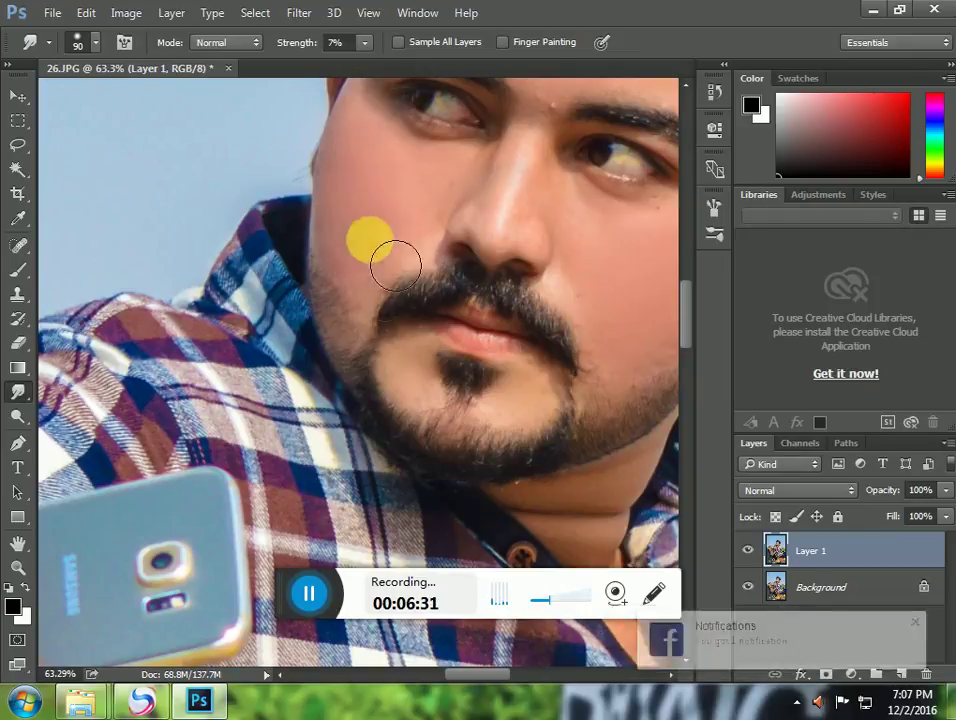
left_click_drag(354, 241, 320, 380)
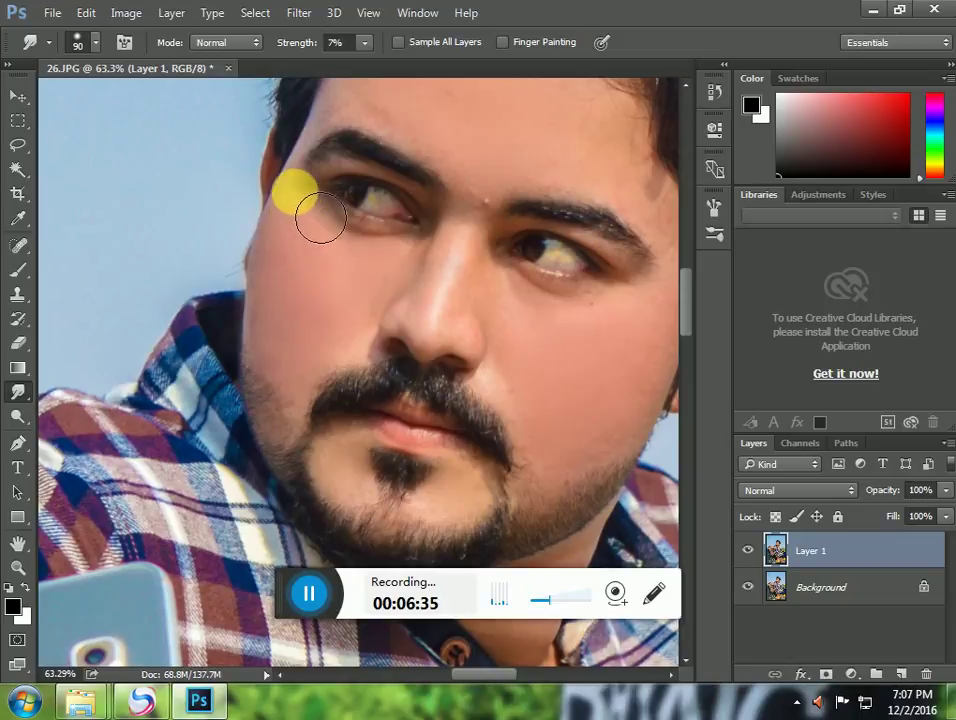
Smudge away the remaining marks between the eyebrows and across the forehead with brushes of 90 and 150 px
scroll(418, 410, "up", 4)
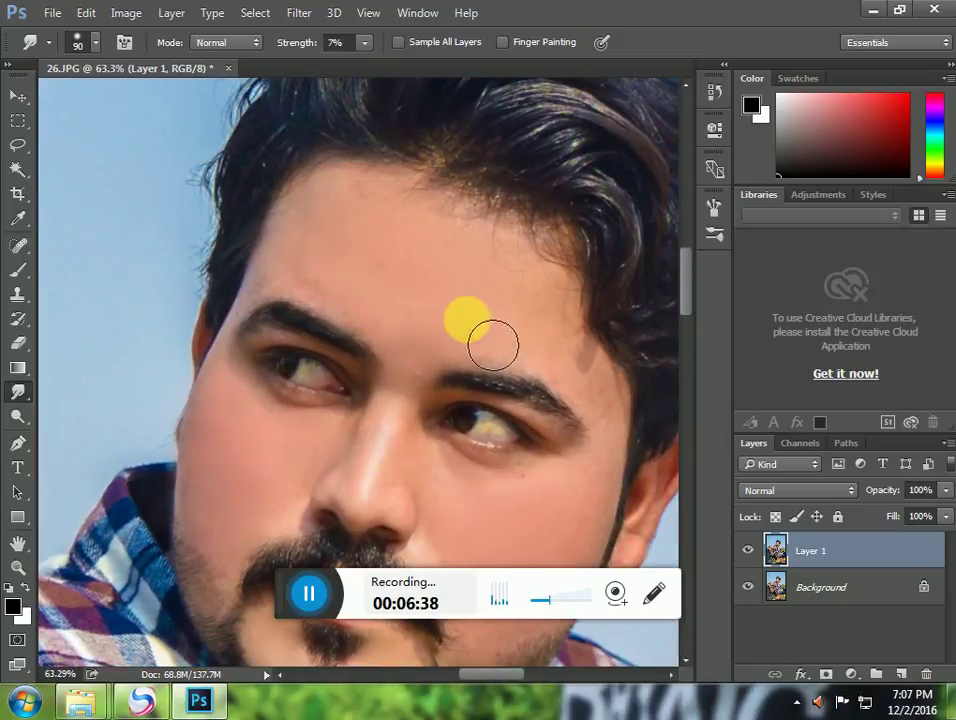
scroll(469, 324, "down", 1, "alt")
scroll(457, 344, "up", 1, "alt")
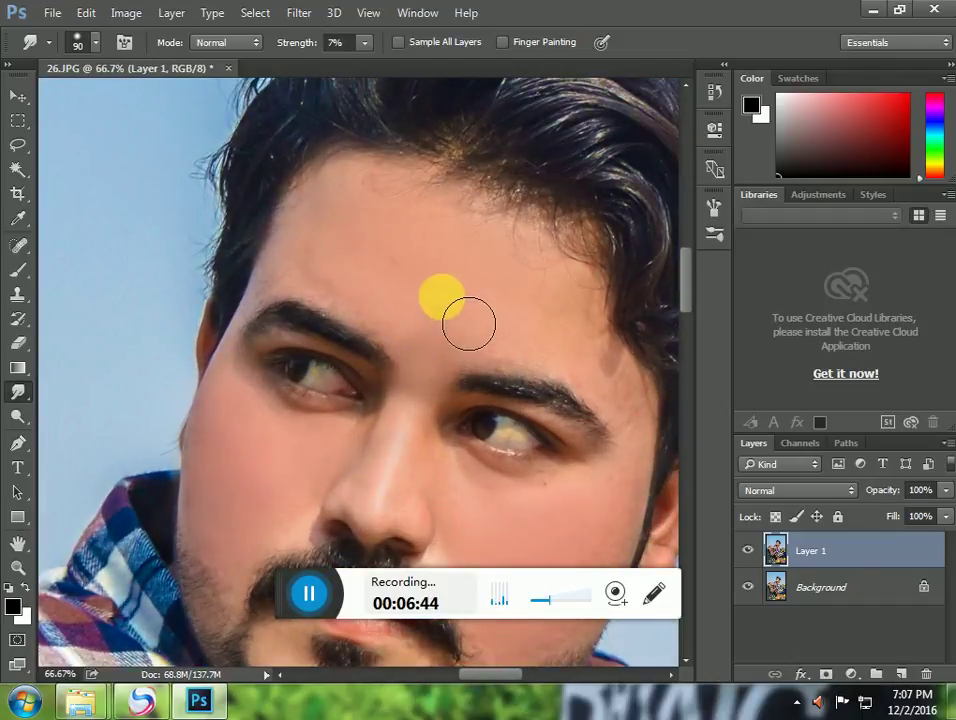
key("bracketright")
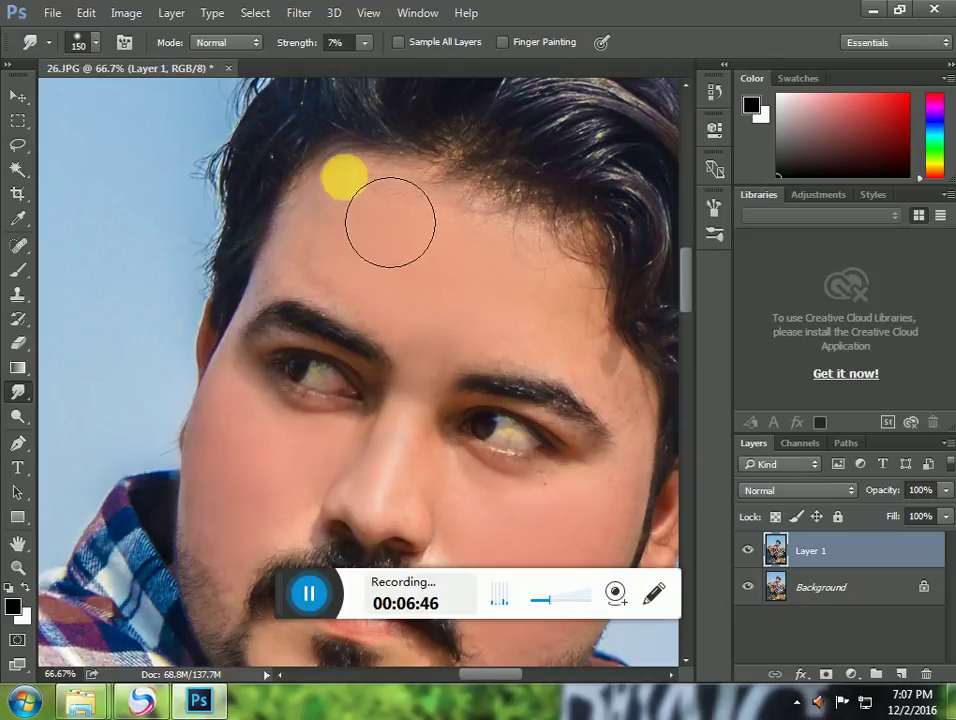
key("bracketleft")
key("bracketleft")
key("bracketleft")
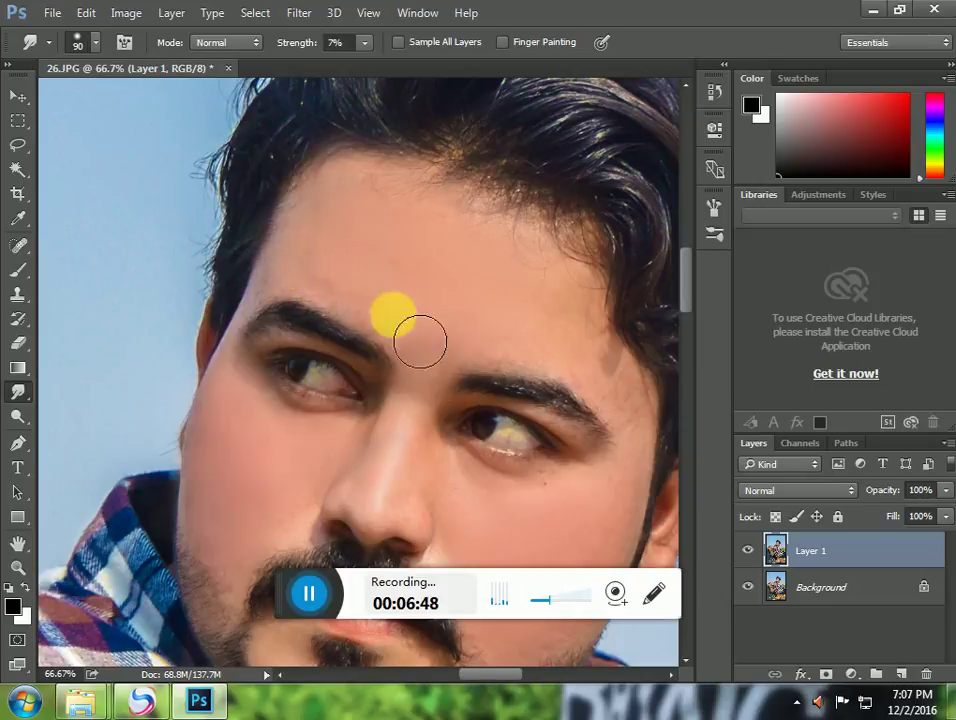
Smudge the skin at the temple and down the ear-side cheek to the jaw with brushes of 90 and 125 px
scroll(489, 320, "up", 5)
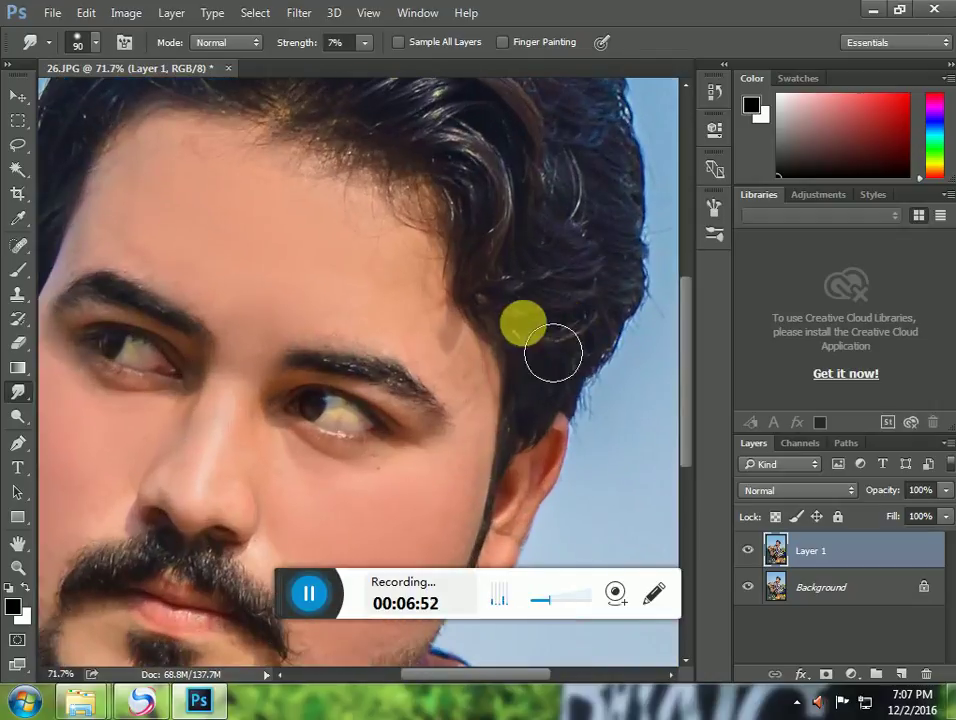
mouse_move(553, 352)
left_mouse_down()
mouse_move(514, 408)
mouse_move(454, 362)
left_mouse_up()
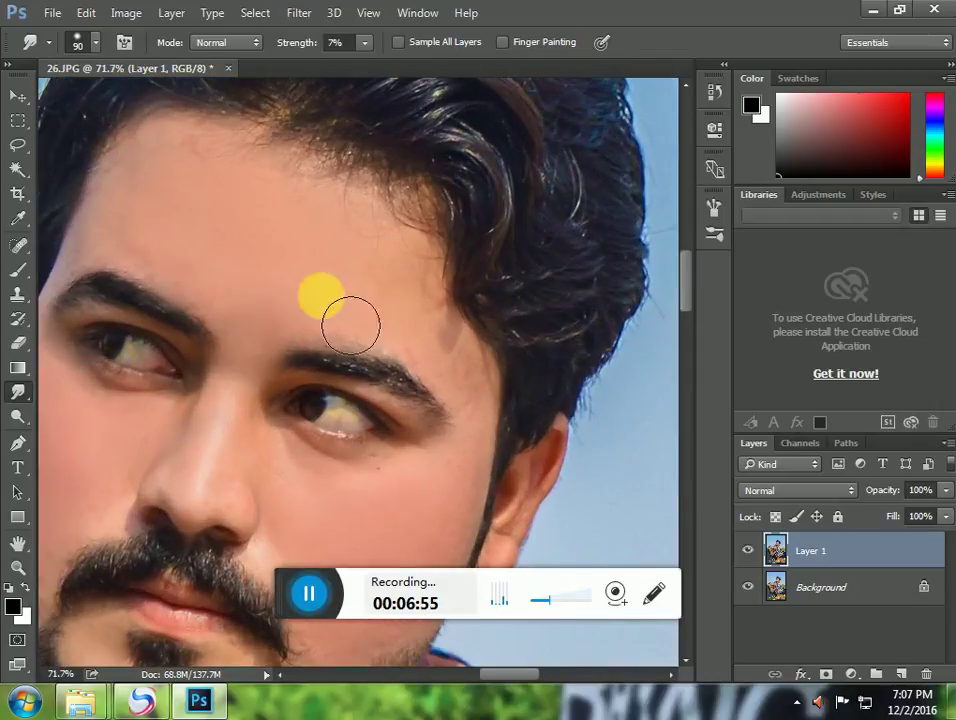
left_click_drag(499, 421, 480, 301)
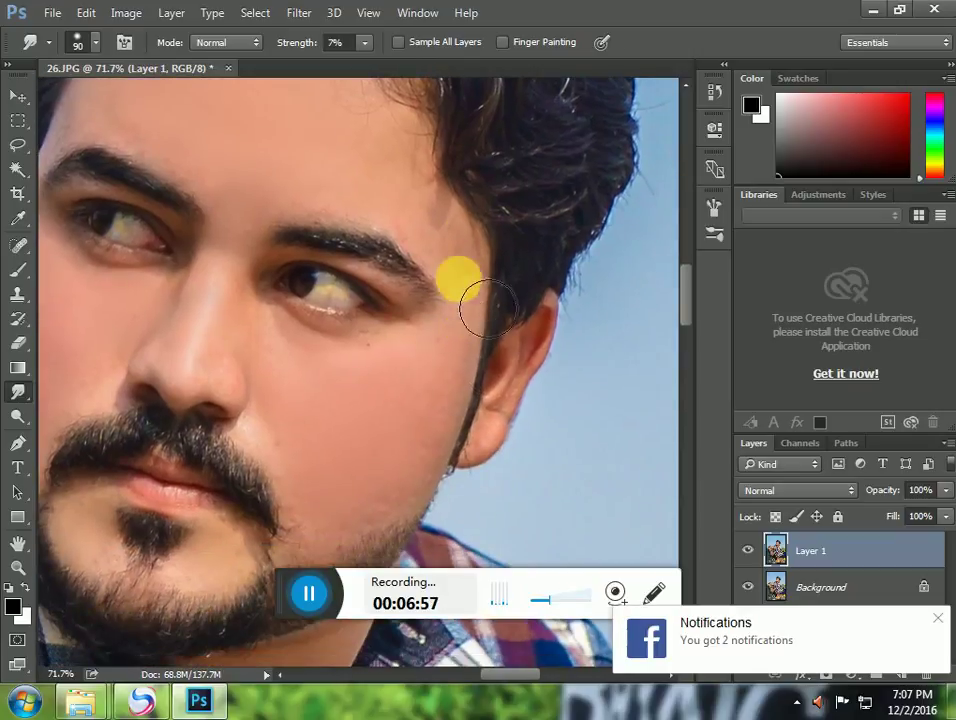
mouse_move(407, 381)
left_mouse_down()
mouse_move(440, 413)
mouse_move(431, 383)
mouse_move(367, 383)
mouse_move(448, 477)
mouse_move(475, 296)
left_mouse_up()
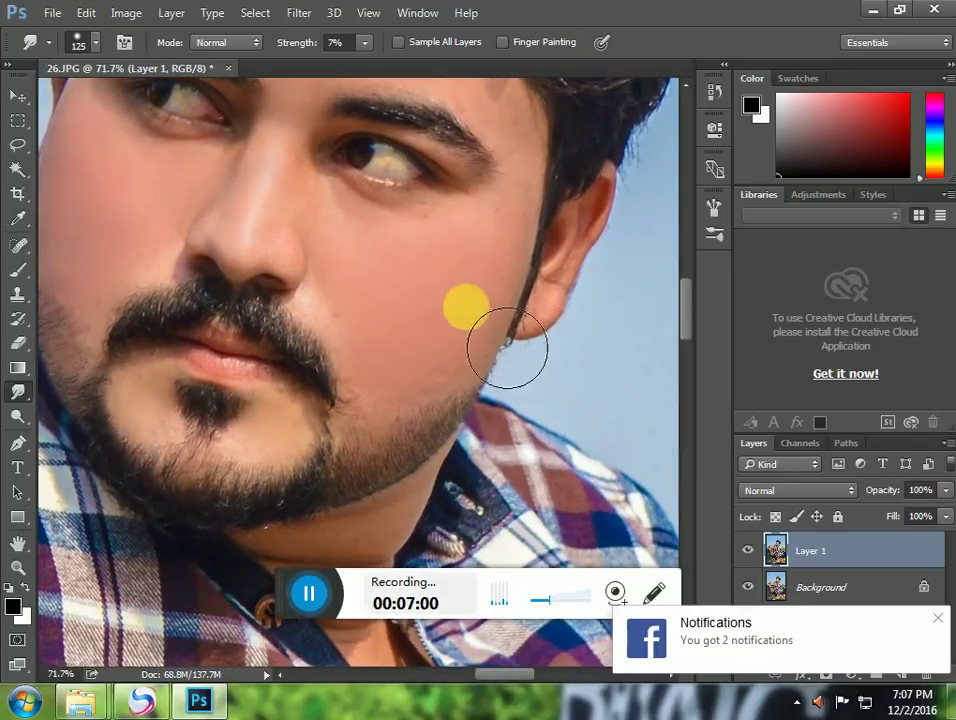
mouse_move(508, 347)
left_mouse_down()
mouse_move(431, 287)
mouse_move(374, 288)
mouse_move(324, 337)
mouse_move(428, 291)
mouse_move(388, 265)
mouse_move(458, 270)
mouse_move(372, 214)
mouse_move(396, 264)
mouse_move(364, 291)
mouse_move(347, 354)
mouse_move(391, 344)
mouse_move(346, 337)
mouse_move(374, 341)
mouse_move(416, 432)
mouse_move(508, 333)
mouse_move(563, 353)
mouse_move(406, 313)
mouse_move(408, 291)
mouse_move(442, 310)
mouse_move(414, 278)
mouse_move(489, 307)
mouse_move(434, 278)
mouse_move(533, 352)
mouse_move(480, 341)
left_mouse_up()
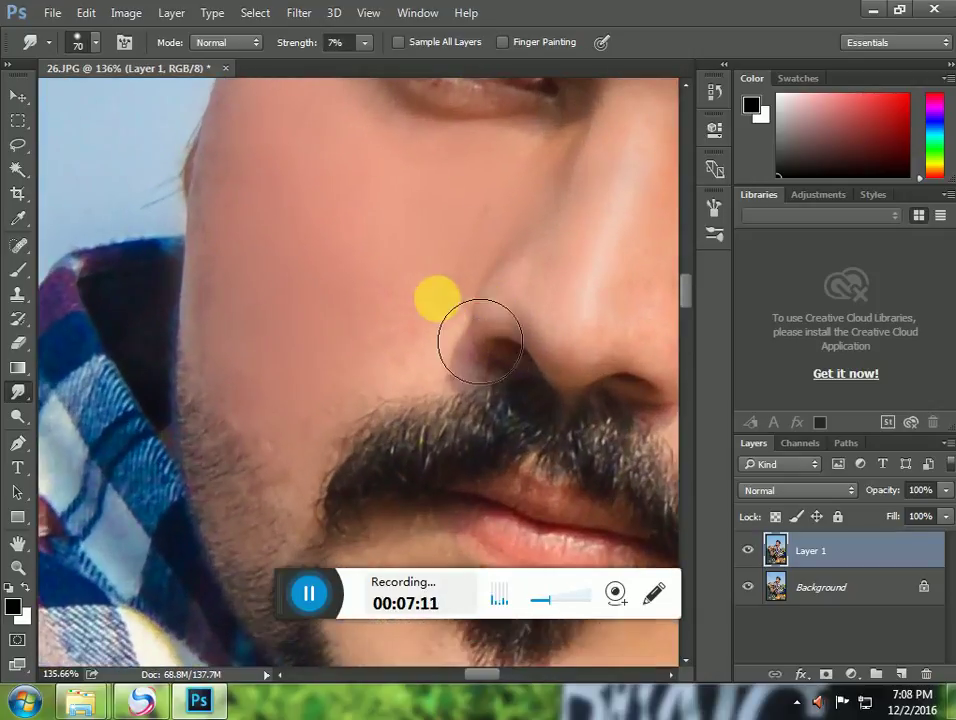
Smooth the collar-side cheek around the nostril and above the mustache with Smudge brushes of 70 and 45 px
mouse_move(430, 319)
left_mouse_down()
mouse_move(509, 376)
mouse_move(405, 412)
mouse_move(514, 437)
mouse_move(440, 365)
left_mouse_up()
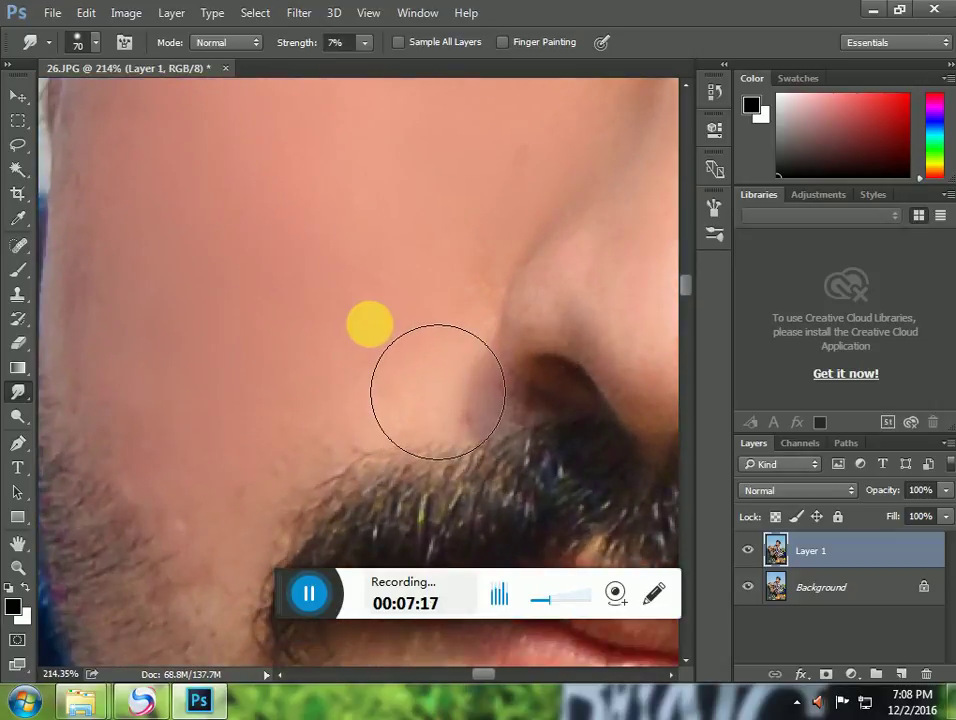
key("bracketleft")
key("bracketleft")
key("bracketleft")
key("bracketleft")
key("bracketleft")
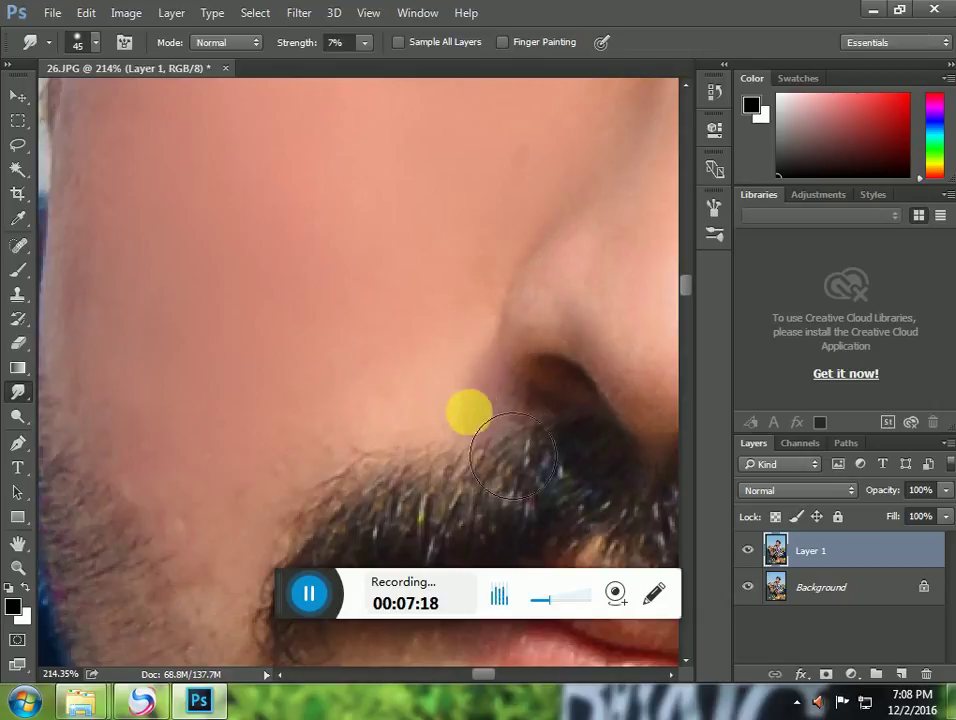
Smudge the nose bridge and the skin beside it below the inner eye corner with brushes of 60 and 90 px
key("bracketright")
key("bracketright")
mouse_move(518, 362)
left_mouse_down()
mouse_move(258, 290)
mouse_move(110, 300)
left_mouse_up()
left_click_drag(447, 242, 367, 442)
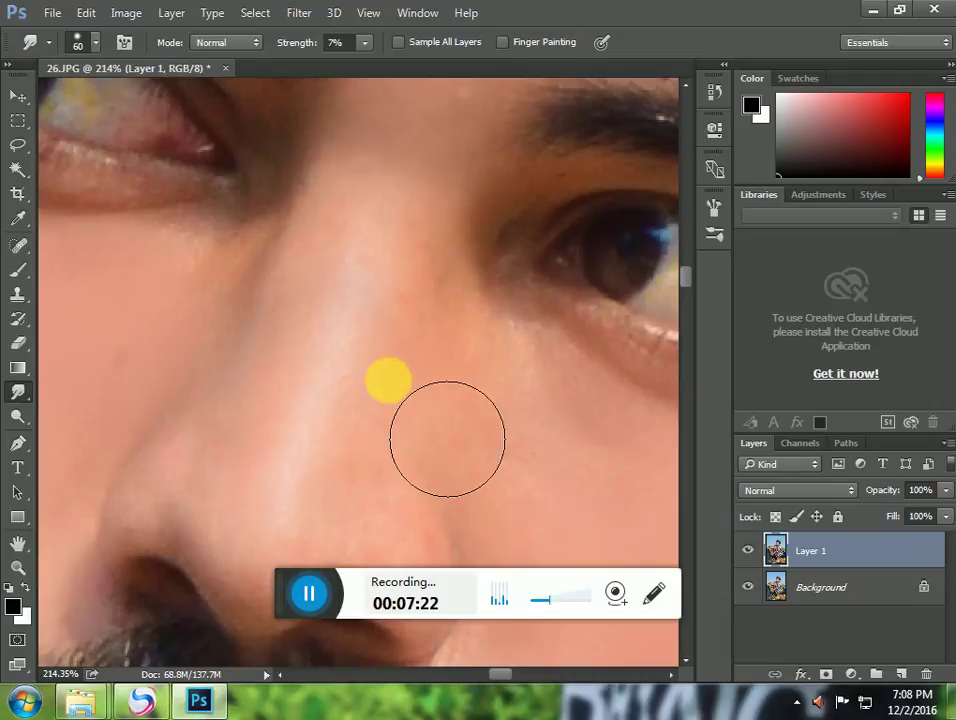
key("bracketright")
key("bracketright")
key("bracketright")
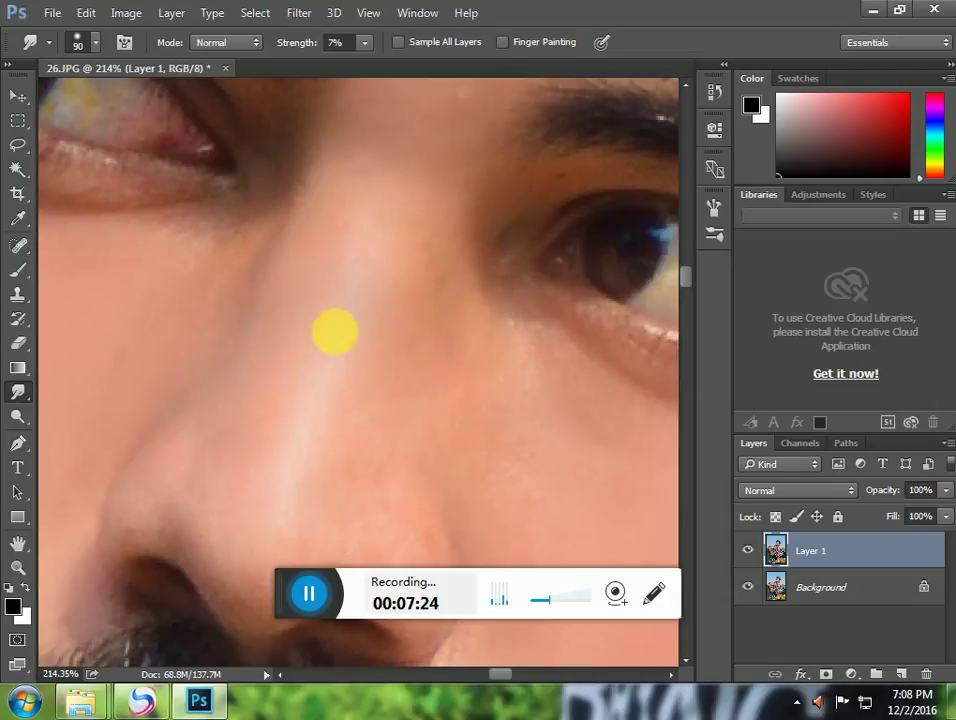
Refine the forehead skin along the collar-side eyebrow with a 70 px Smudge brush
scroll(340, 335, "down", 5)
left_click_drag(436, 404, 366, 263)
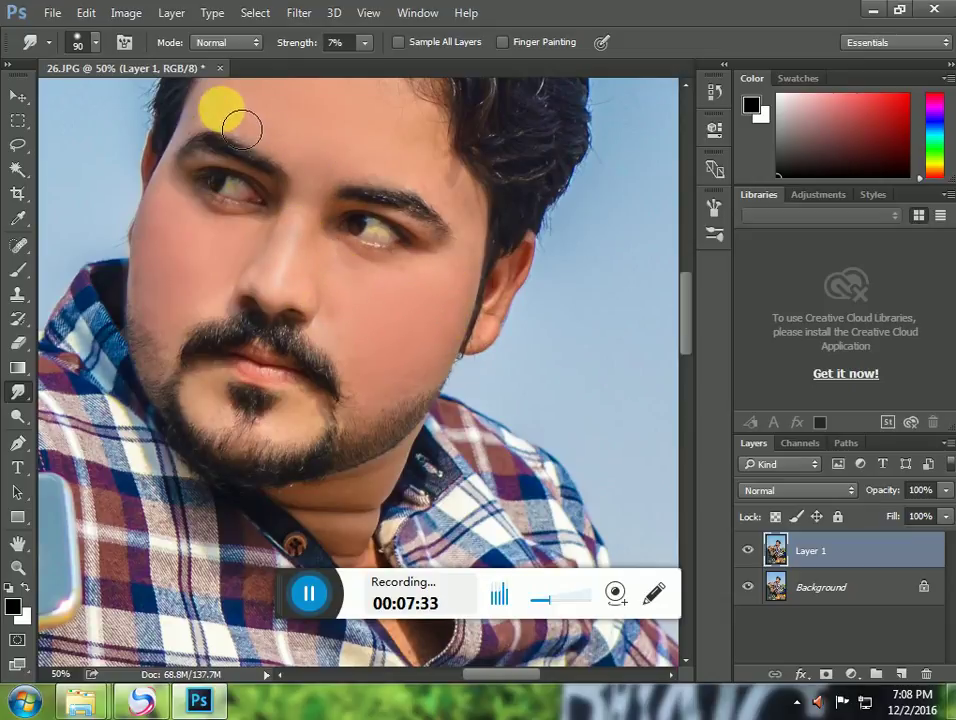
key("bracketleft")
key("bracketleft")
key("bracketleft")
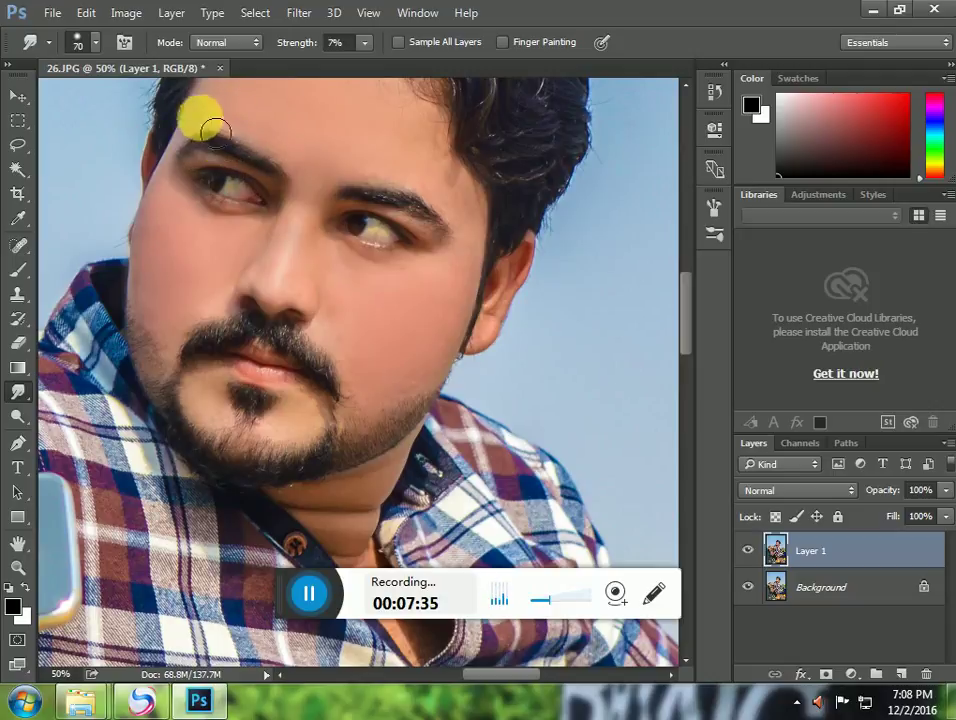
Smudge the jaw edge below the ear and the skin of the neck with brushes of 100, 90 and 80 px
mouse_move(392, 385)
left_mouse_down()
mouse_move(383, 320)
mouse_move(397, 290)
left_mouse_up()
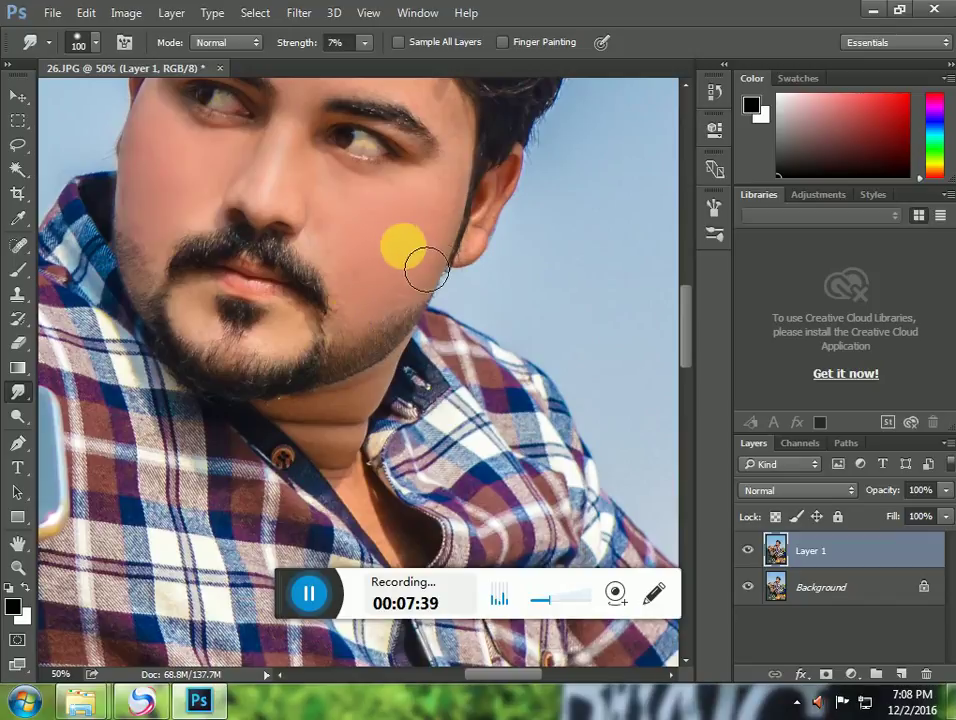
key("bracketleft")
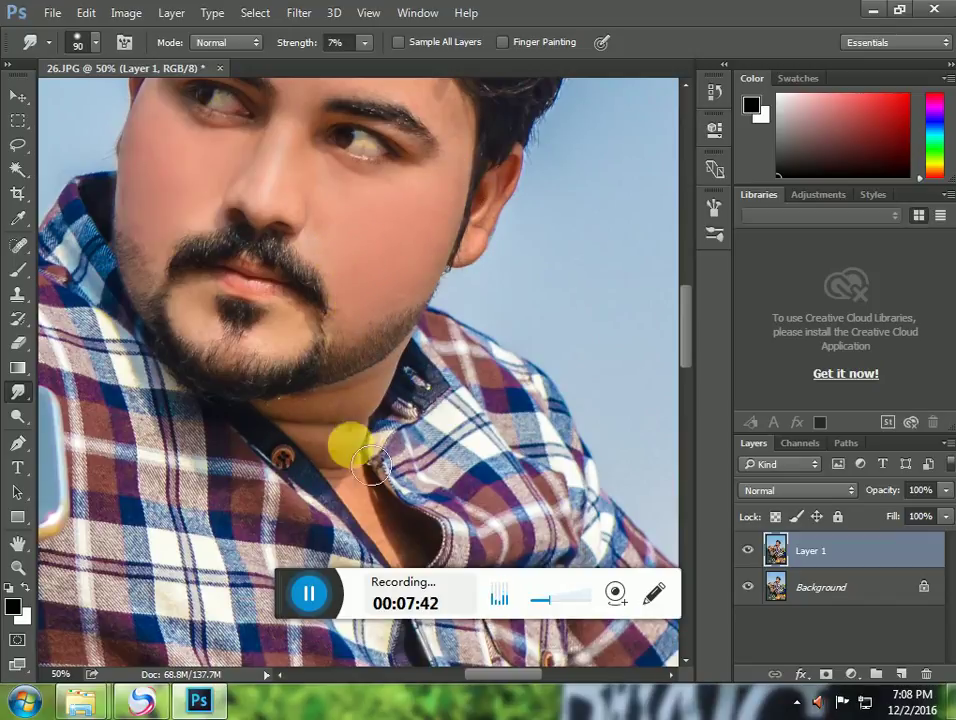
mouse_move(390, 505)
left_mouse_down()
mouse_move(357, 372)
mouse_move(304, 296)
mouse_move(324, 281)
mouse_move(261, 294)
mouse_move(316, 296)
mouse_move(270, 292)
mouse_move(350, 257)
mouse_move(367, 144)
mouse_move(369, 153)
mouse_move(315, 181)
mouse_move(308, 149)
mouse_move(290, 220)
left_mouse_up()
key("bracketleft")
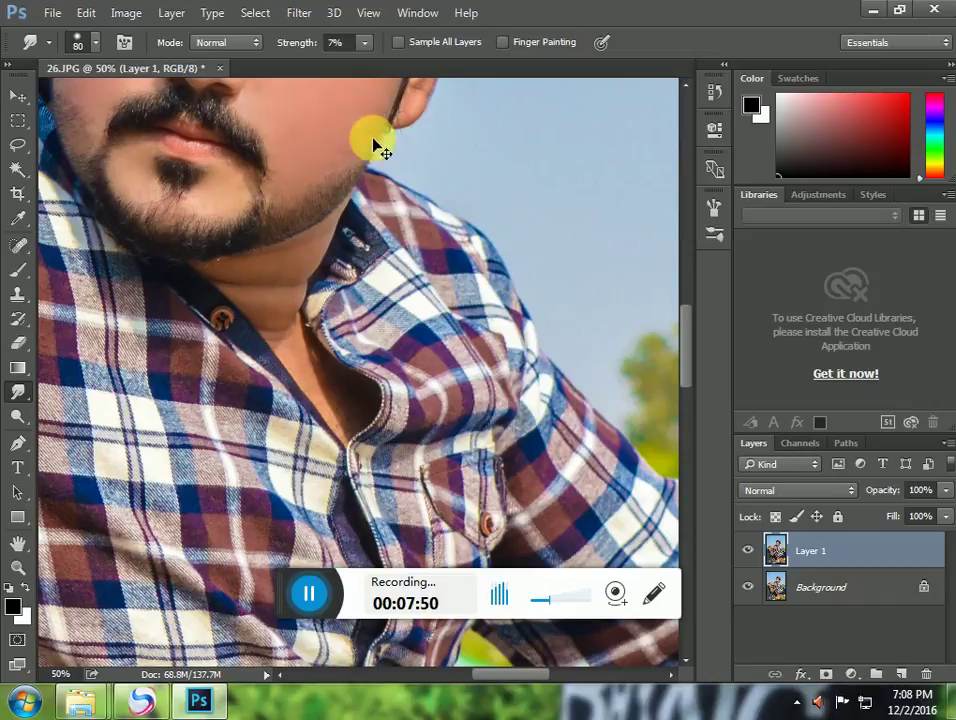
key("ctrl+0")
key("ctrl+plus")
key("ctrl+plus")
mouse_move(466, 232)
left_mouse_down()
mouse_move(457, 231)
mouse_move(475, 205)
left_mouse_up()
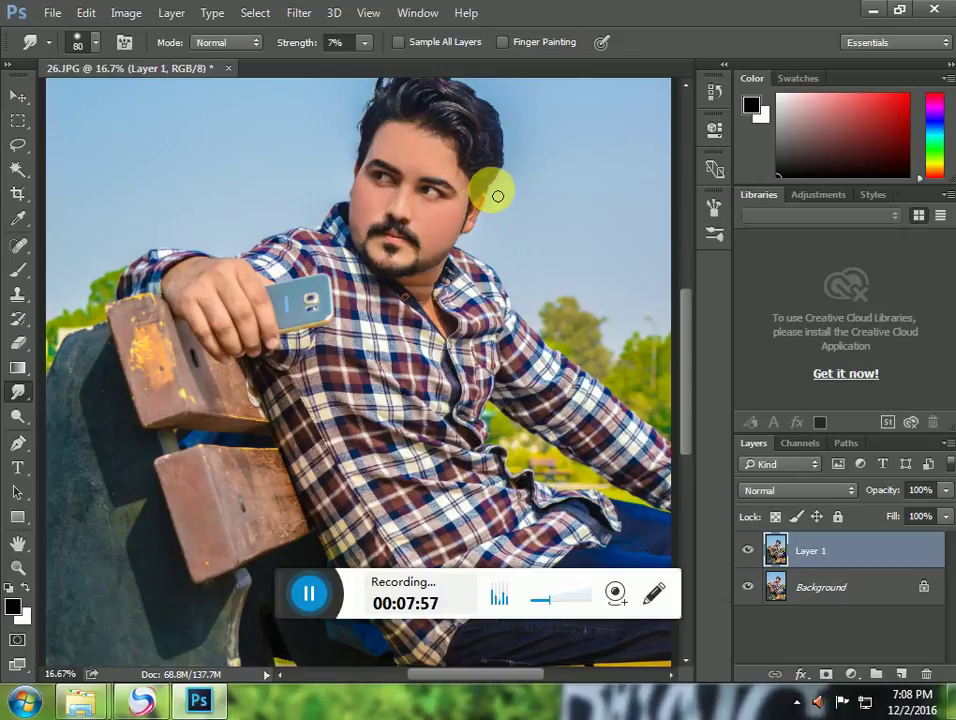
key("ctrl+minus")
key("ctrl+minus")
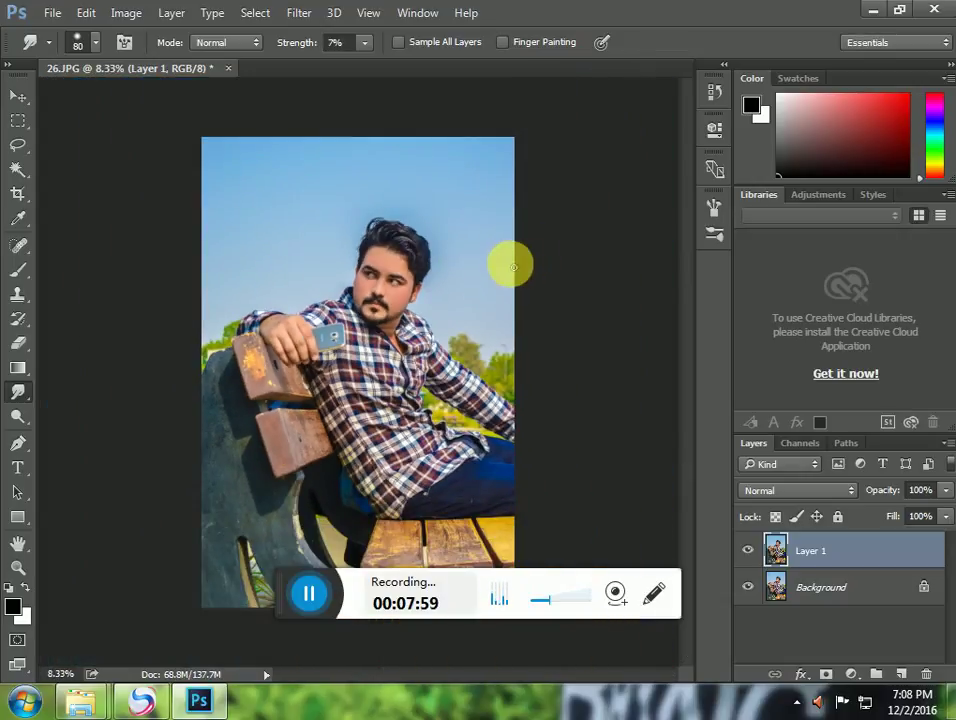
key("ctrl+l")
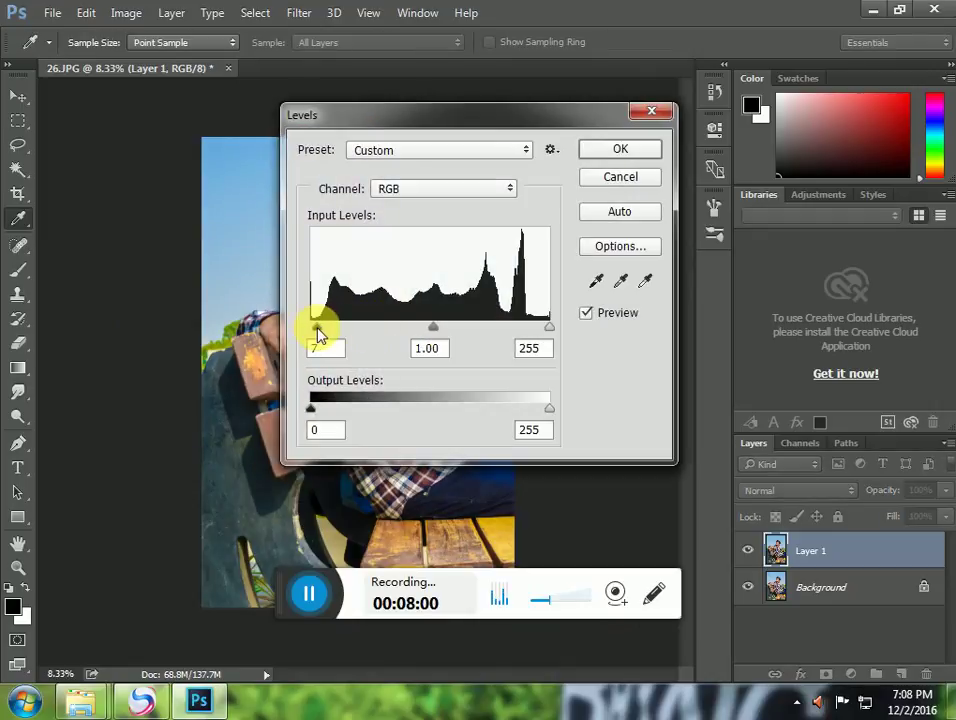
left_click(640, 178)
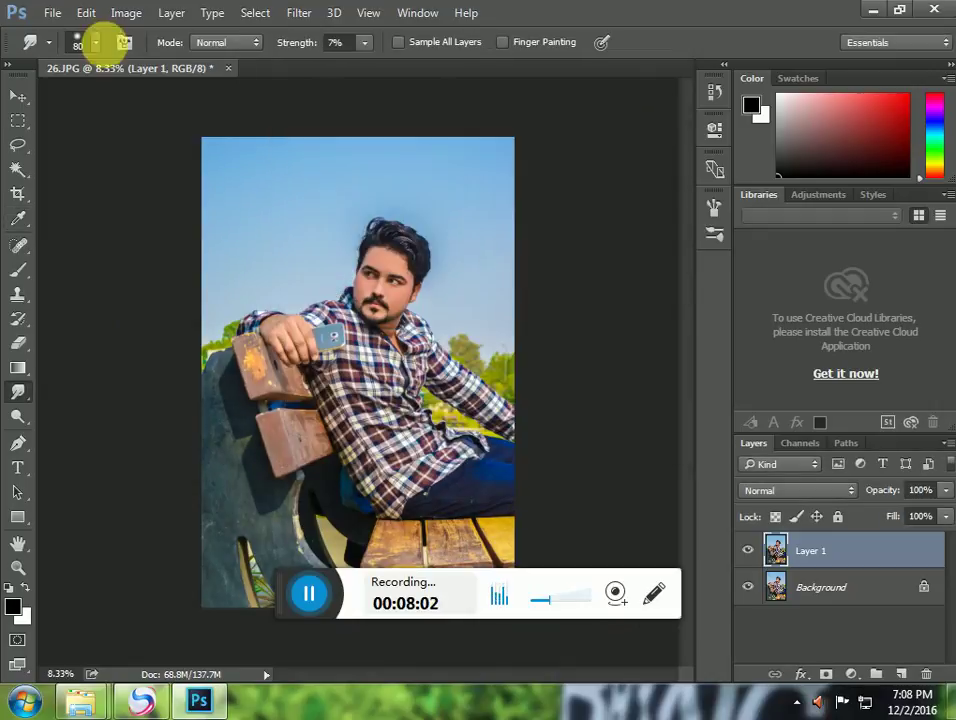
left_click(126, 12)
mouse_move(172, 61)
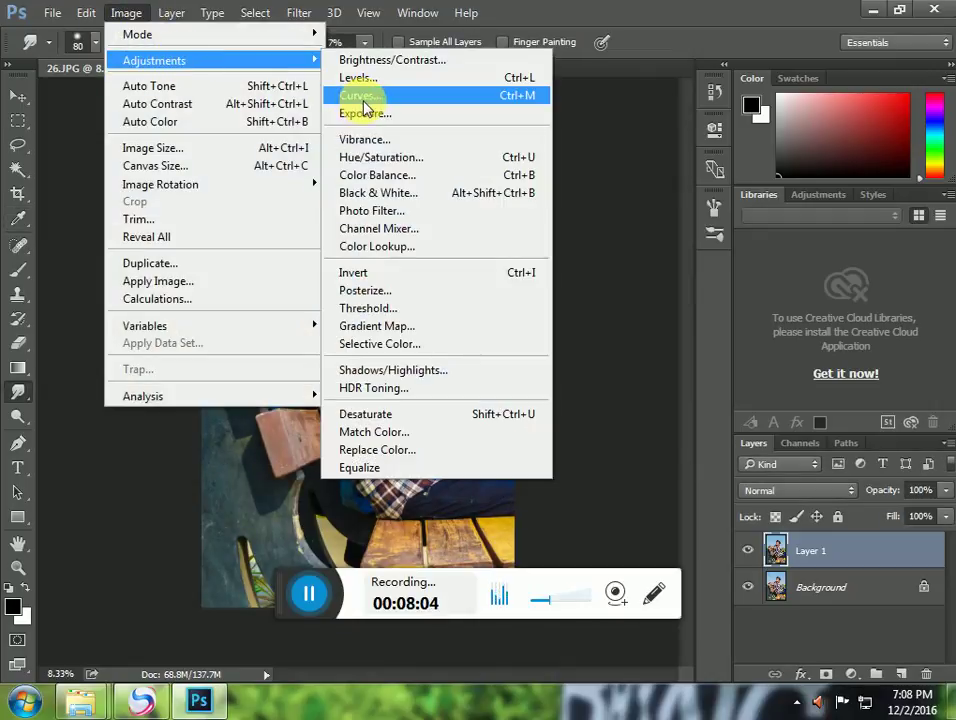
key("Escape")
key("Escape")
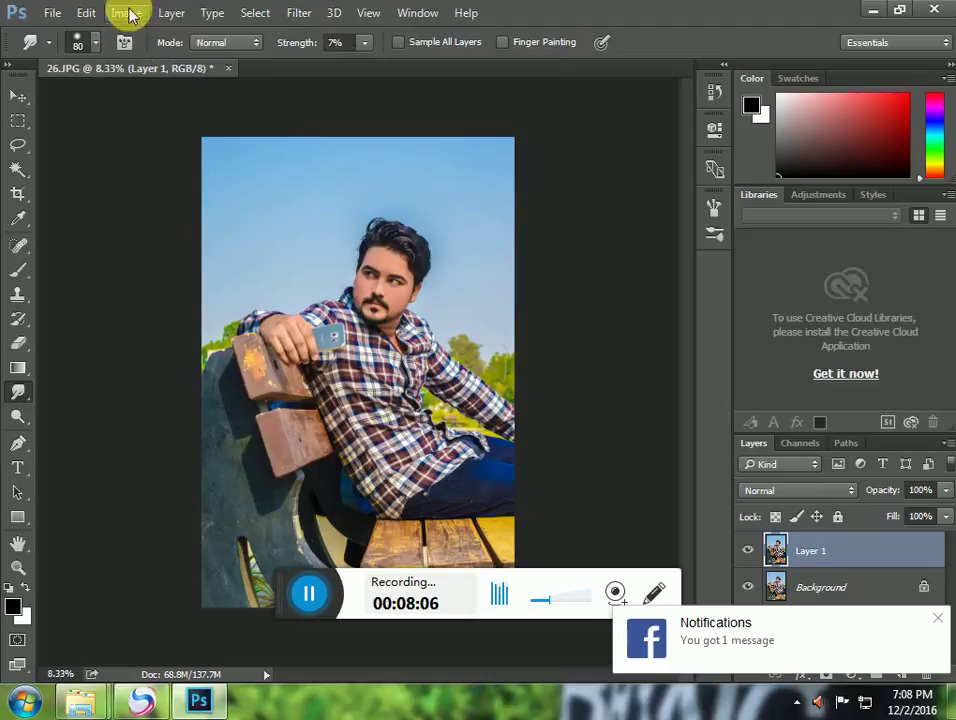
Apply a Levels adjustment to Layer 1 with the RGB black input level set to 6
left_click(128, 11)
mouse_move(157, 66)
left_click(350, 78)
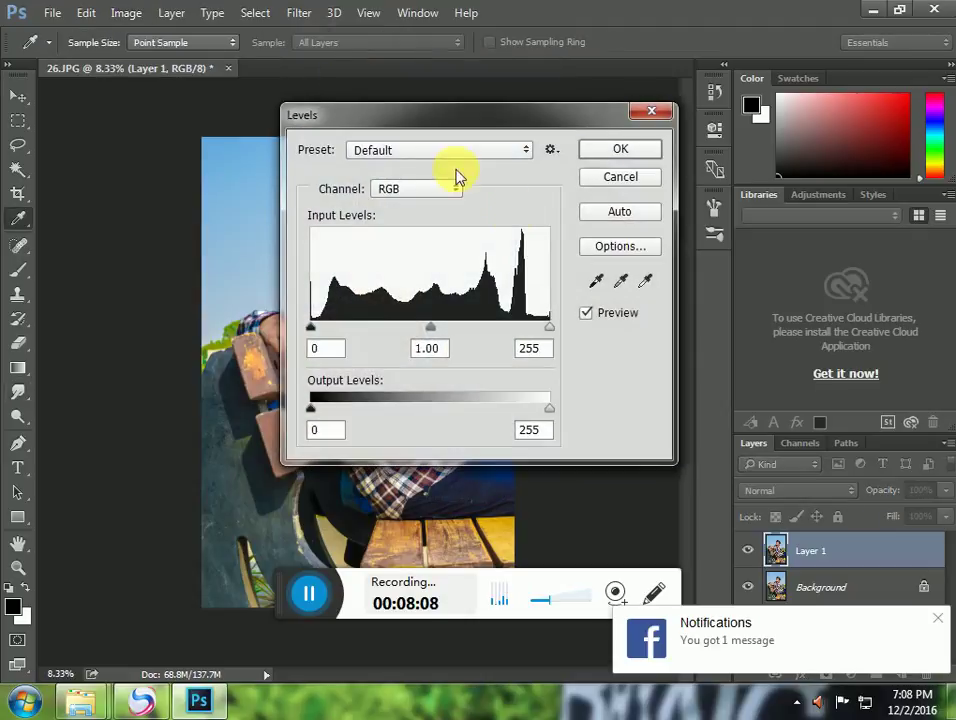
left_click_drag(450, 118, 738, 92)
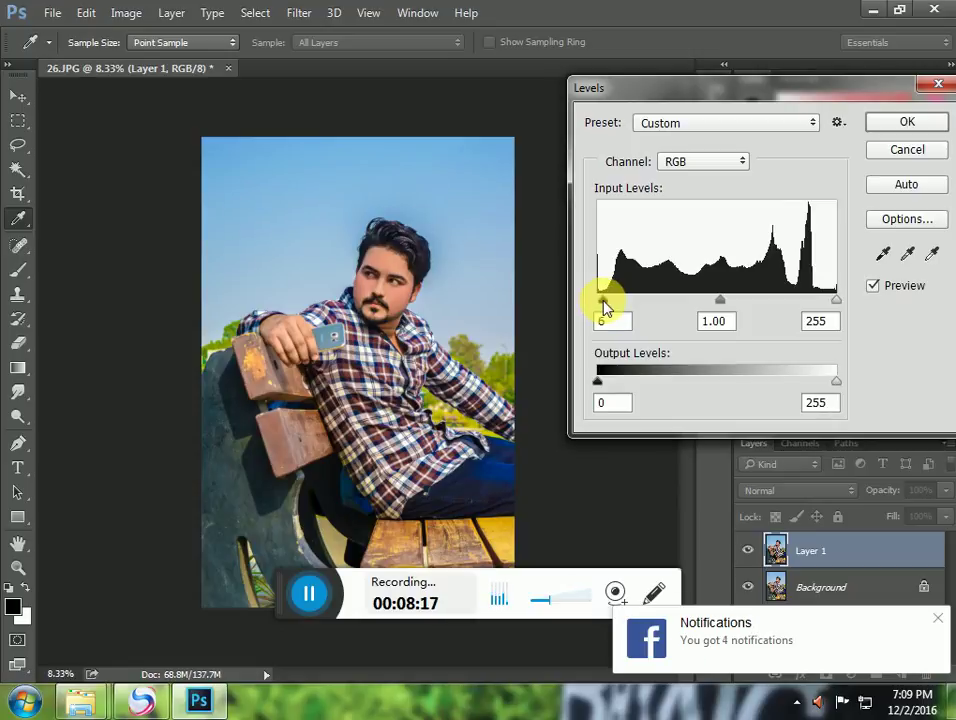
left_click(603, 301)
key("Return")
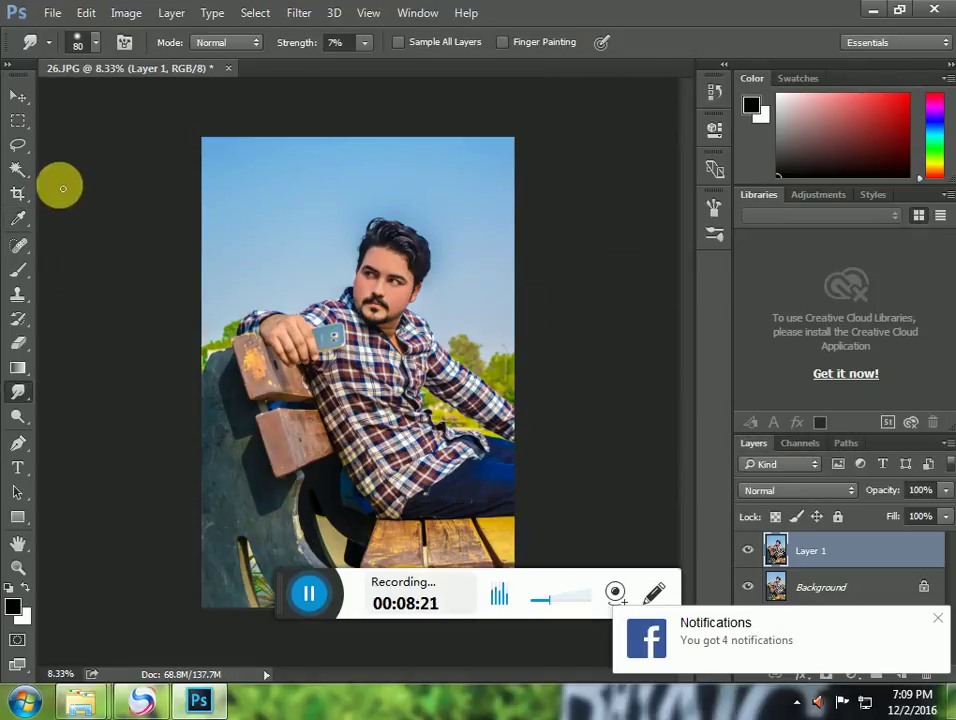
Select the whole sky behind the man, down to the treetops, with the Magic Wand at tolerance 50
left_click(17, 170)
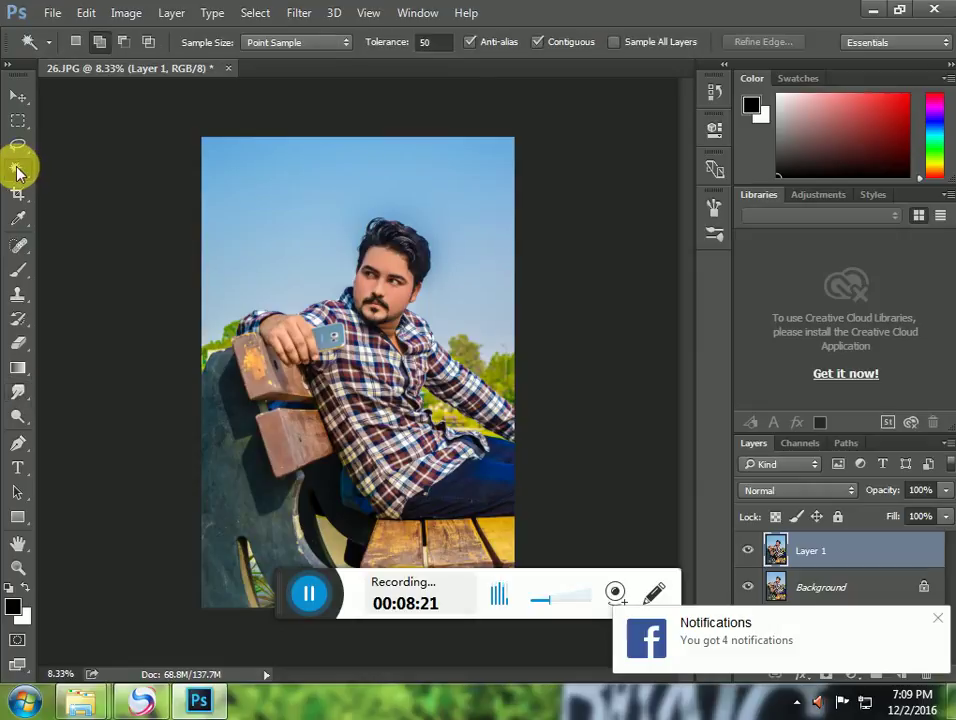
left_click(333, 204)
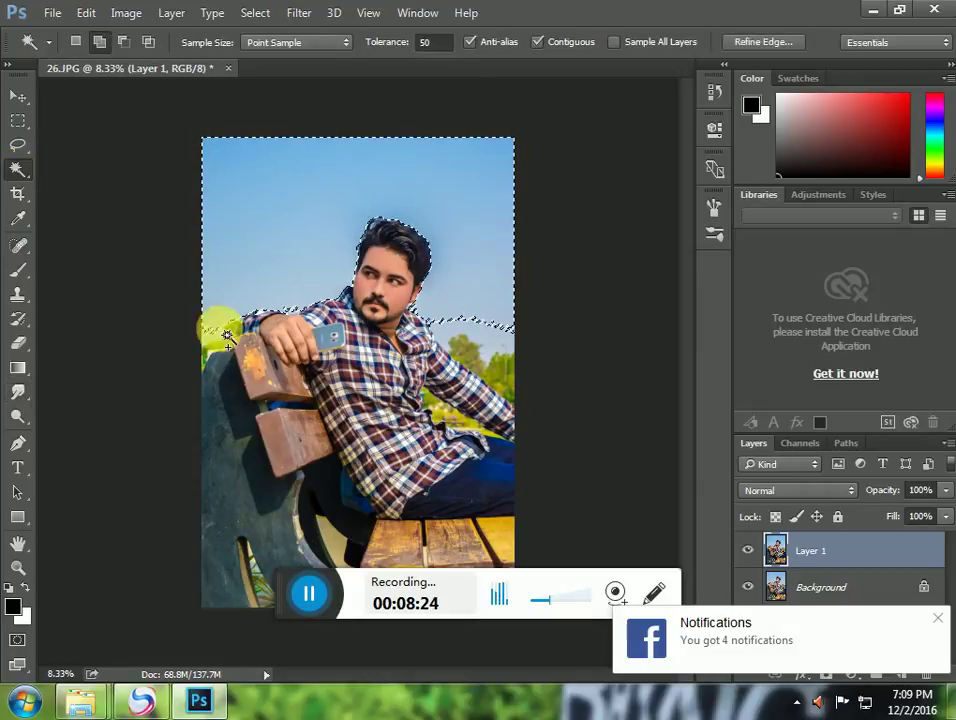
left_click(481, 297, "shift")
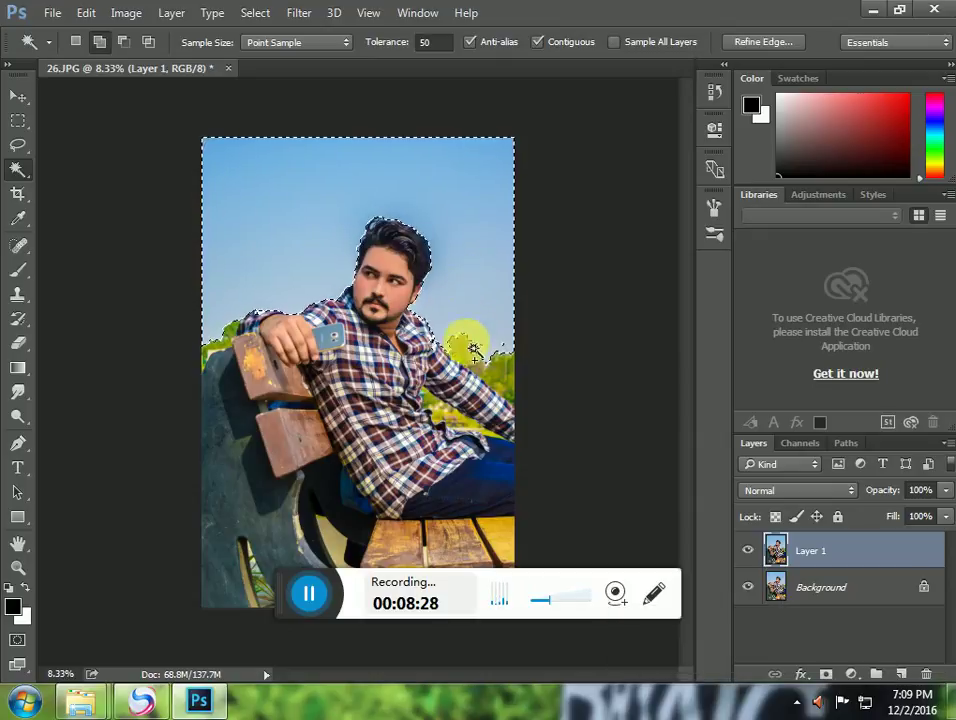
Subtract the shirt's shoulder and upper sleeve areas from the sky selection with the Lasso tool, following the shirt's edge
scroll(587, 395, "up", 5)
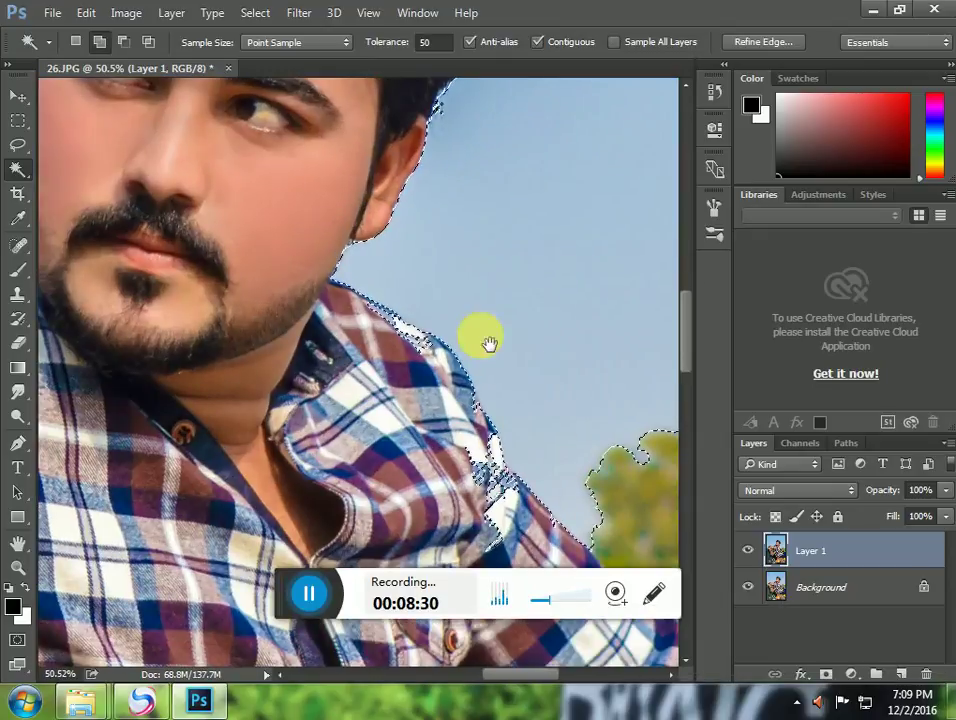
mouse_move(487, 335)
left_mouse_down()
mouse_move(410, 275)
mouse_move(450, 262)
left_mouse_up()
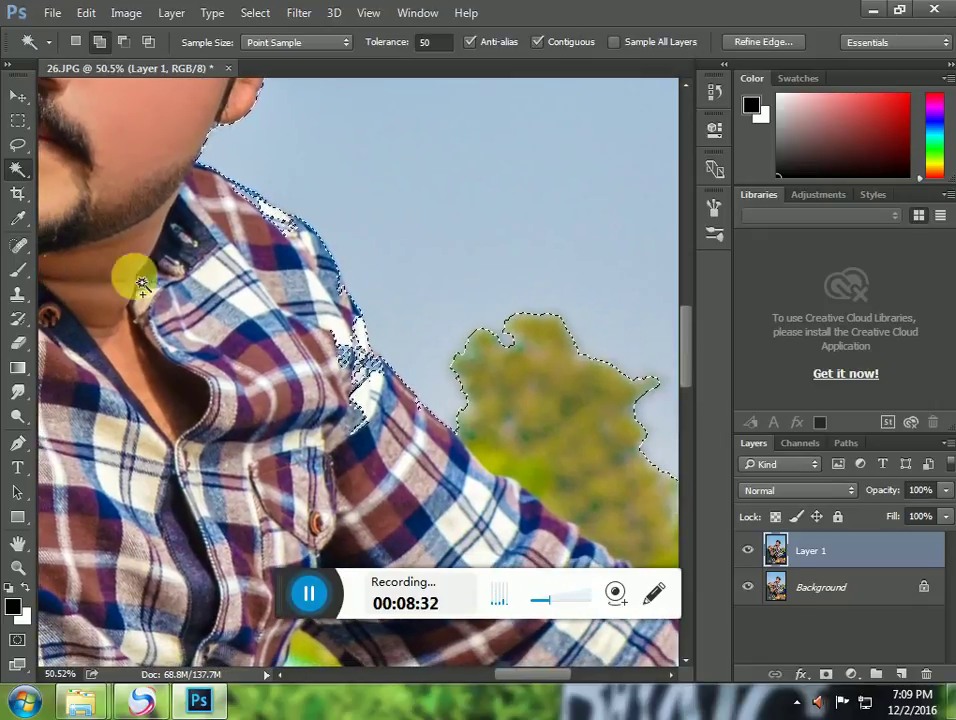
key("l")
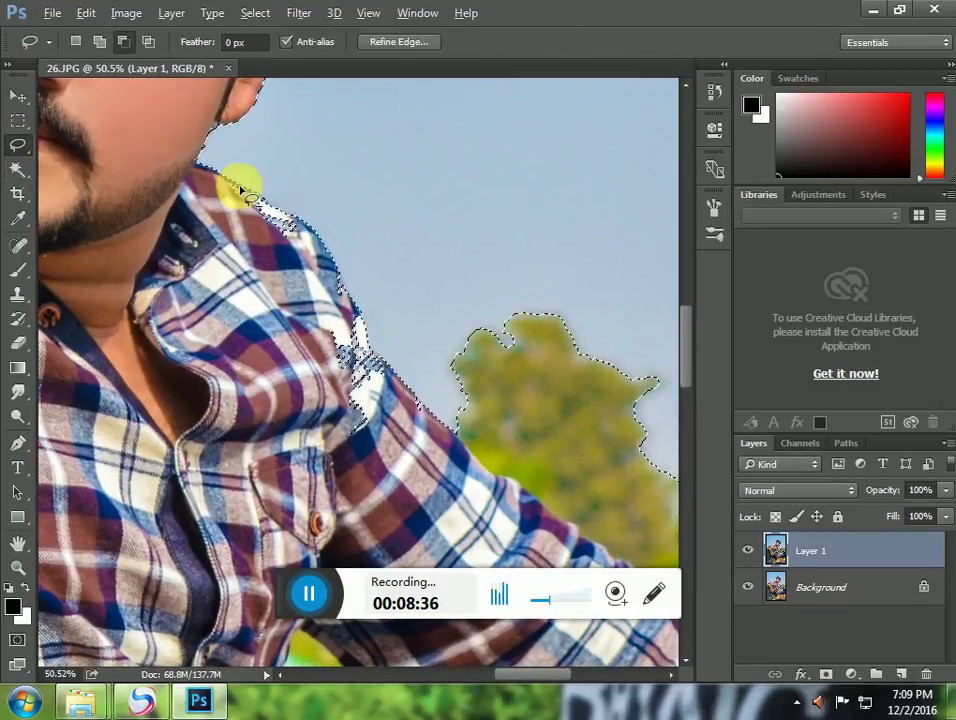
key("alt")
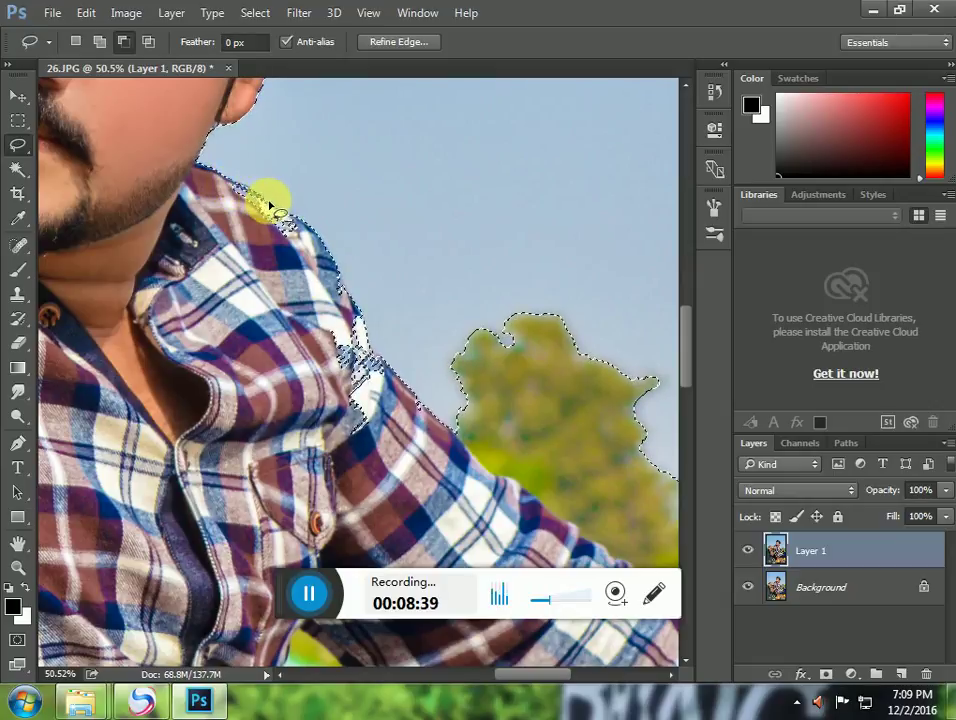
mouse_move(310, 258)
left_mouse_down()
mouse_move(186, 160)
mouse_move(337, 257)
mouse_move(331, 266)
mouse_move(323, 251)
mouse_move(352, 292)
left_mouse_up()
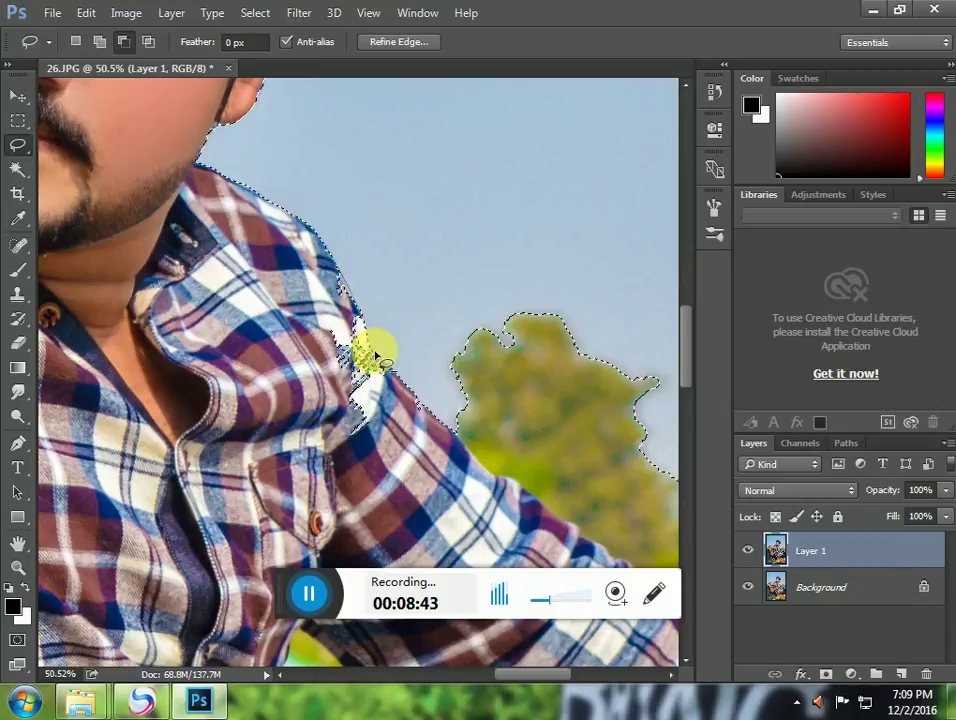
scroll(418, 282, "down", 3)
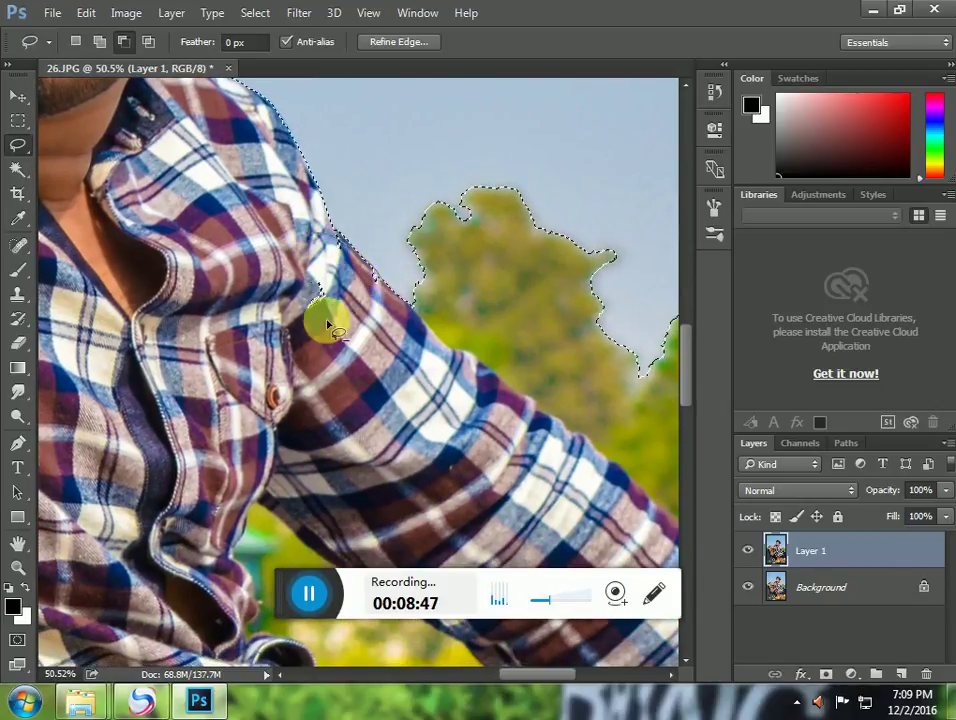
scroll(442, 220, "down", 1)
mouse_move(312, 255)
left_mouse_down()
mouse_move(198, 246)
mouse_move(275, 207)
left_mouse_up()
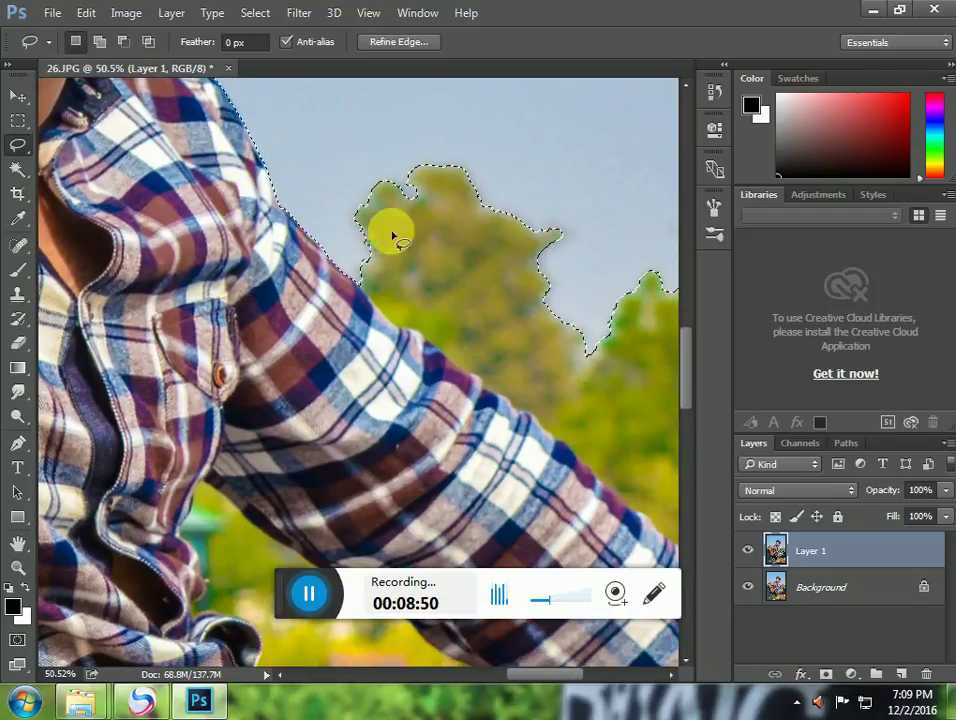
key("ctrl+d")
key("ctrl+minus")
key("ctrl+minus")
key("ctrl+shift+d")
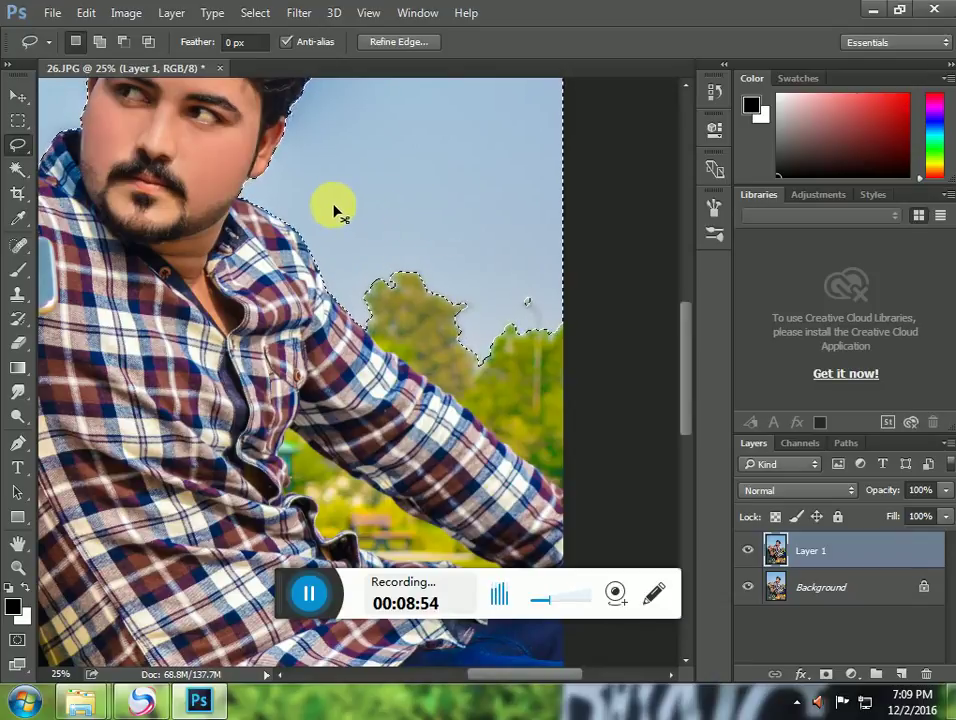
key("ctrl+minus")
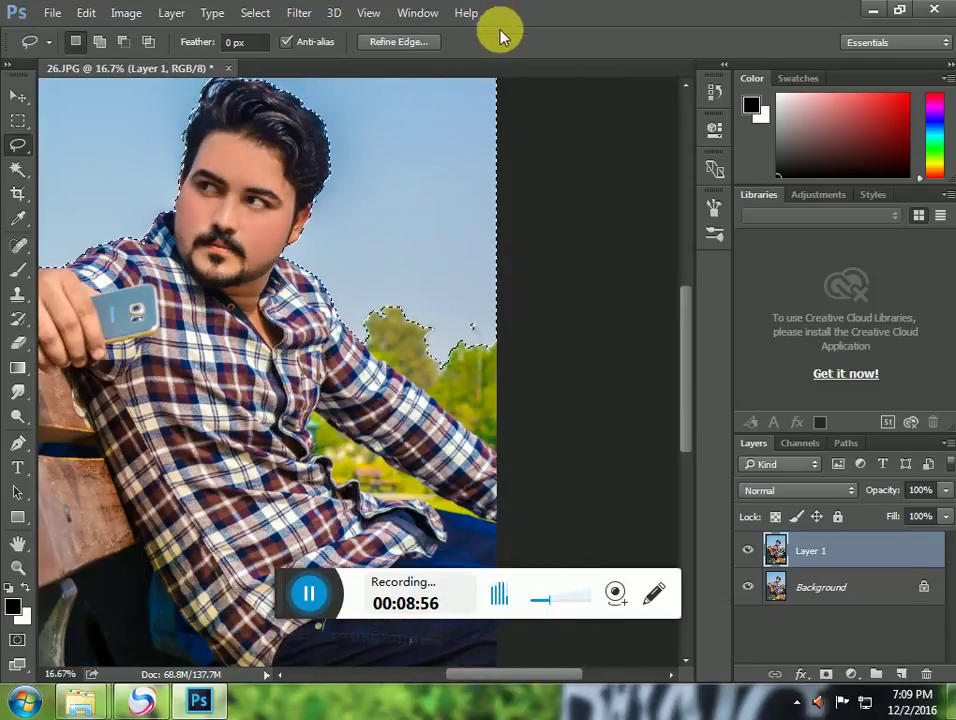
Subtract the patch of the shirt cuff above the hand from the sky selection with the Lasso tool
key("ctrl+minus")
key("ctrl+minus")
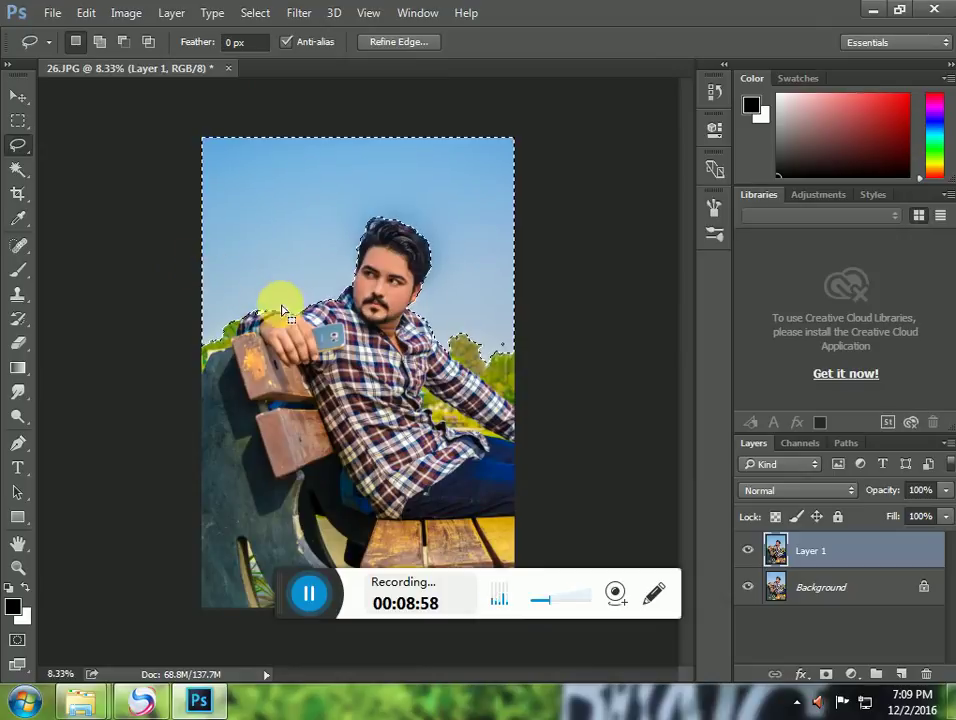
scroll(282, 311, "up", 5)
scroll(385, 370, "down", 1)
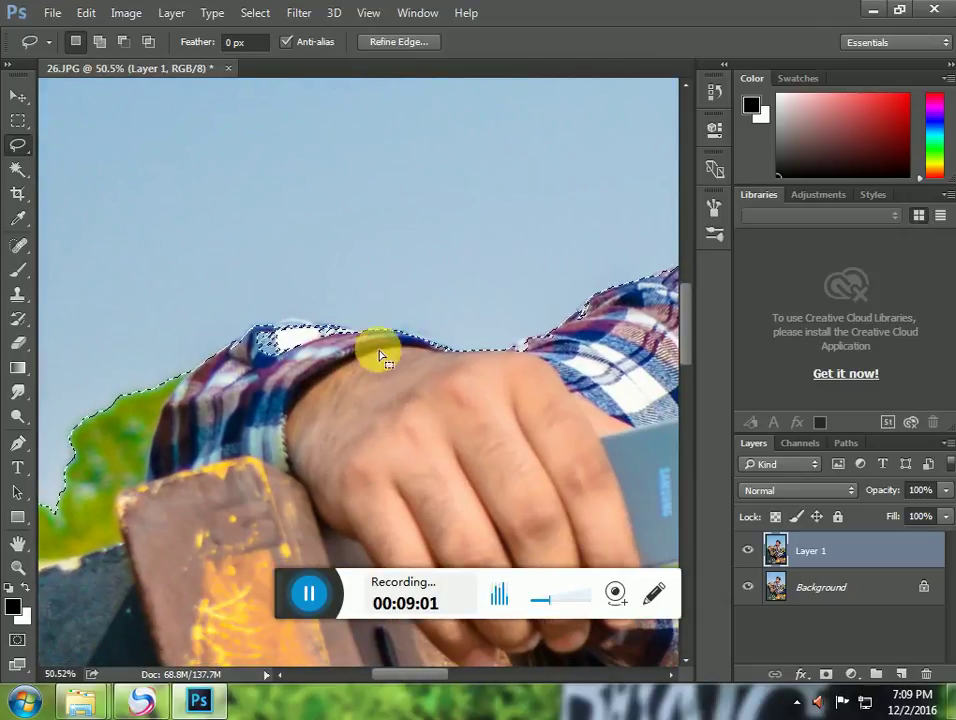
mouse_move(380, 355)
left_mouse_down()
mouse_move(348, 334)
mouse_move(281, 325)
mouse_move(236, 352)
mouse_move(309, 422)
mouse_move(405, 395)
left_mouse_up()
key("ctrl+0")
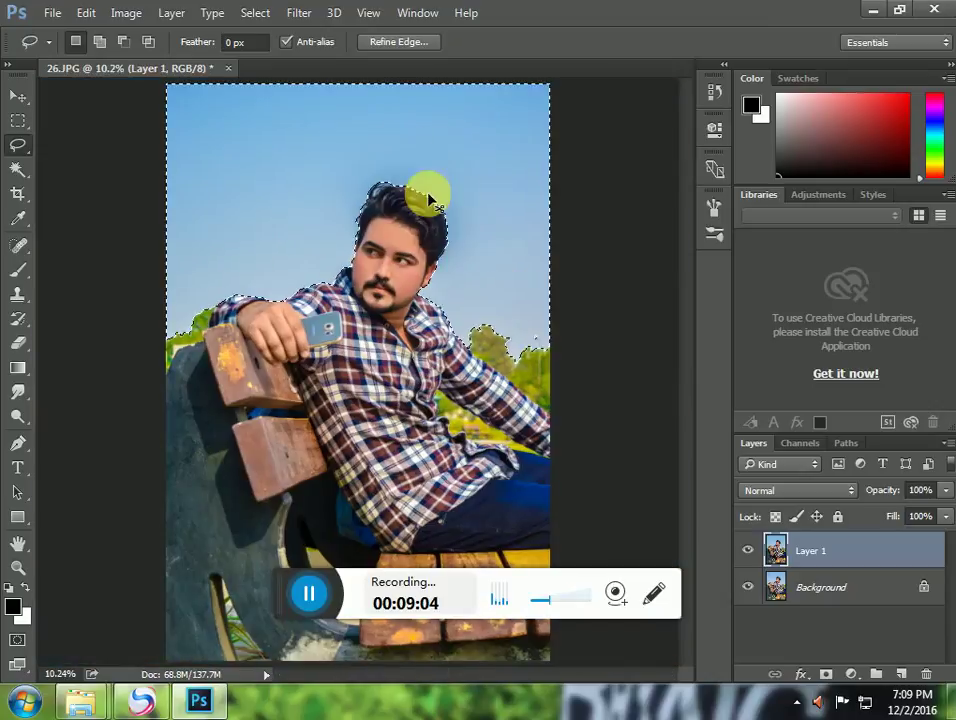
Invert the selection to the man and foreground, then refine its hair edge with a 5.5 px radius and a 250 px refine brush
left_click(397, 43)
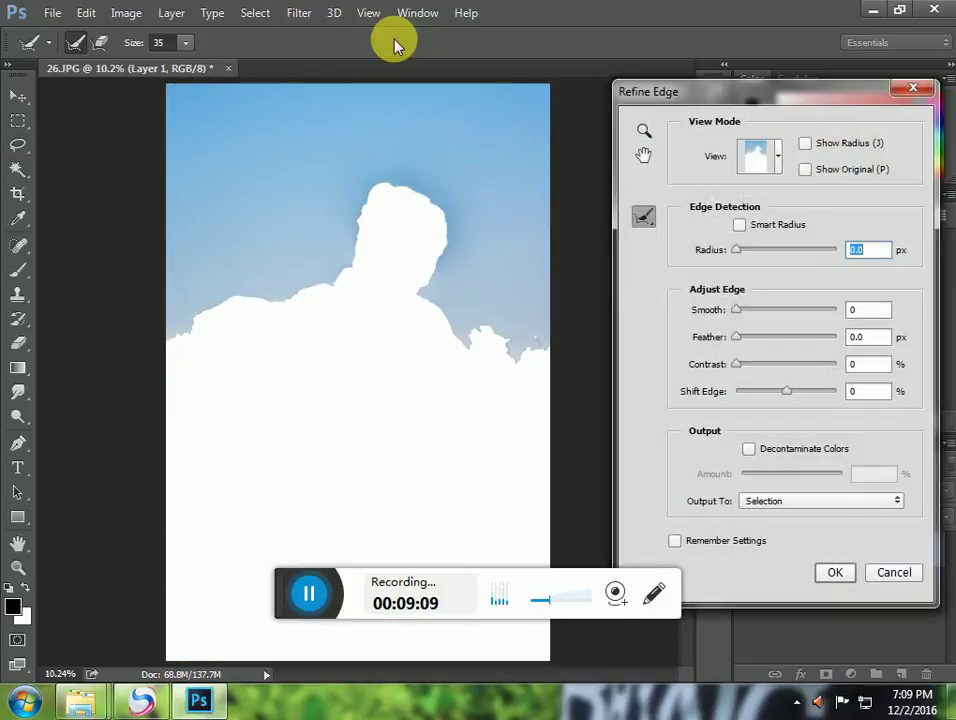
left_click(891, 573)
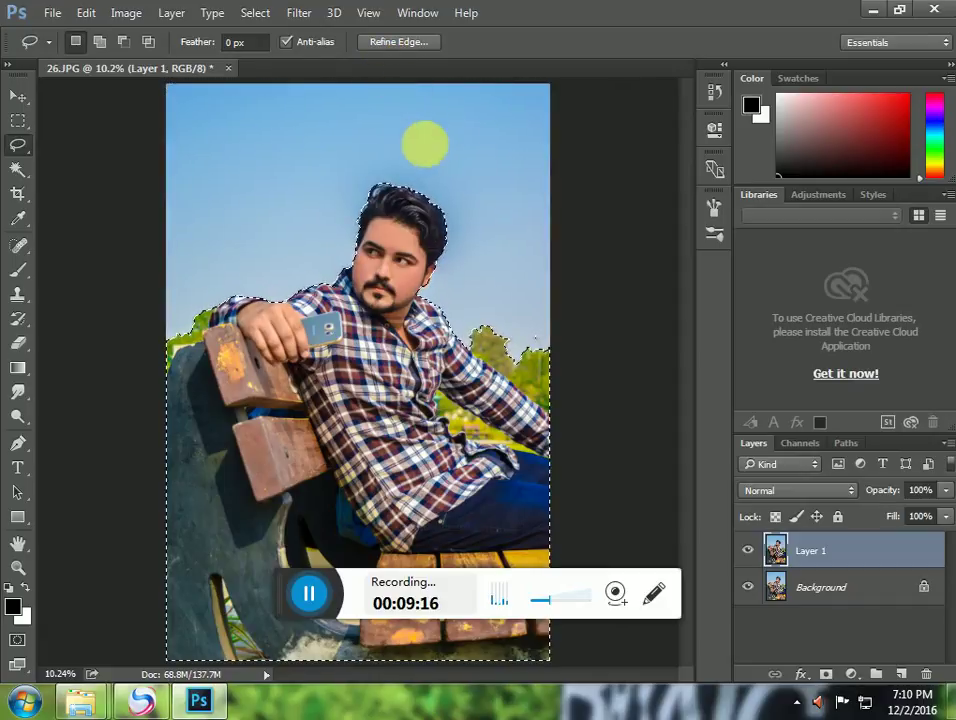
left_click(386, 43)
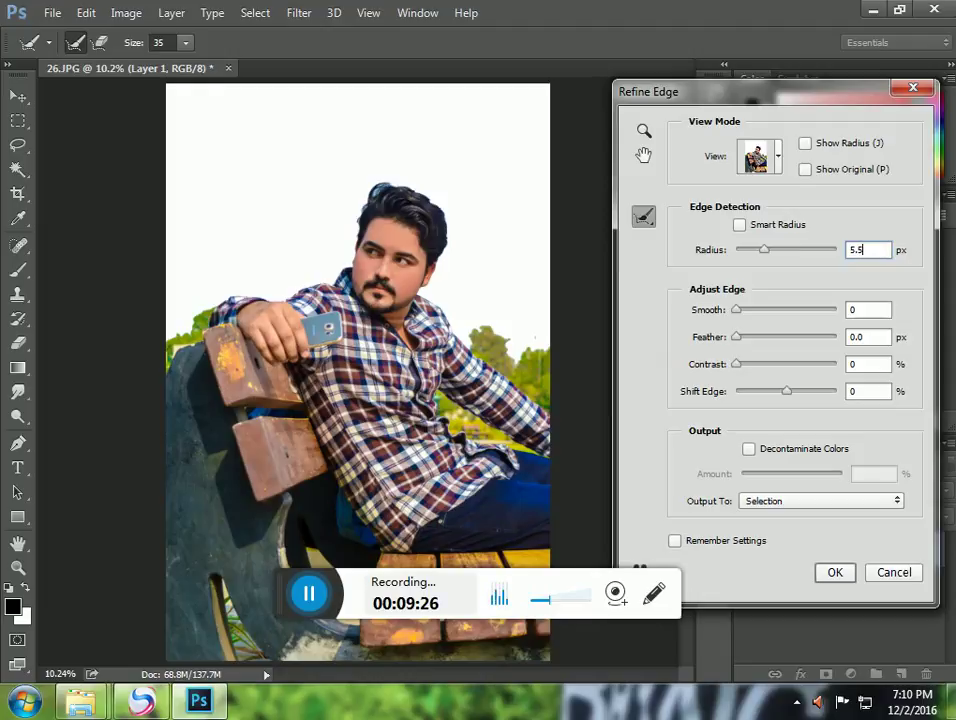
key("bracketright")
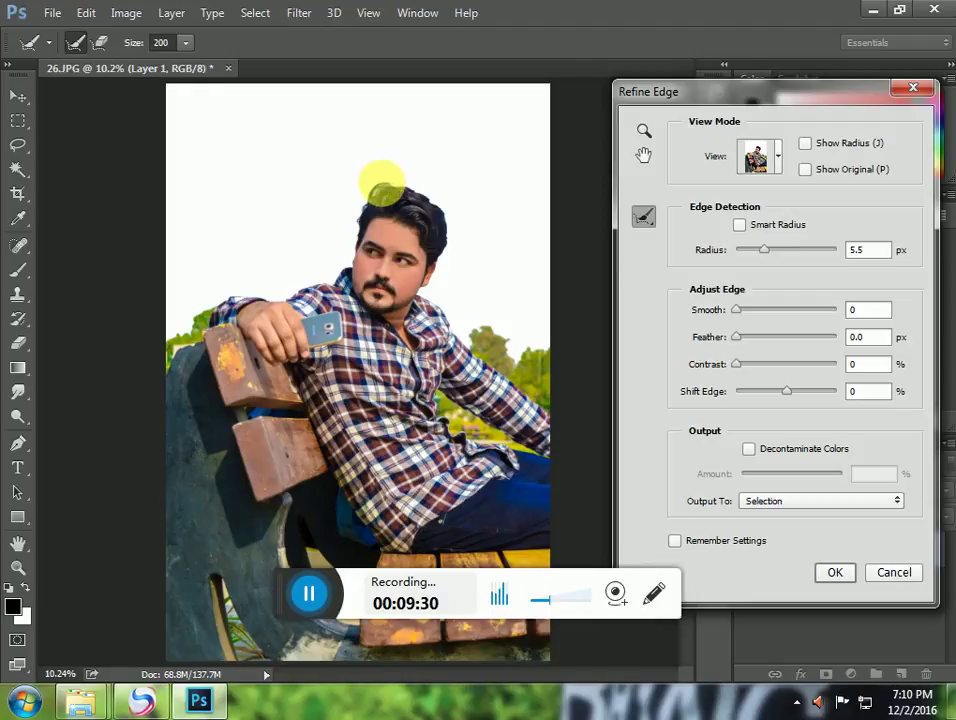
left_click_drag(378, 176, 372, 210)
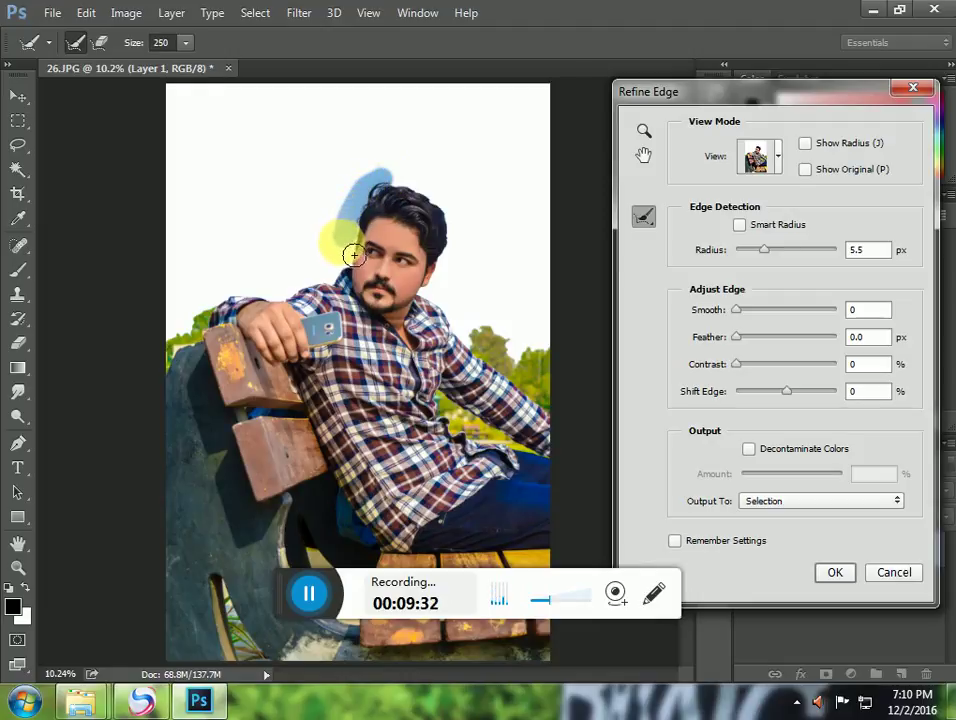
mouse_move(354, 256)
left_mouse_down()
mouse_move(400, 189)
mouse_move(468, 203)
mouse_move(403, 188)
mouse_move(459, 218)
left_mouse_up()
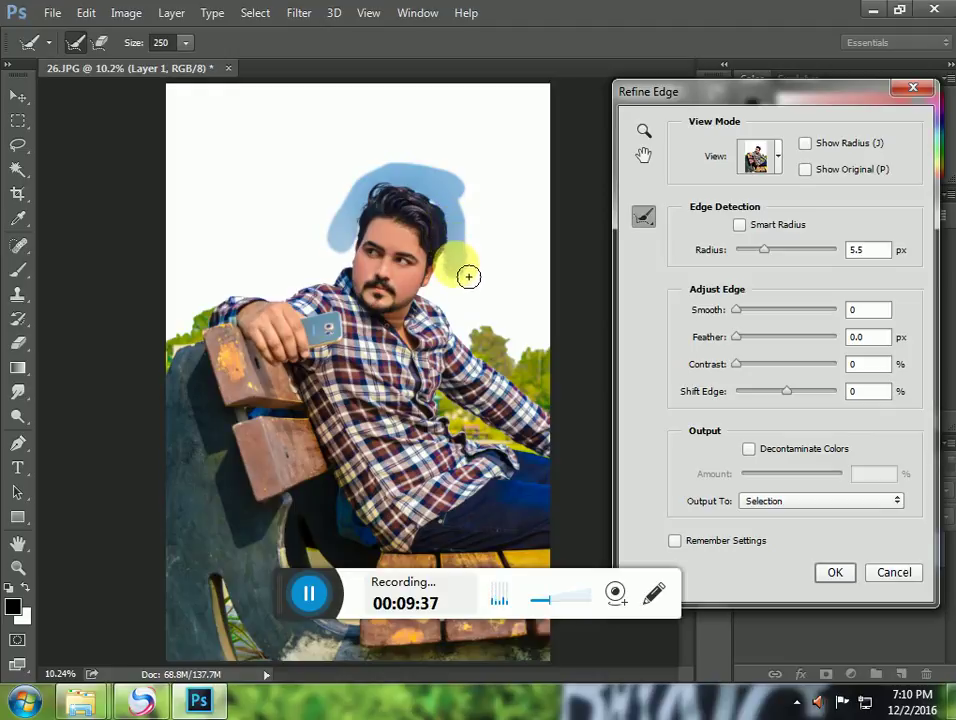
mouse_move(468, 276)
left_mouse_down()
mouse_move(444, 208)
mouse_move(459, 215)
mouse_move(477, 271)
left_mouse_up()
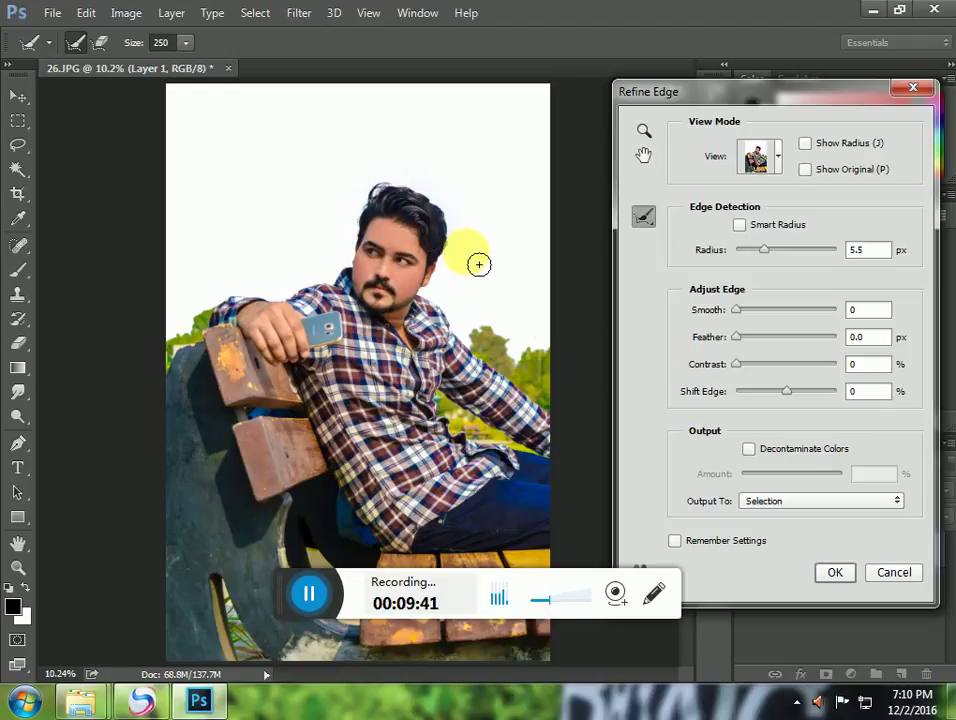
Refine the selection edge along the outstretched sleeve and shoulder with a 300 px brush, and accept the refined selection
key("ctrl+plus")
left_click_drag(529, 258, 372, 237)
key("bracketright")
key("bracketright")
key("bracketright")
key("bracketright")
key("bracketright")
mouse_move(427, 324)
left_mouse_down()
mouse_move(390, 340)
mouse_move(378, 313)
mouse_move(357, 301)
mouse_move(357, 337)
mouse_move(379, 312)
mouse_move(410, 306)
mouse_move(188, 295)
mouse_move(175, 272)
mouse_move(432, 255)
mouse_move(214, 235)
mouse_move(200, 248)
mouse_move(459, 247)
left_mouse_up()
key("bracketleft")
mouse_move(240, 270)
left_mouse_down()
mouse_move(252, 284)
mouse_move(220, 322)
mouse_move(284, 262)
mouse_move(320, 252)
mouse_move(271, 259)
mouse_move(445, 303)
left_mouse_up()
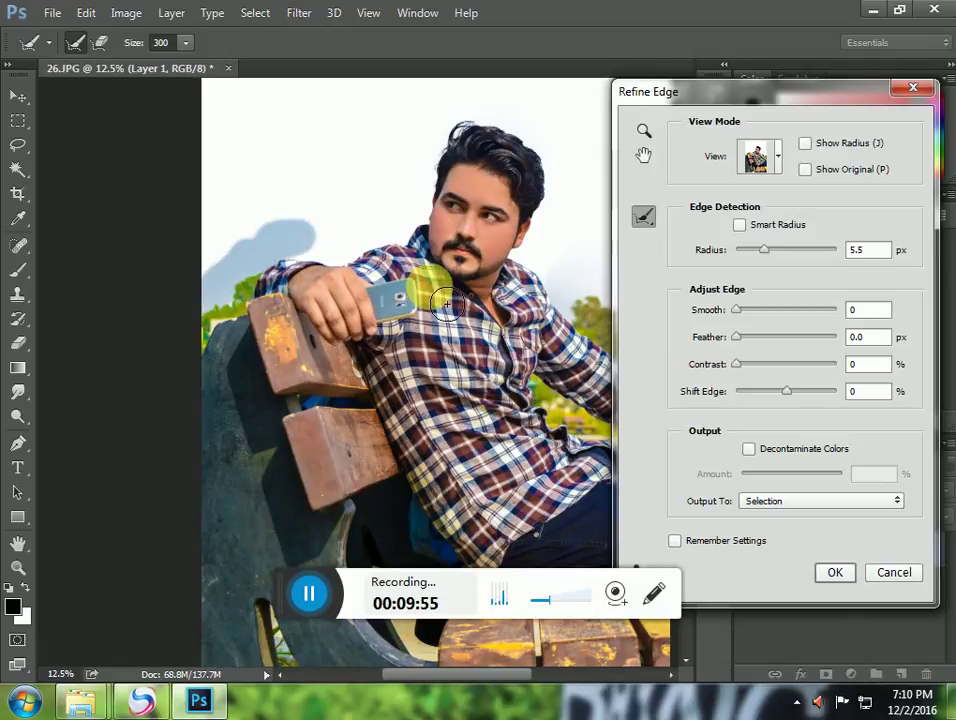
key("ctrl+minus")
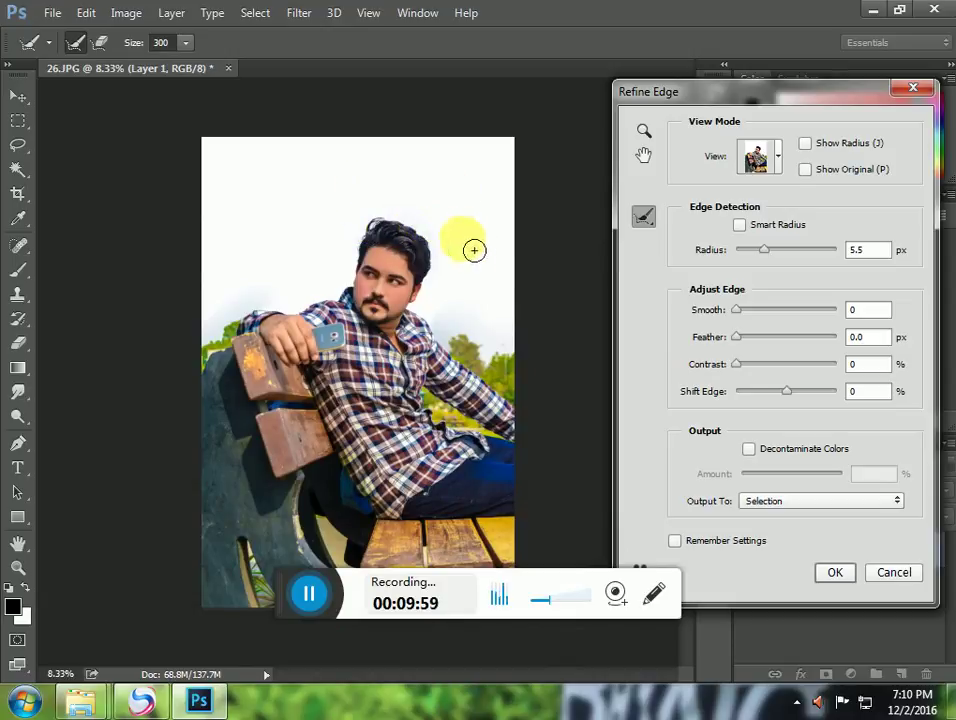
left_click_drag(362, 200, 657, 321)
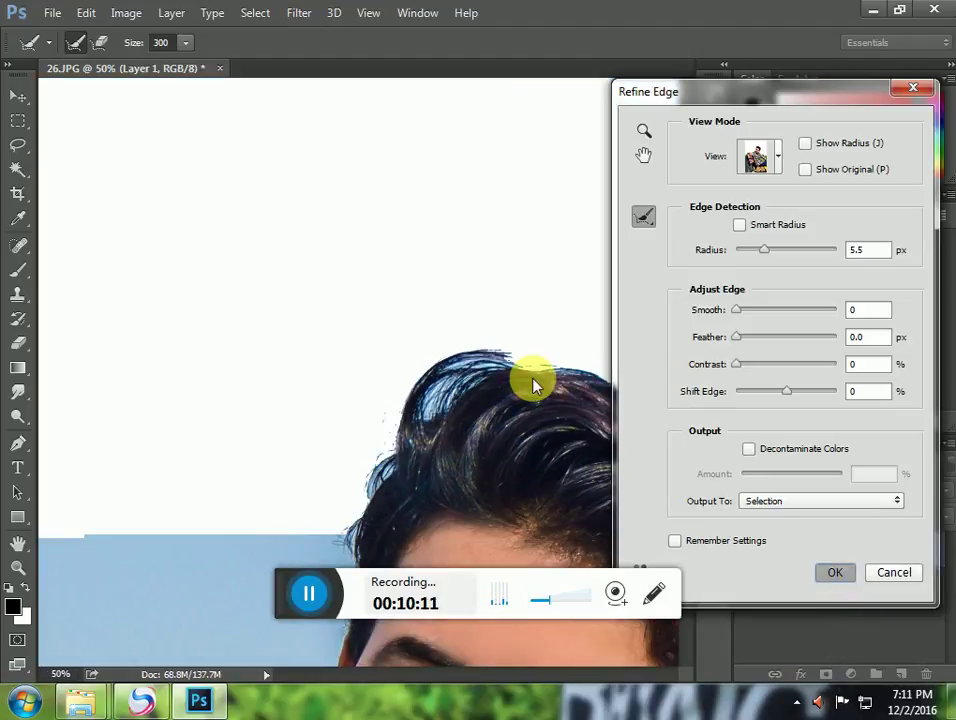
key("Return")
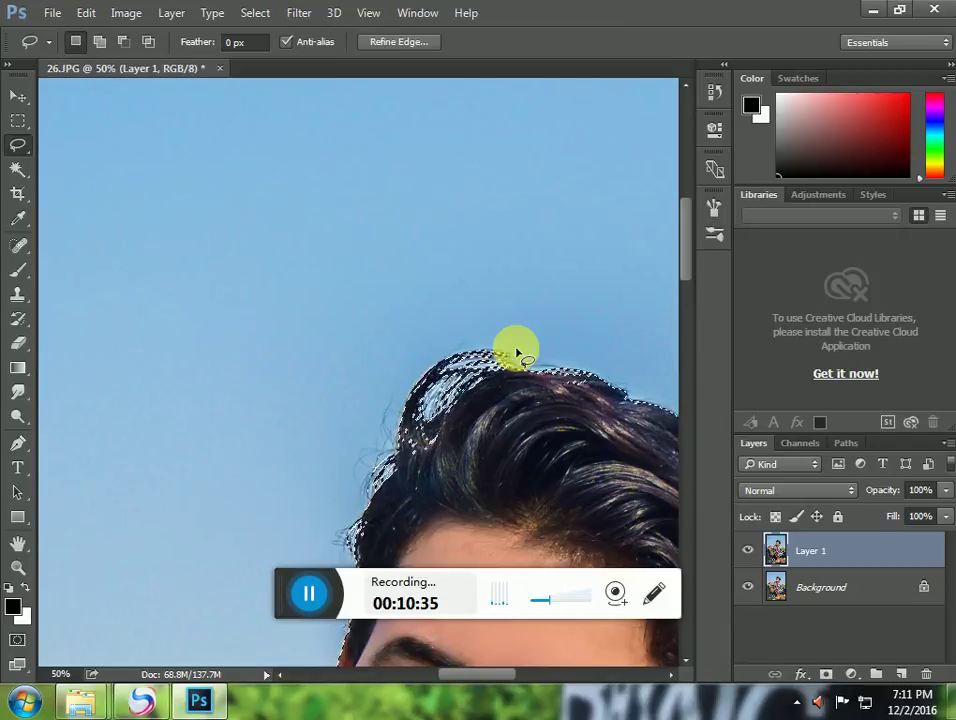
Copy the selected man and foreground from Layer 1 to a new layer
key("ctrl+0")
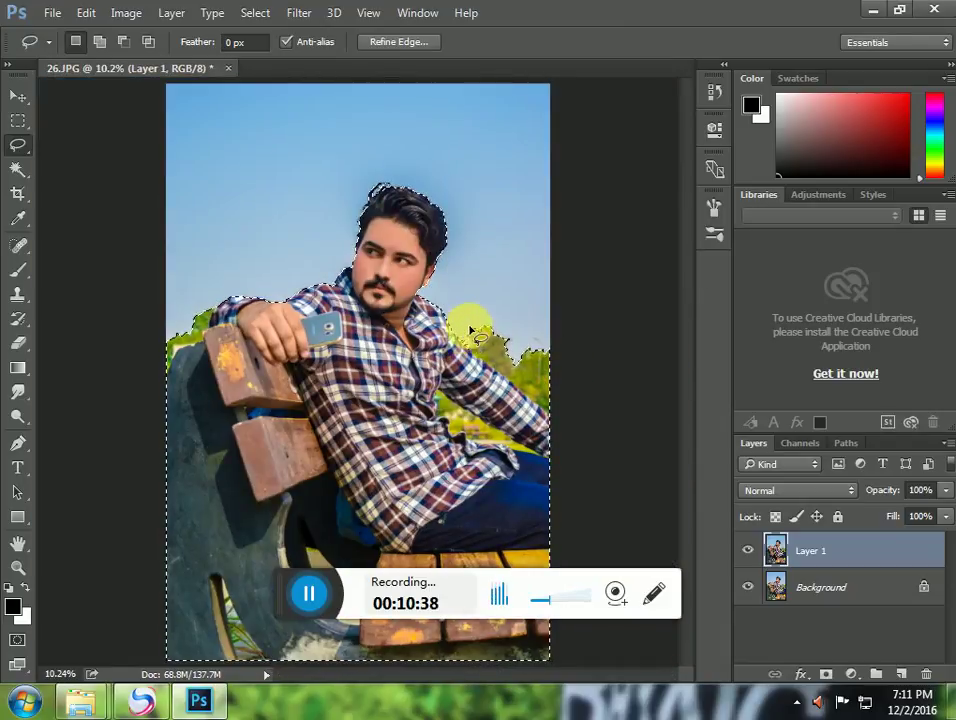
key("ctrl+shift+alt+n")
key("ctrl+d")
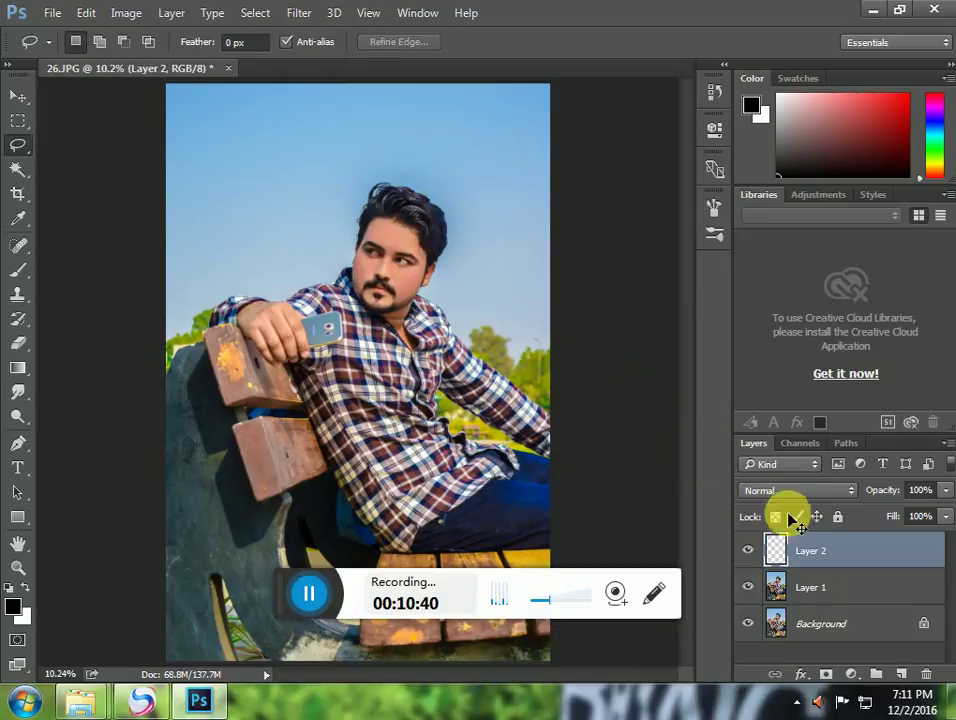
key("ctrl+shift+alt+e")
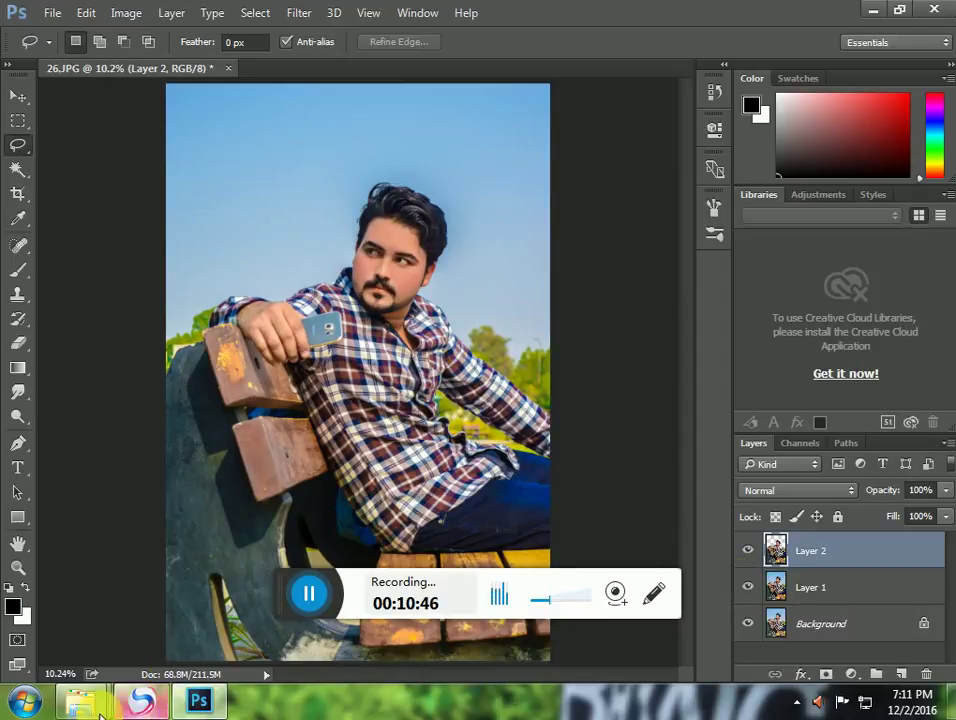
Switch to the file explorer and open the 2016 wallpapers' Blue folder inside A.N Studio > Walpepar on Photos Std Data (J:)
mouse_move(87, 714)
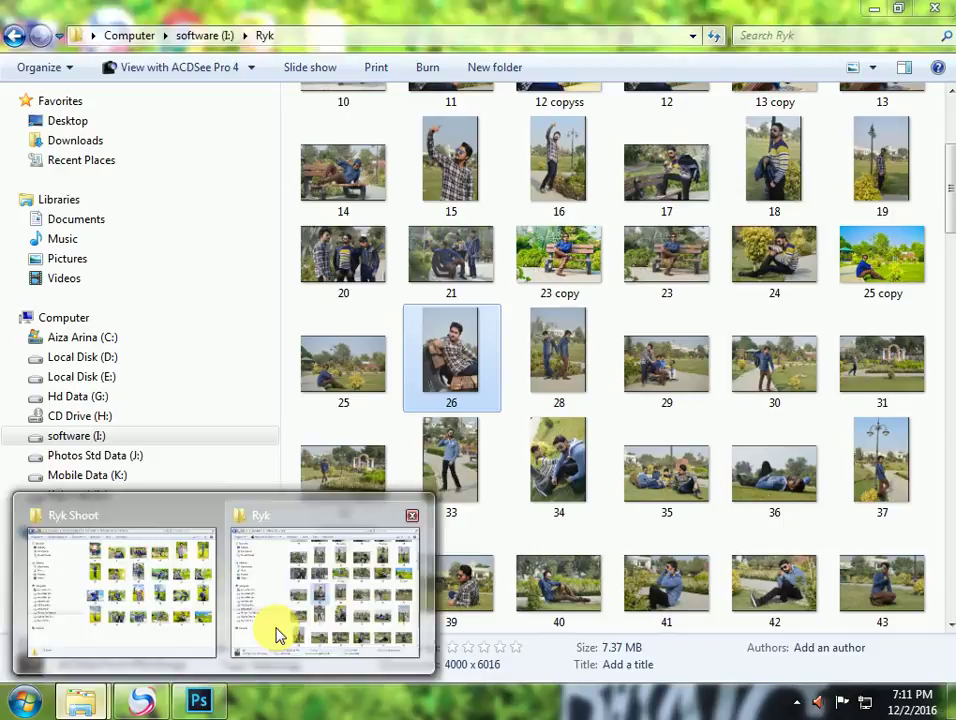
left_click(277, 634)
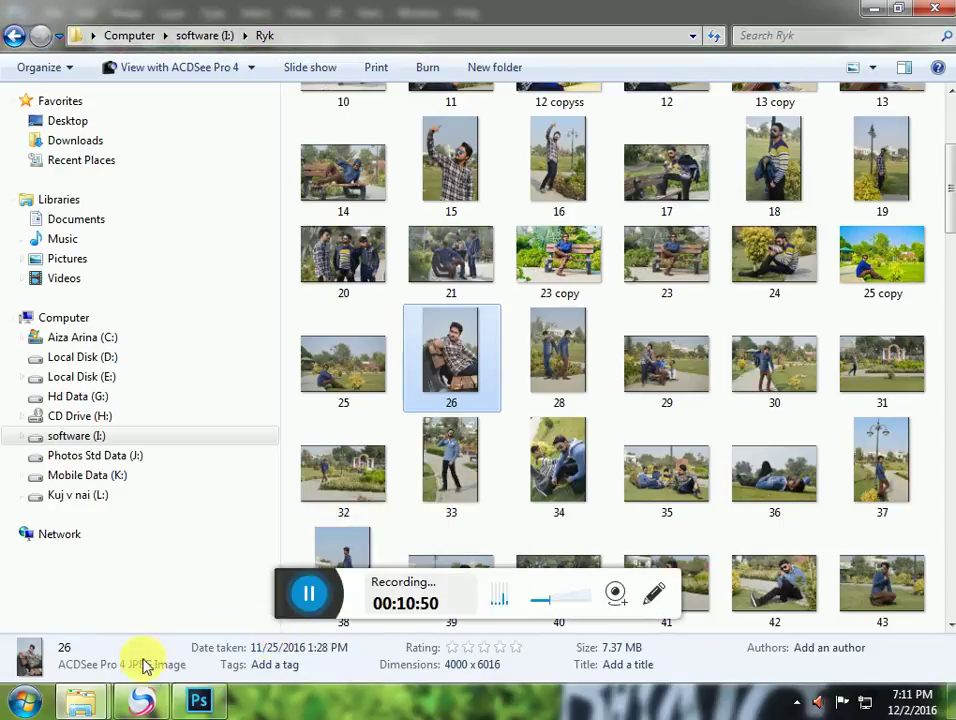
left_click(117, 458)
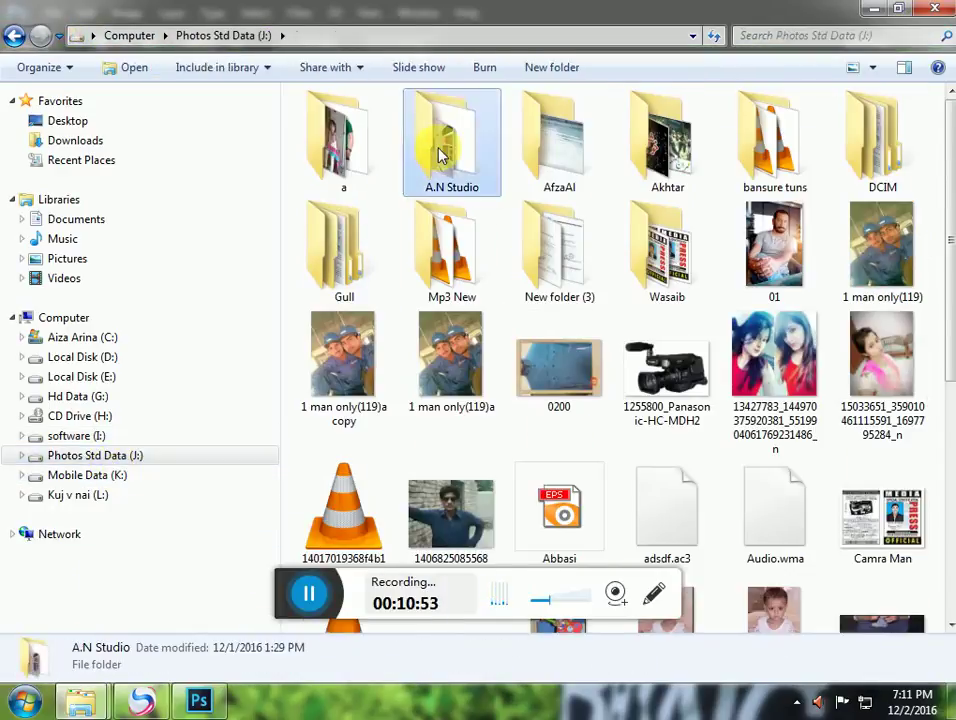
double_click(442, 145)
double_click(378, 497)
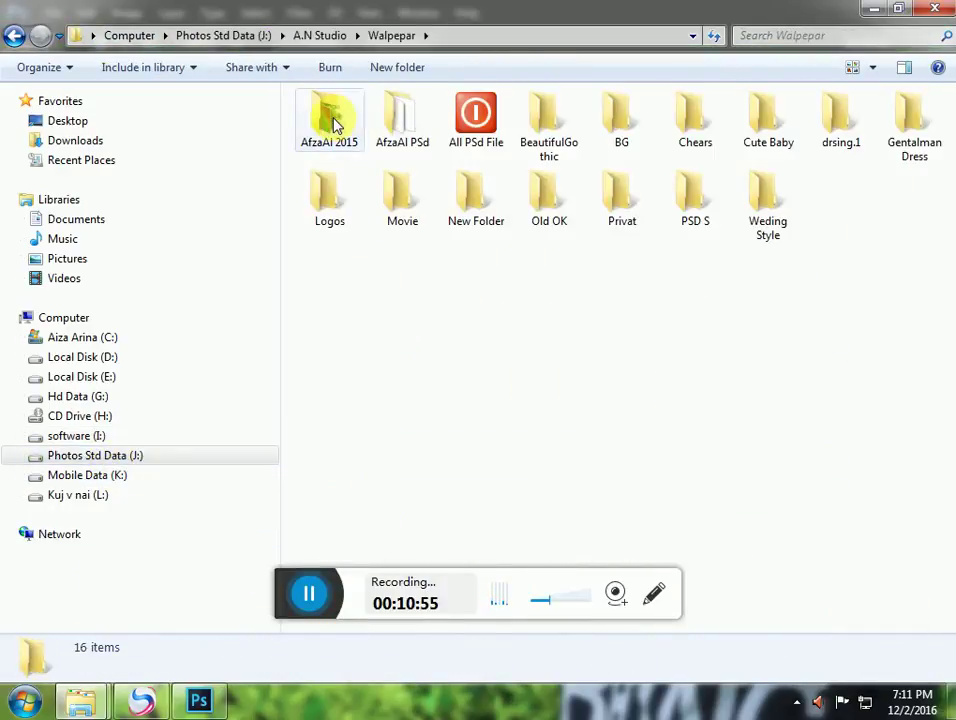
double_click(331, 118)
double_click(363, 146)
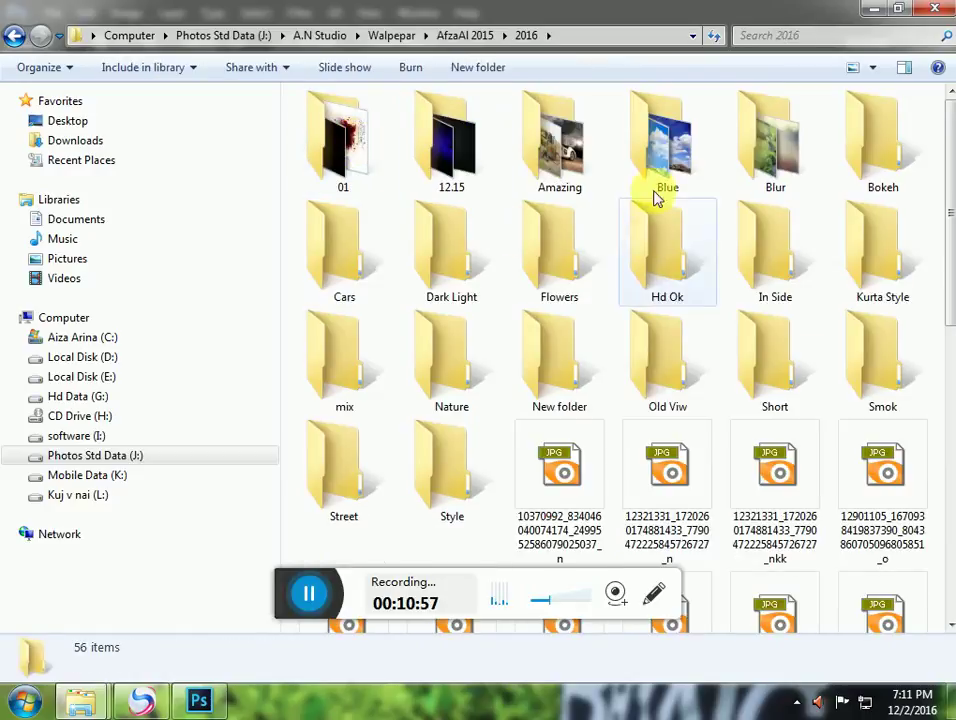
double_click(657, 180)
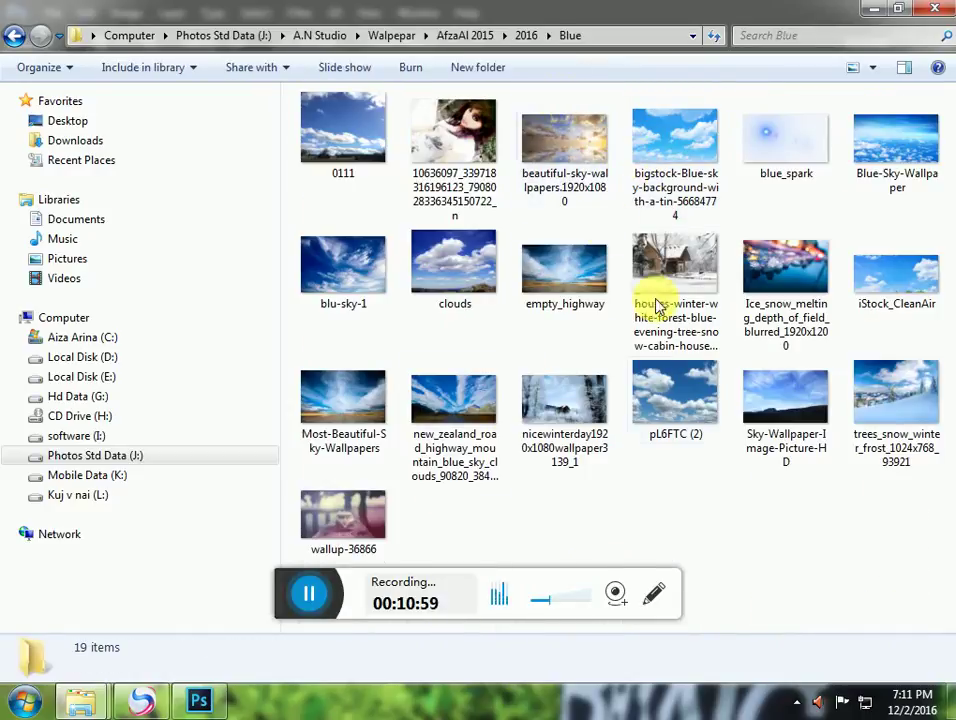
left_click(669, 421)
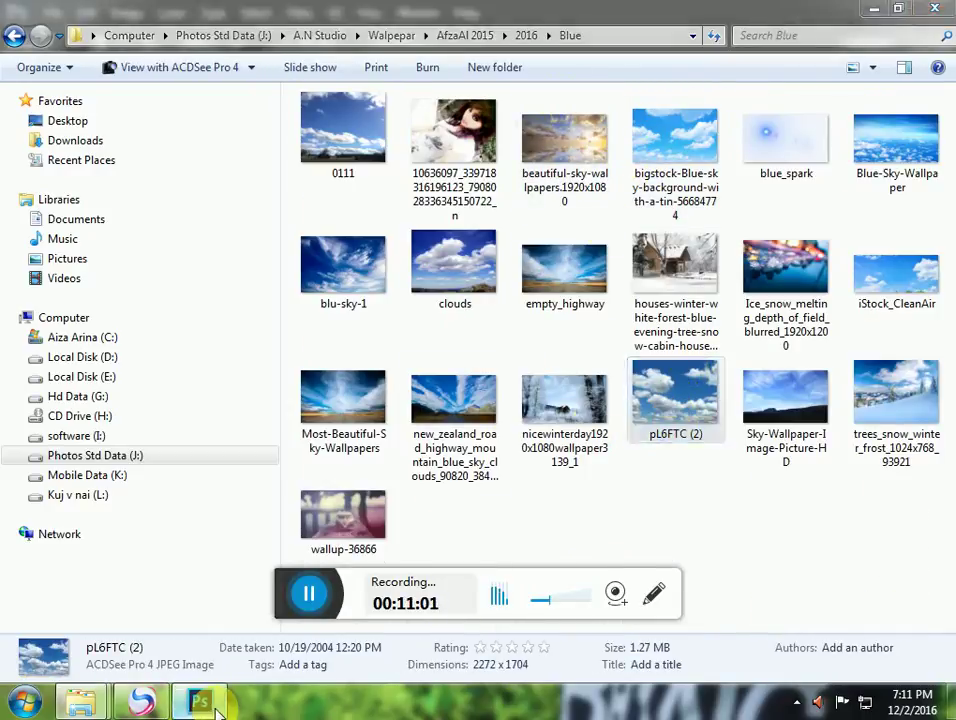
left_click(198, 702)
mouse_move(72, 704)
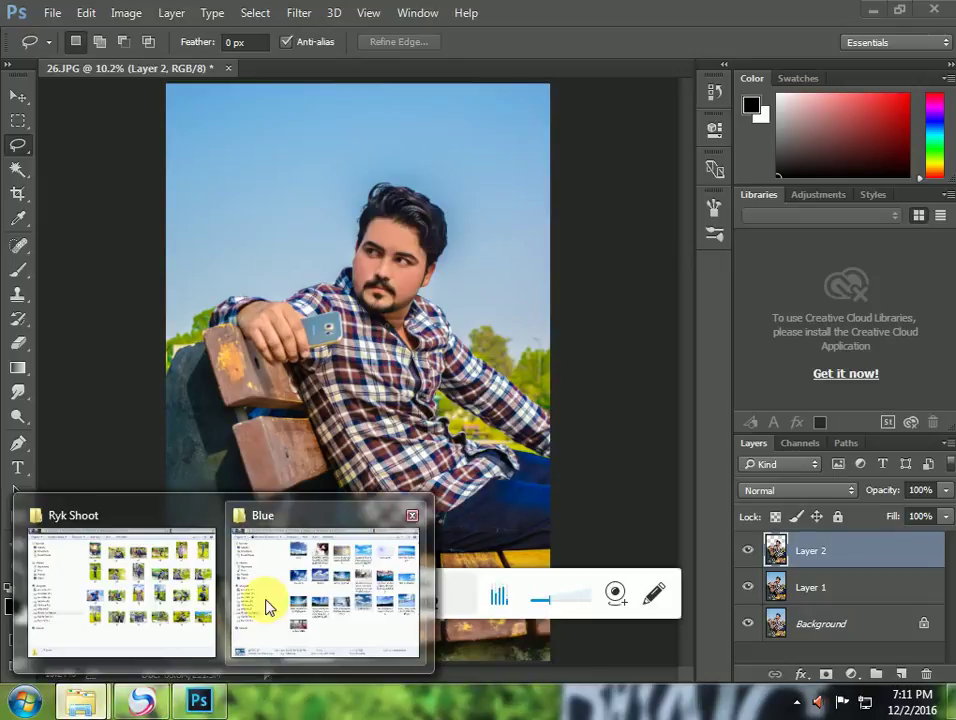
left_click(265, 606)
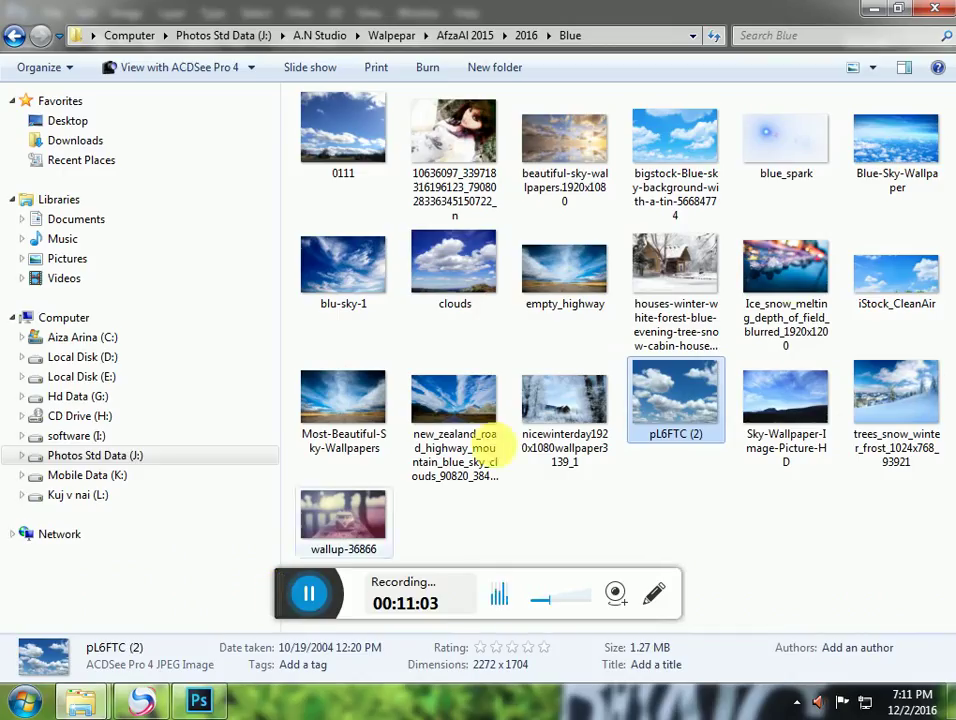
left_click(910, 293)
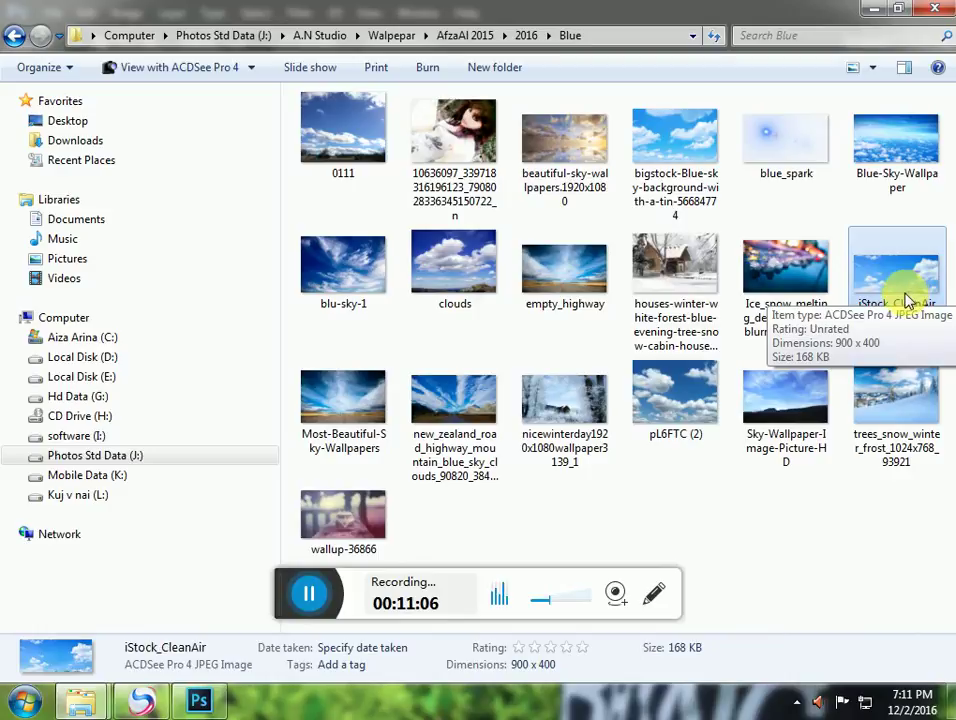
left_click(484, 270)
Place the 0111 cloudy sky image into photo 26 in Photoshop, align it over the sky at full width and stretch its lower edge downward
left_click(340, 168)
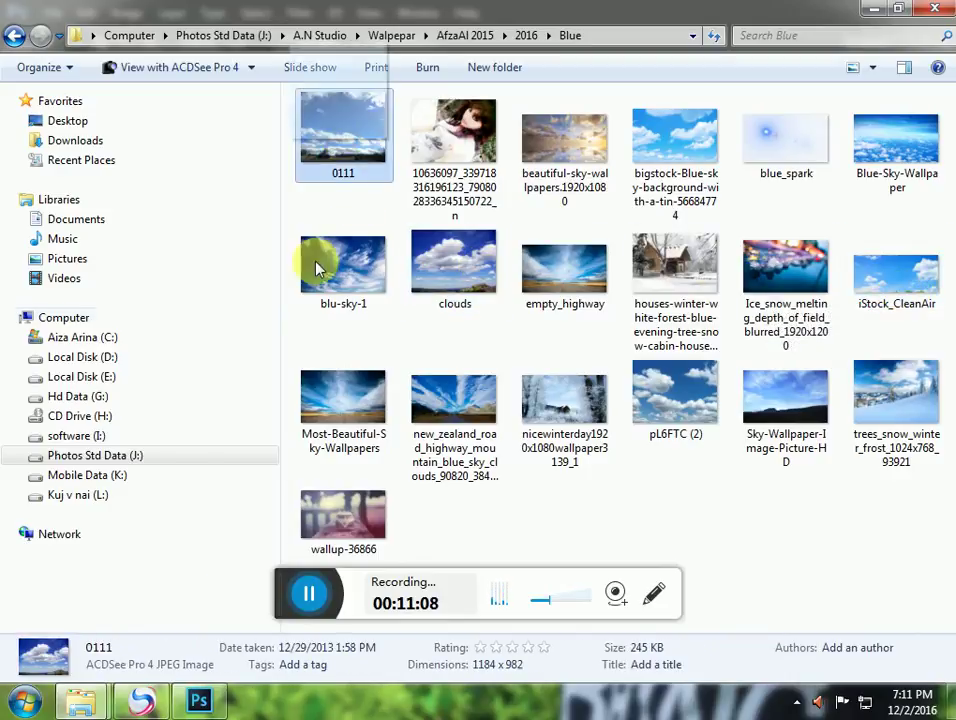
left_click_drag(318, 268, 482, 185)
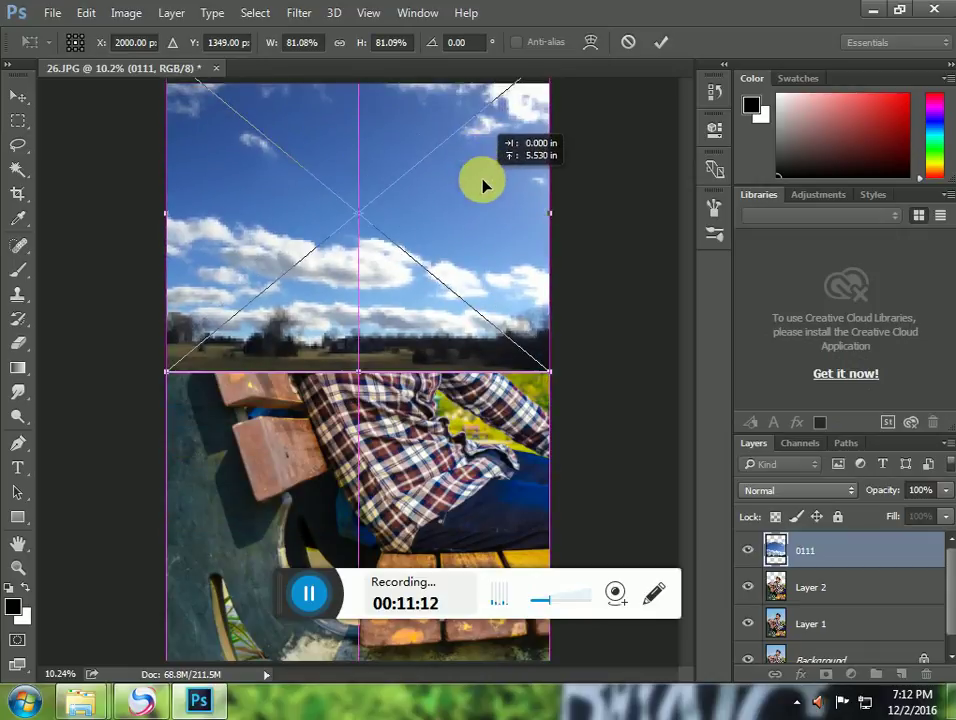
left_click_drag(360, 372, 373, 414)
key("Return")
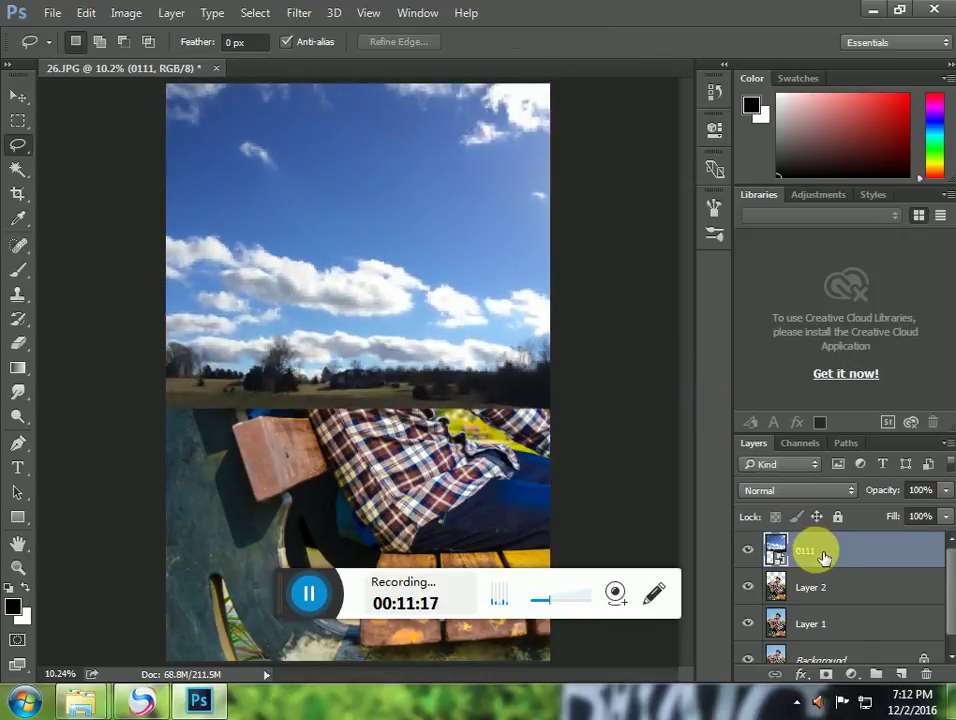
Rasterize the 0111 sky layer and move Layer 2 with the man above it
right_click(823, 557)
left_click(535, 420)
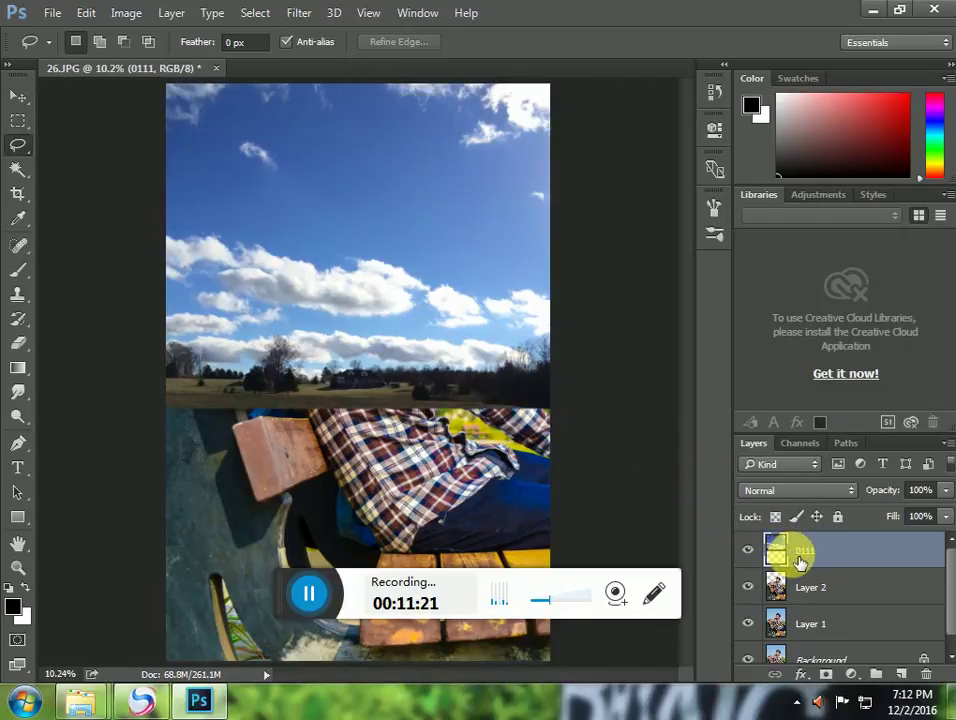
left_click(818, 590)
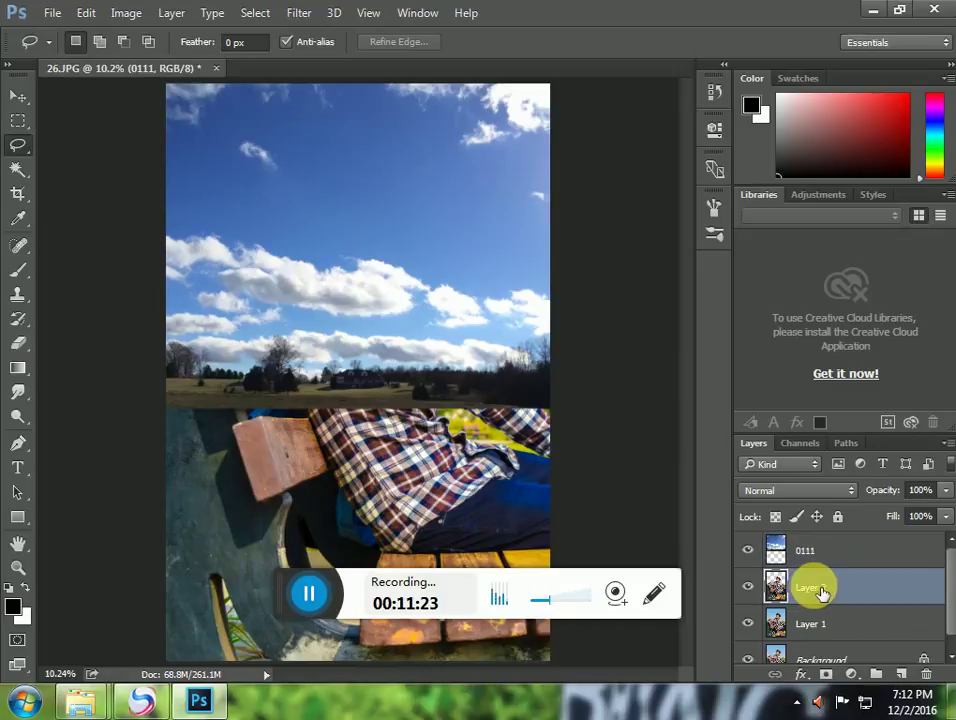
left_click_drag(820, 592, 817, 544)
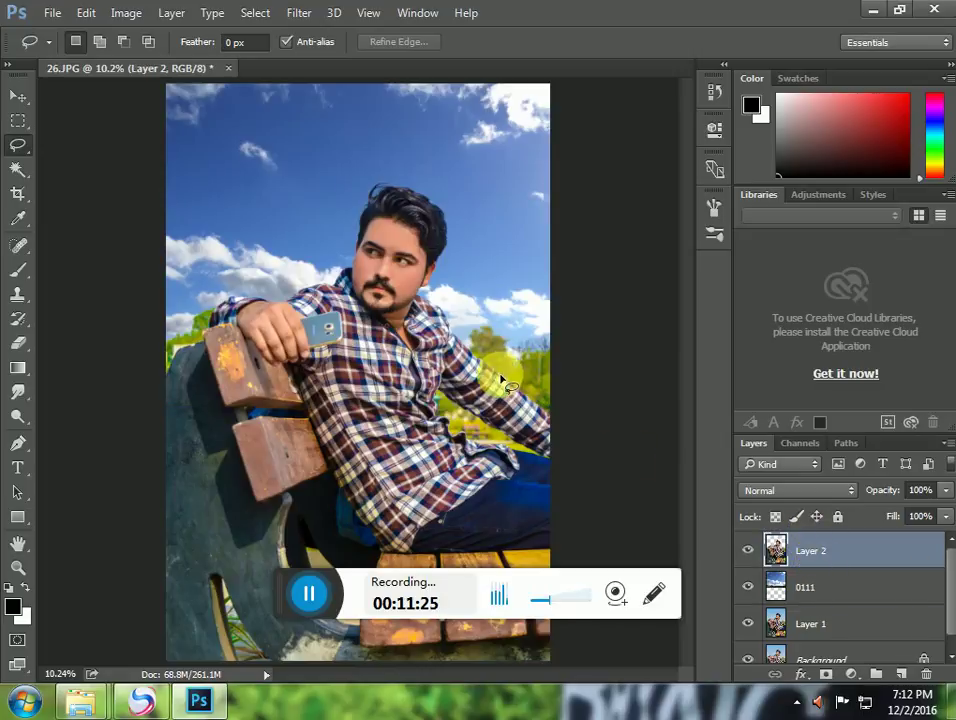
scroll(495, 370, "down", 1)
scroll(470, 365, "up", 1)
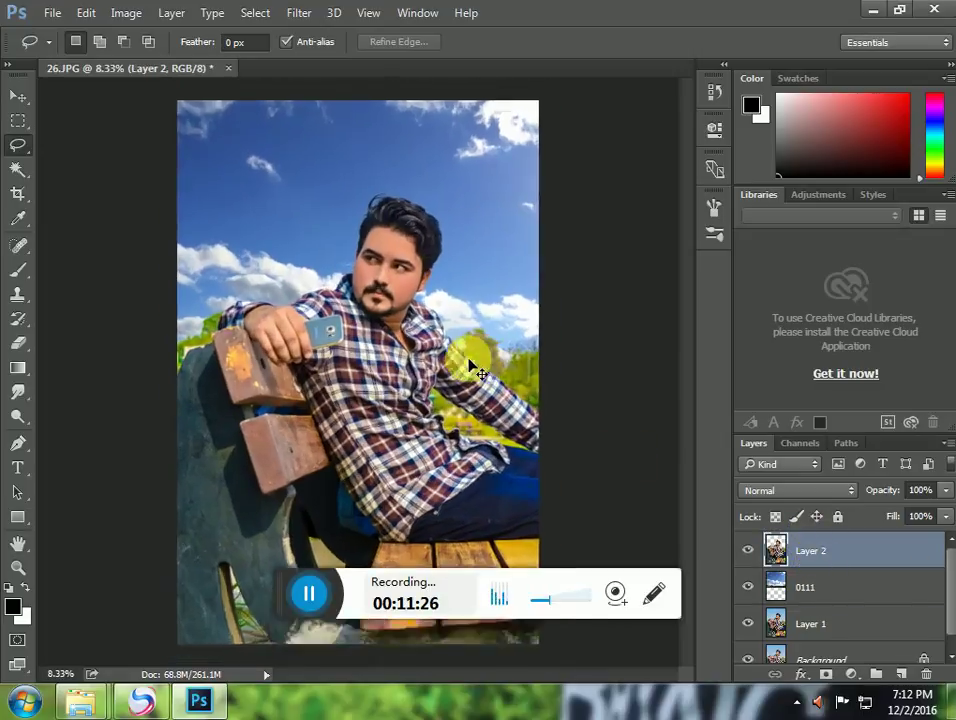
scroll(451, 226, "down", 1)
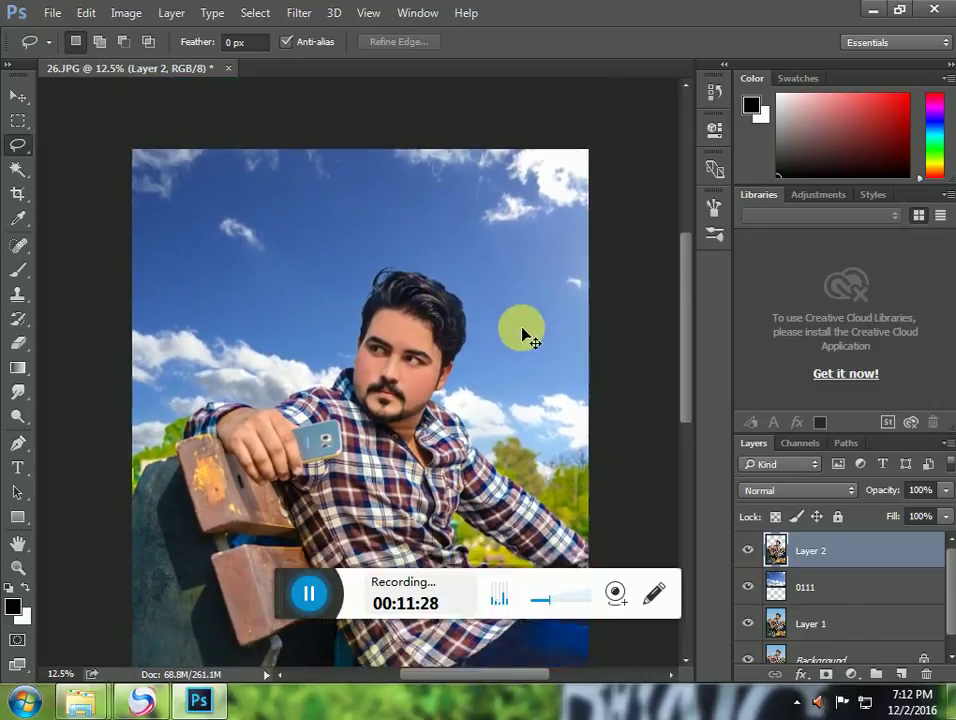
Select the 0111 cloudy sky layer by picking it in the image with the Move tool
key("v")
left_click(482, 290, "ctrl")
key("ctrl+l")
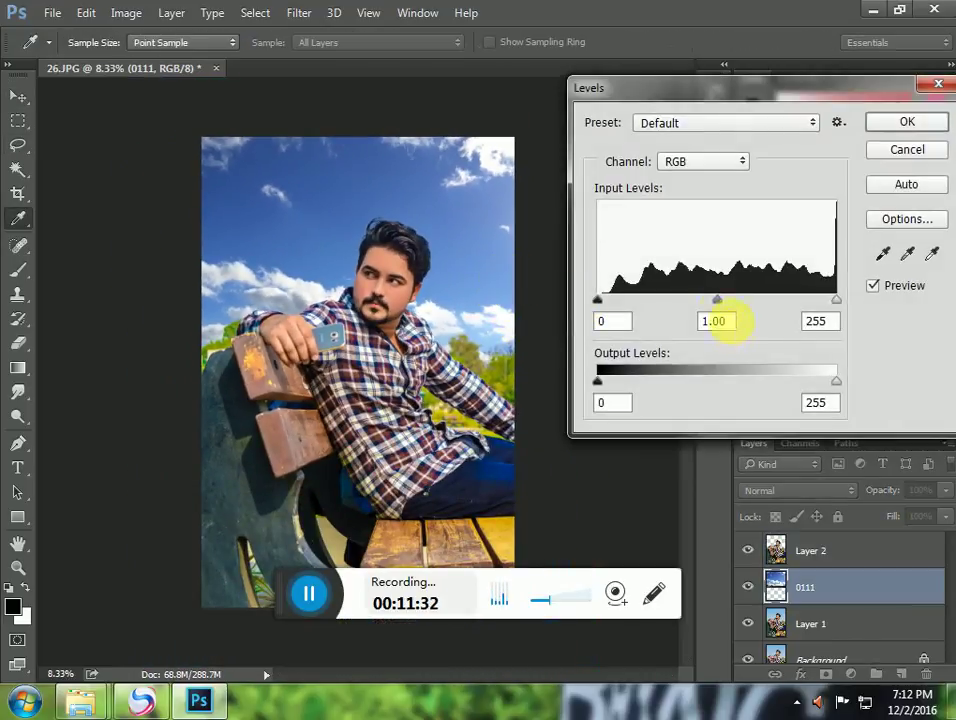
mouse_move(715, 306)
left_mouse_down()
mouse_move(705, 305)
mouse_move(728, 303)
mouse_move(704, 305)
left_mouse_up()
left_click(907, 149)
Brighten the 0111 sky layer with Levels, using midtones 1.35 and a black input level of 6
left_click(126, 13)
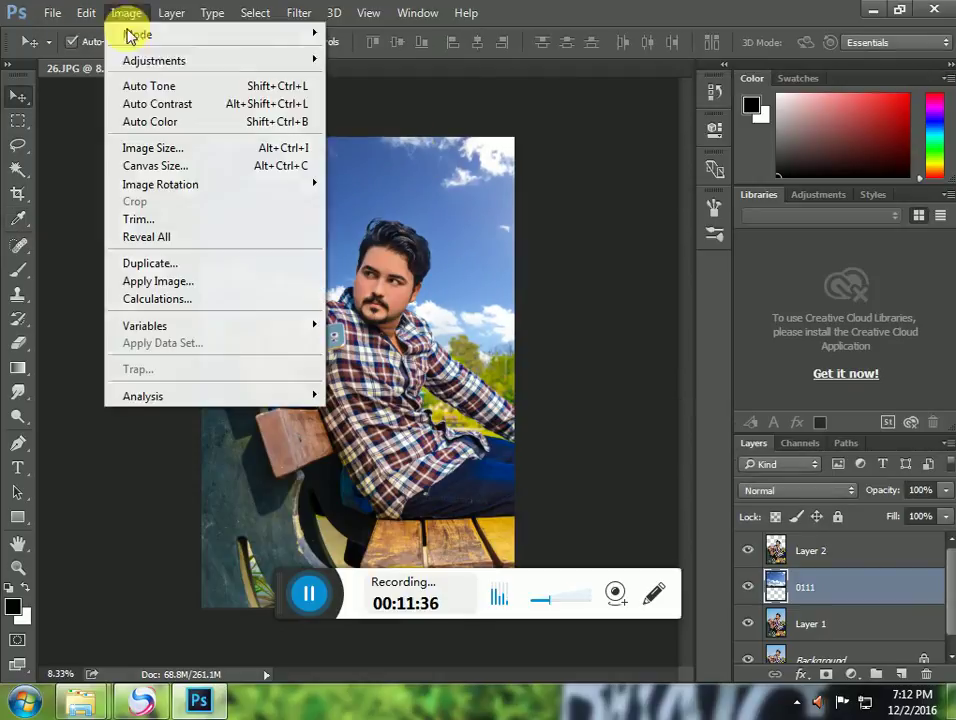
mouse_move(160, 62)
left_click(366, 80)
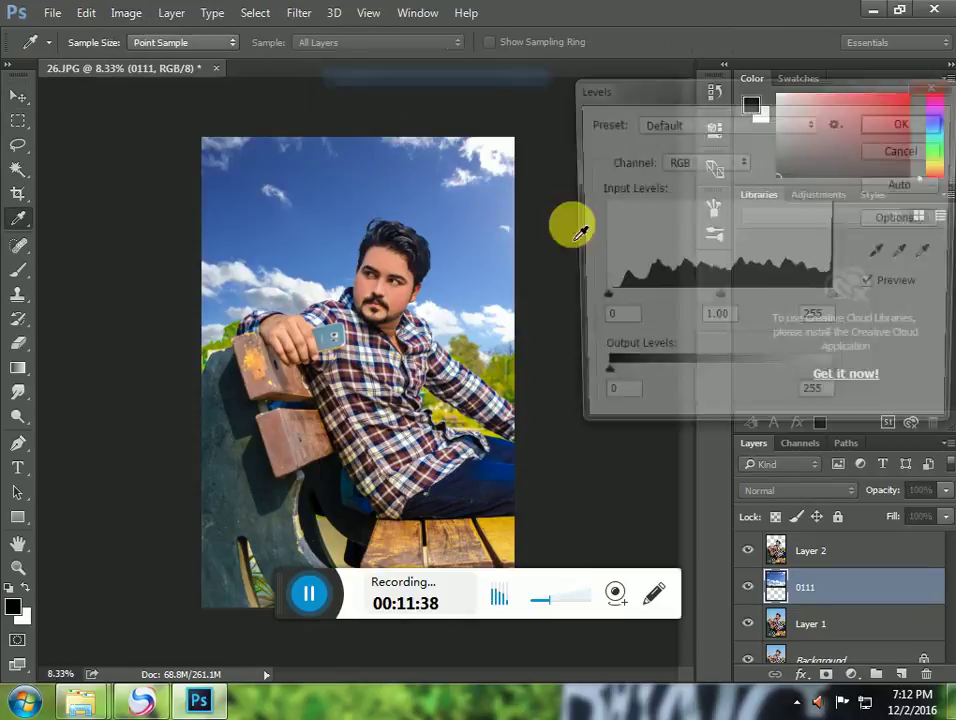
left_click_drag(712, 304, 696, 305)
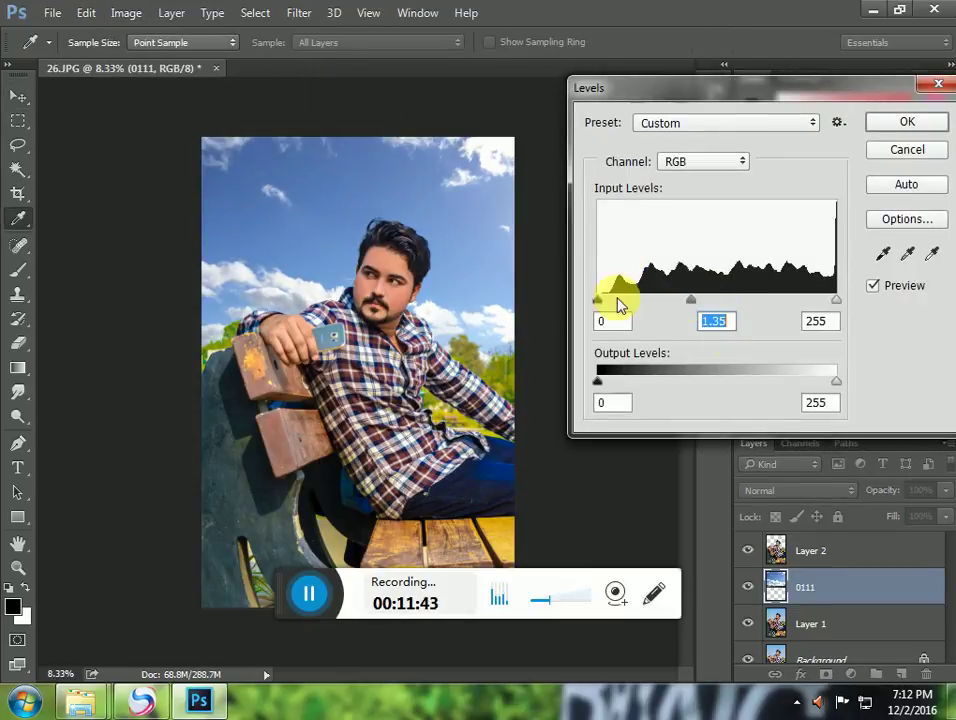
left_click_drag(602, 308, 604, 302)
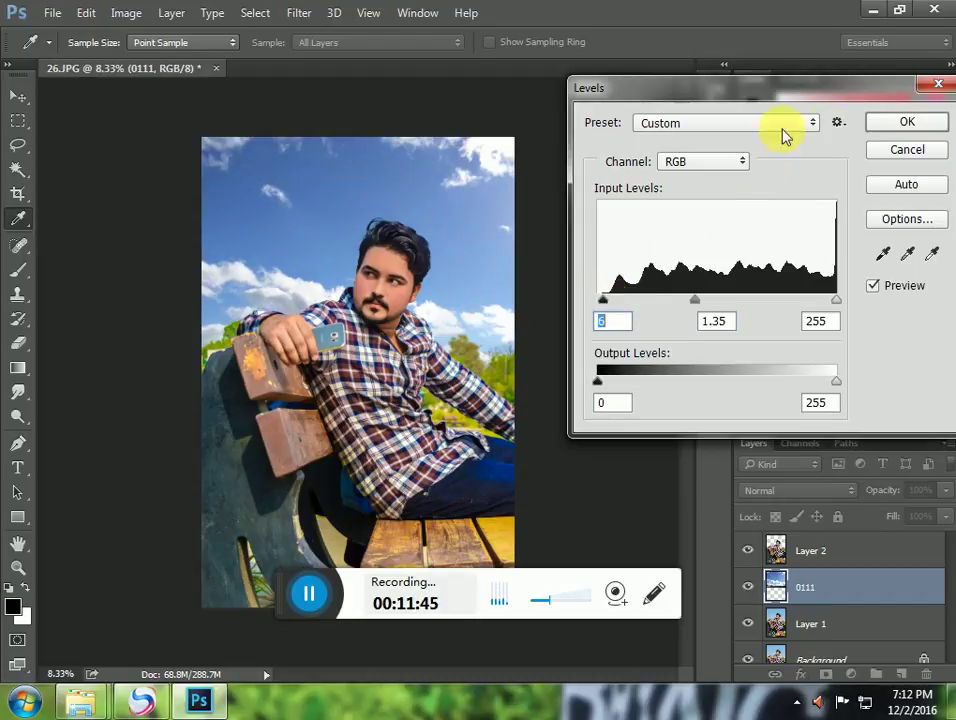
left_click(884, 124)
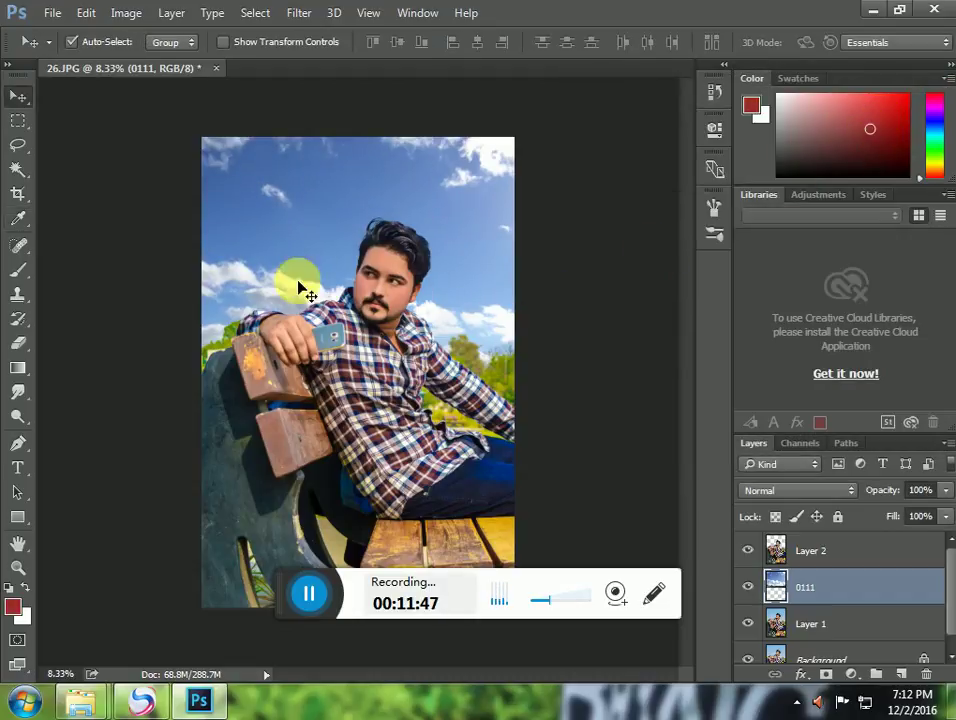
Adjust the man's Layer 2 with Levels, using midtones 1.08 and a black input level of 9
left_click(478, 402)
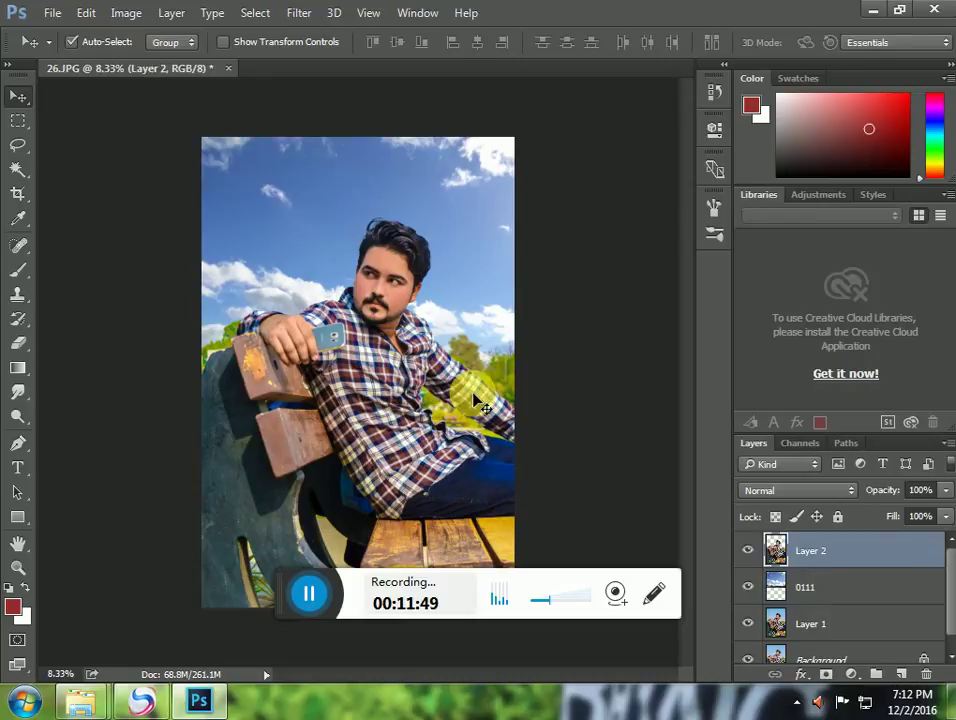
left_click(124, 13)
mouse_move(188, 60)
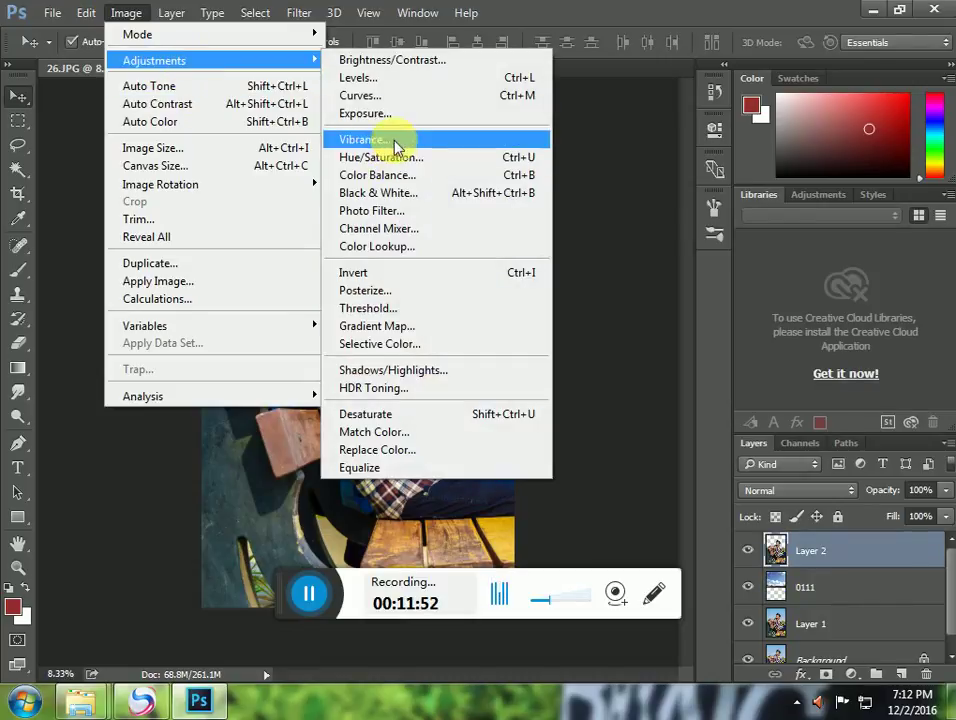
left_click(395, 78)
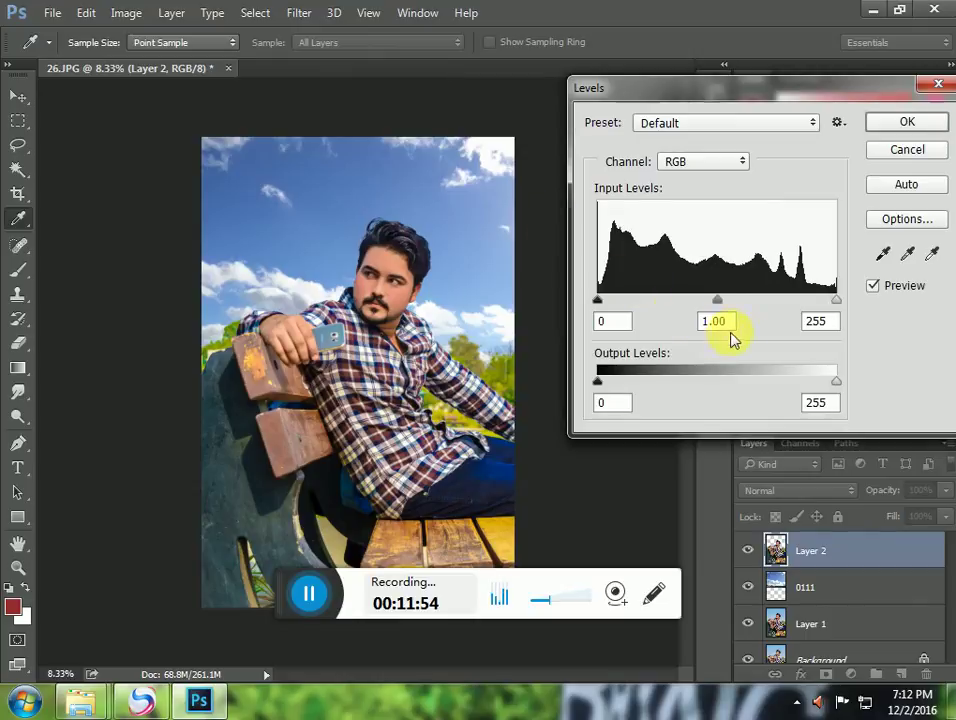
left_click_drag(723, 310, 711, 300)
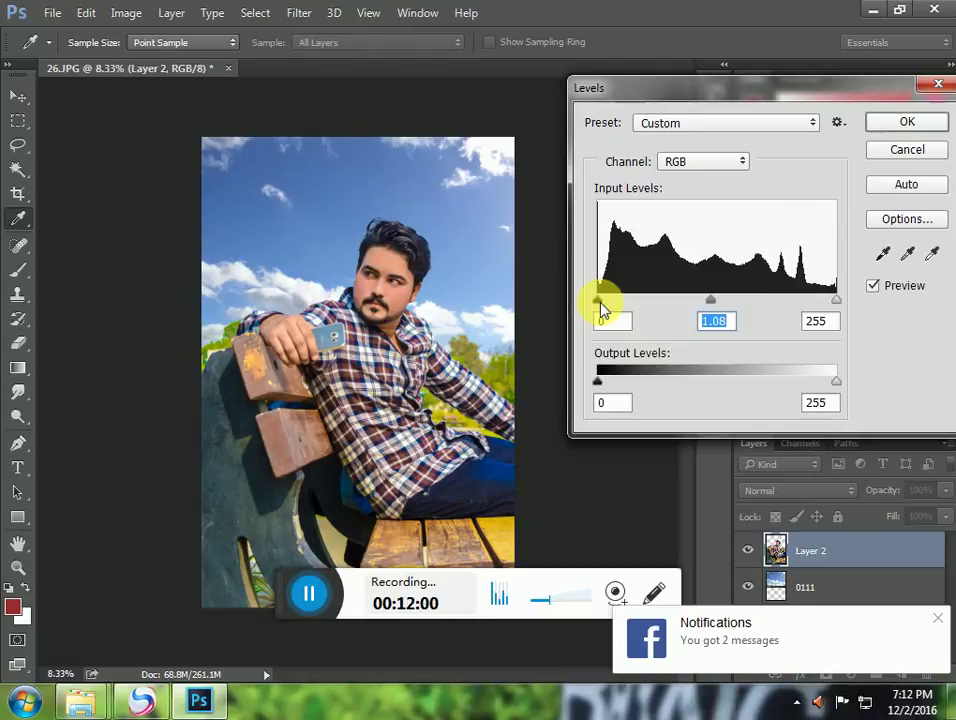
left_click_drag(600, 304, 606, 303)
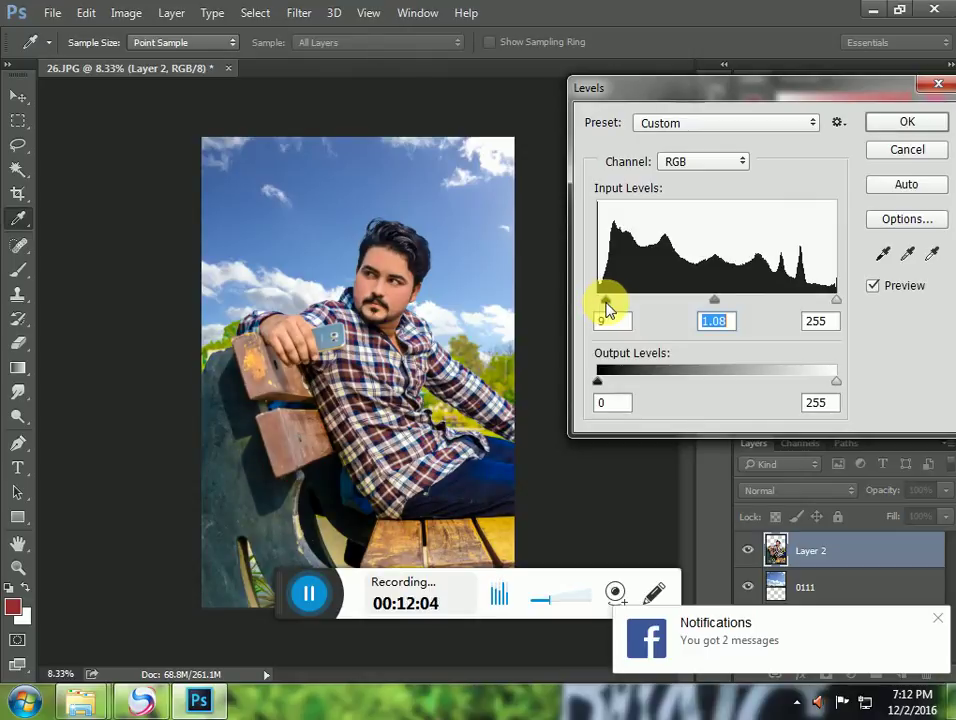
left_click(884, 128)
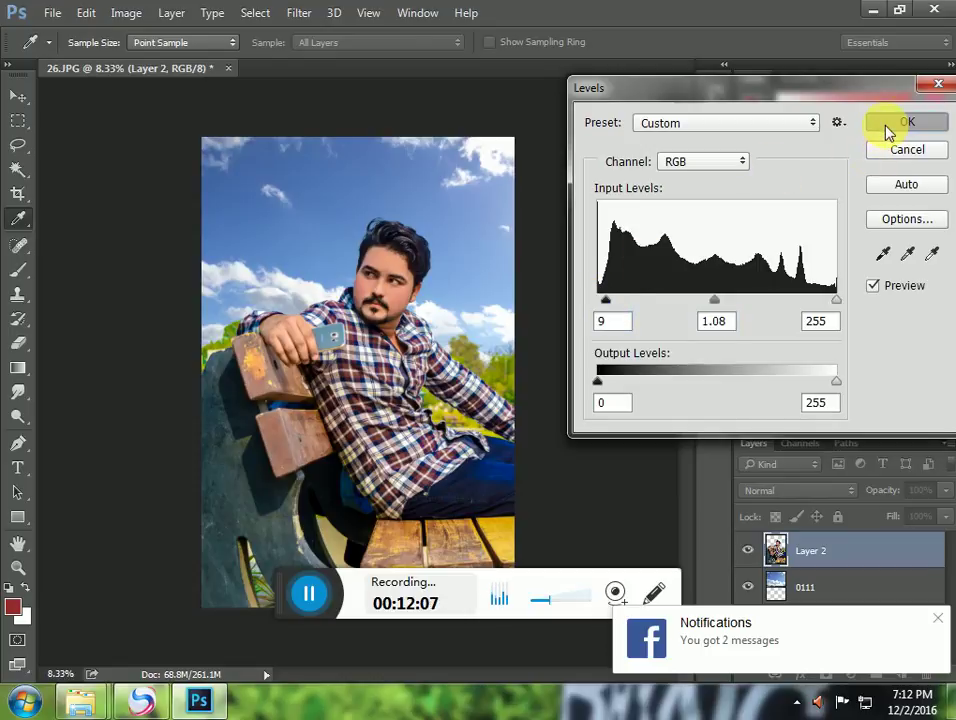
key("v")
key("ctrl+minus")
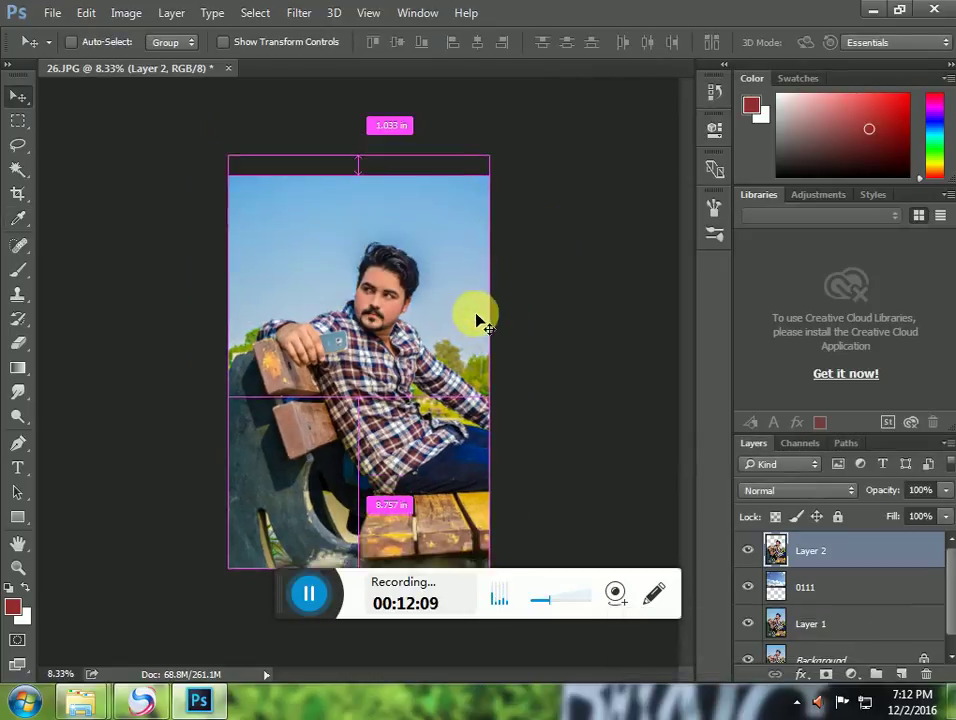
key("ctrl+plus")
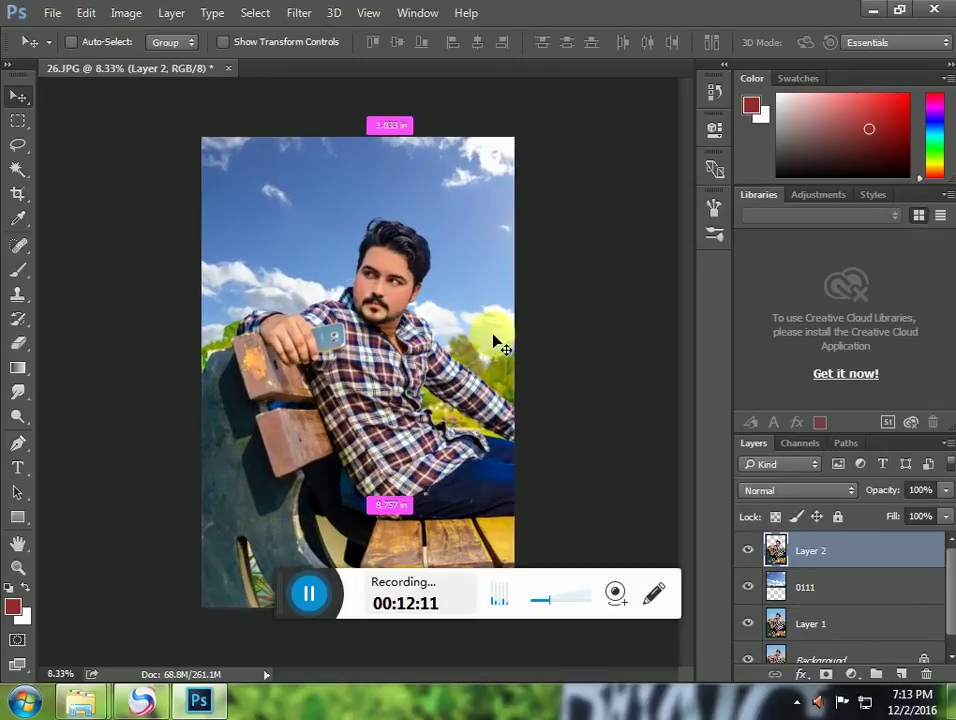
Select the 0111 sky layer, then switch to the file explorer and open the Bokeh folder inside 2016
mouse_move(84, 700)
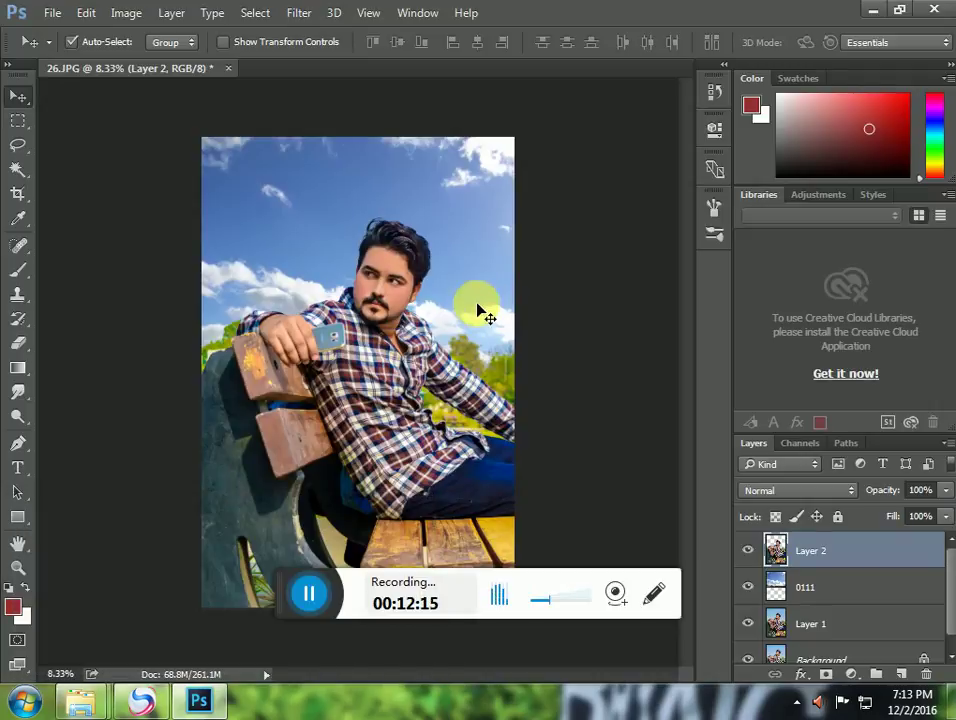
left_click(482, 314)
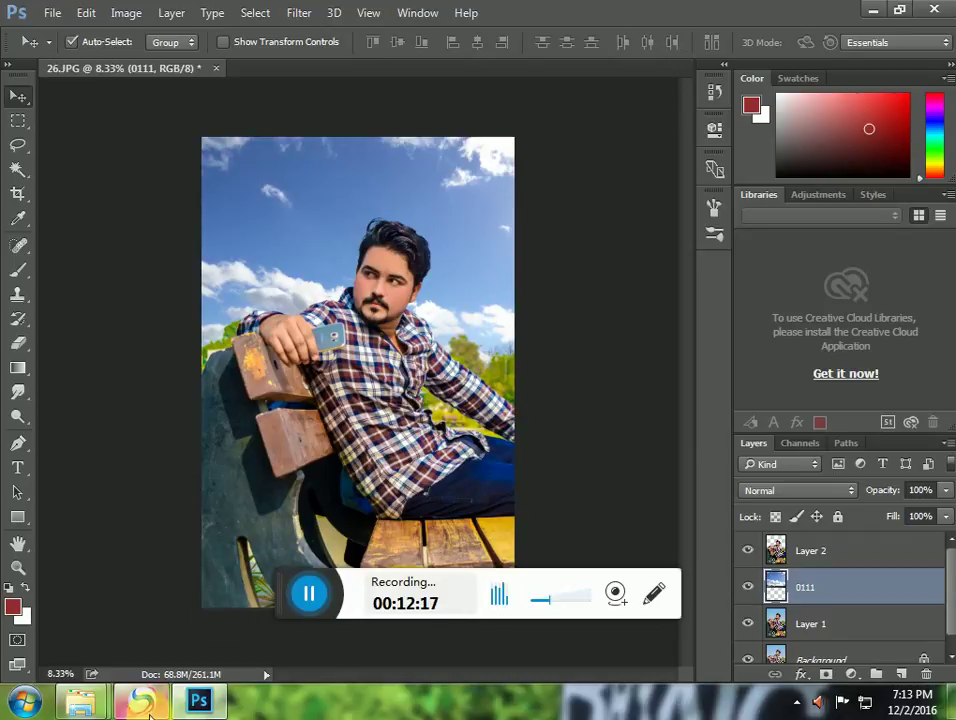
mouse_move(81, 700)
left_click(285, 602)
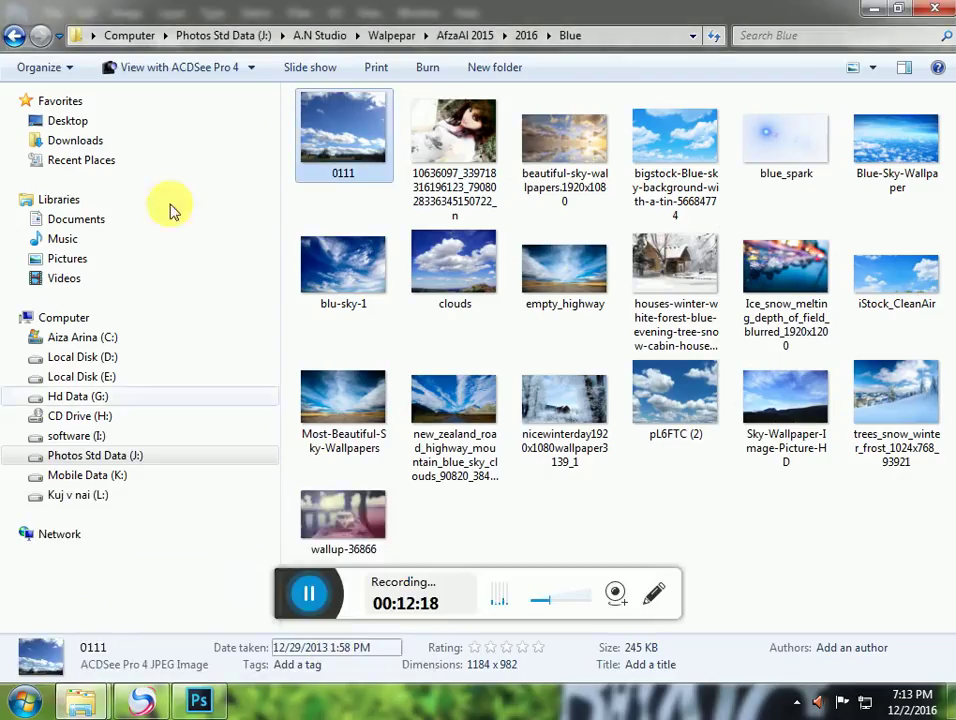
left_click(14, 35)
double_click(890, 156)
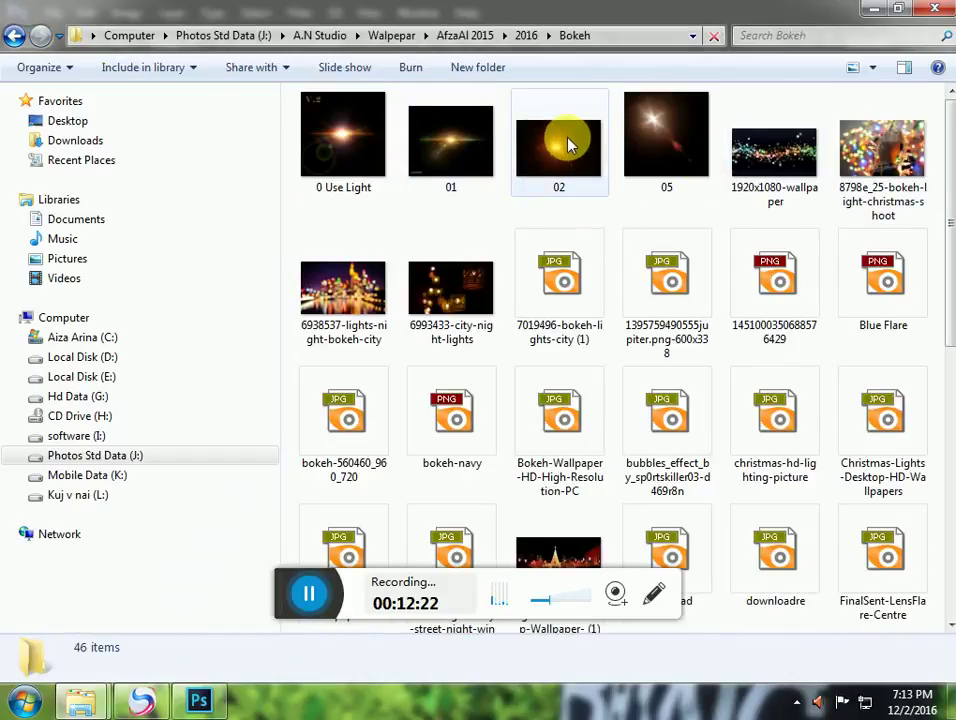
Place the 02 light burst image into photo 26 in Photoshop and enlarge it proportionally to about 91%
left_click_drag(573, 140, 474, 316)
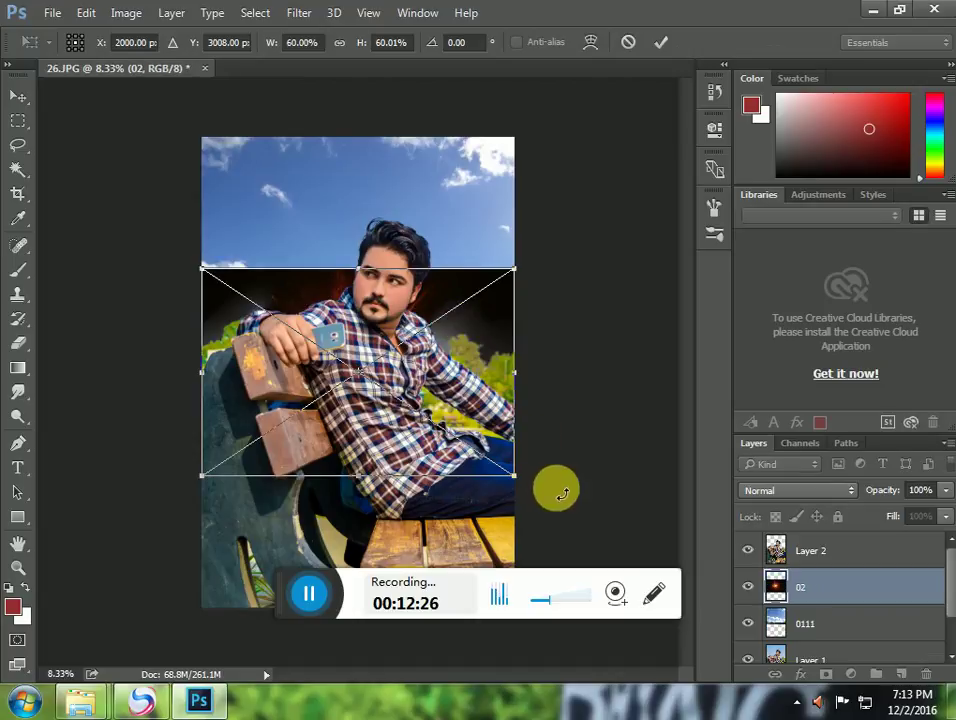
left_click_drag(519, 484, 600, 530)
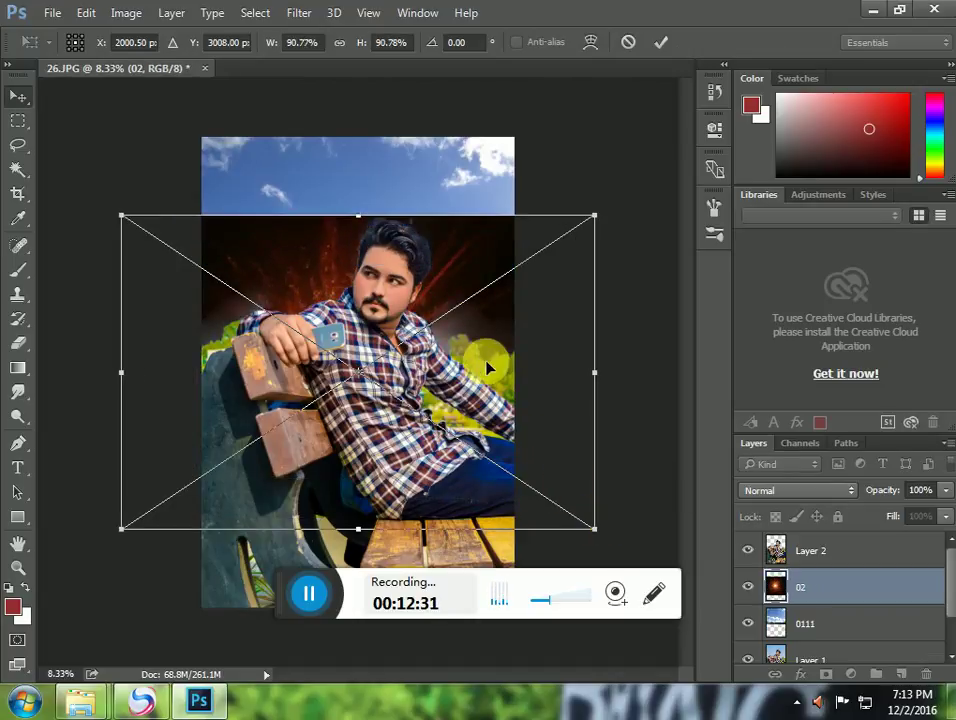
left_click(821, 586)
Rasterize the 02 light burst layer and move it above Layer 2
right_click(850, 598)
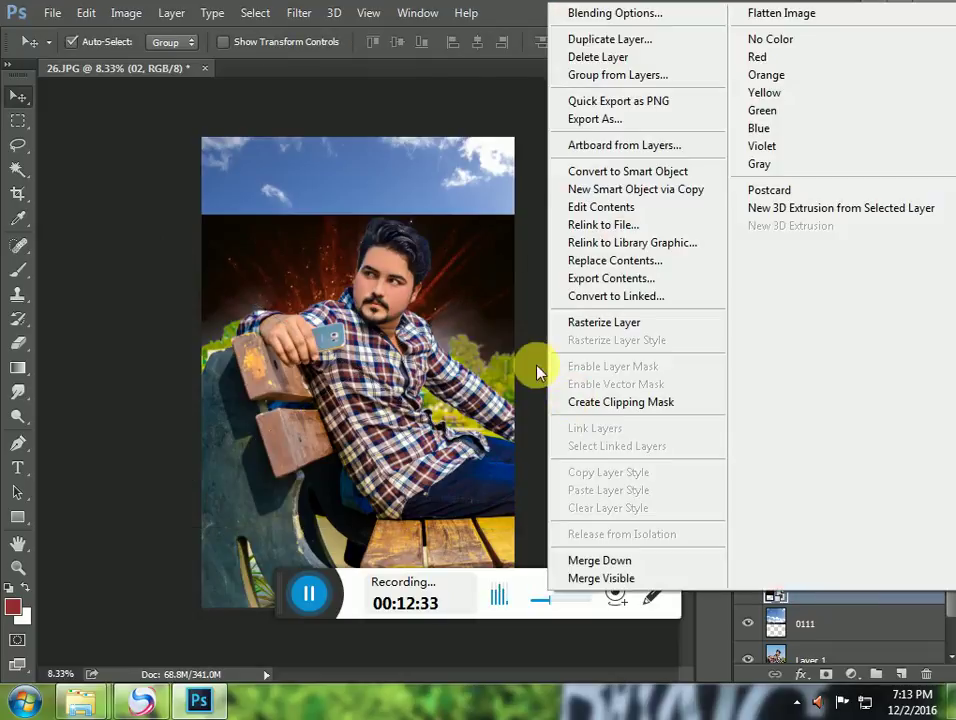
left_click(587, 322)
left_click_drag(821, 580, 822, 540)
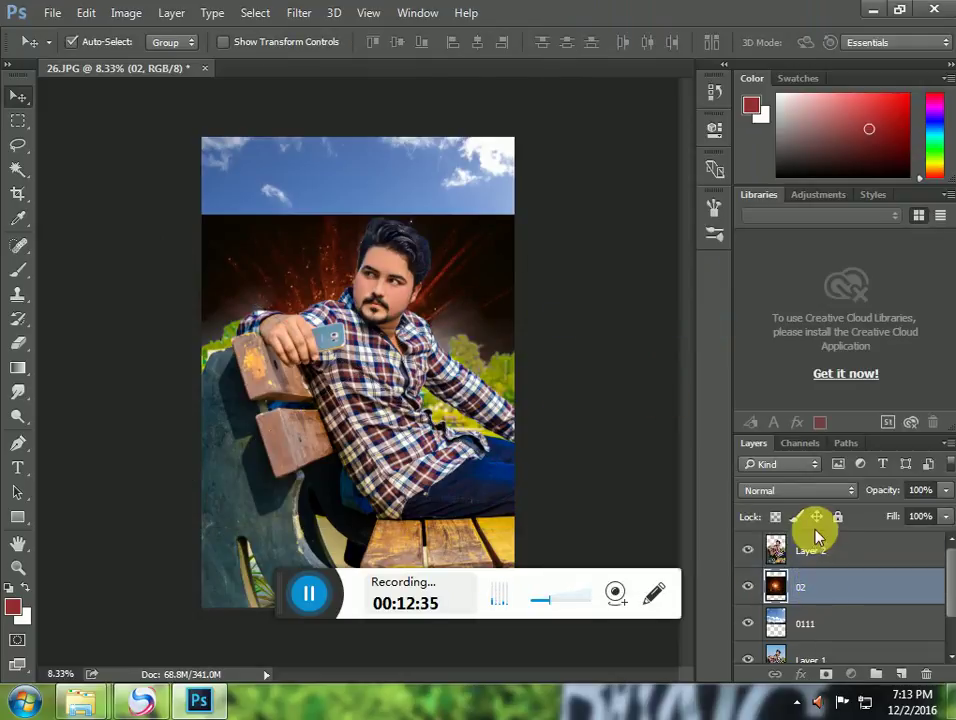
left_click_drag(821, 591, 820, 540)
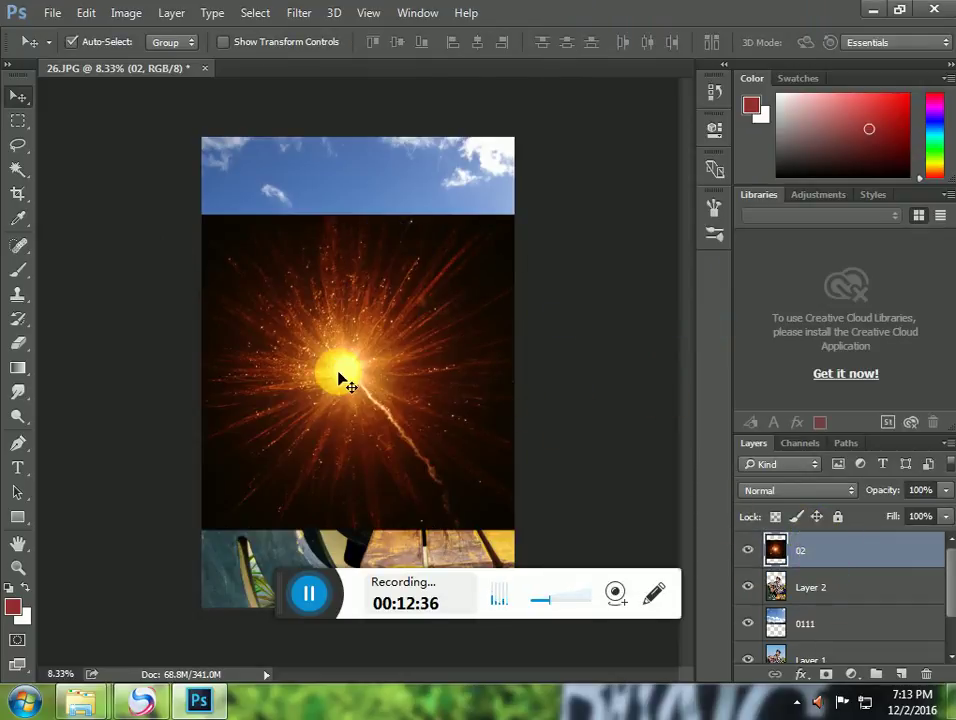
Set the 02 layer's blend mode to Screen and position its glow beside the man's shoulder, over the trees and sky
left_click_drag(338, 374, 441, 350)
left_click(775, 495)
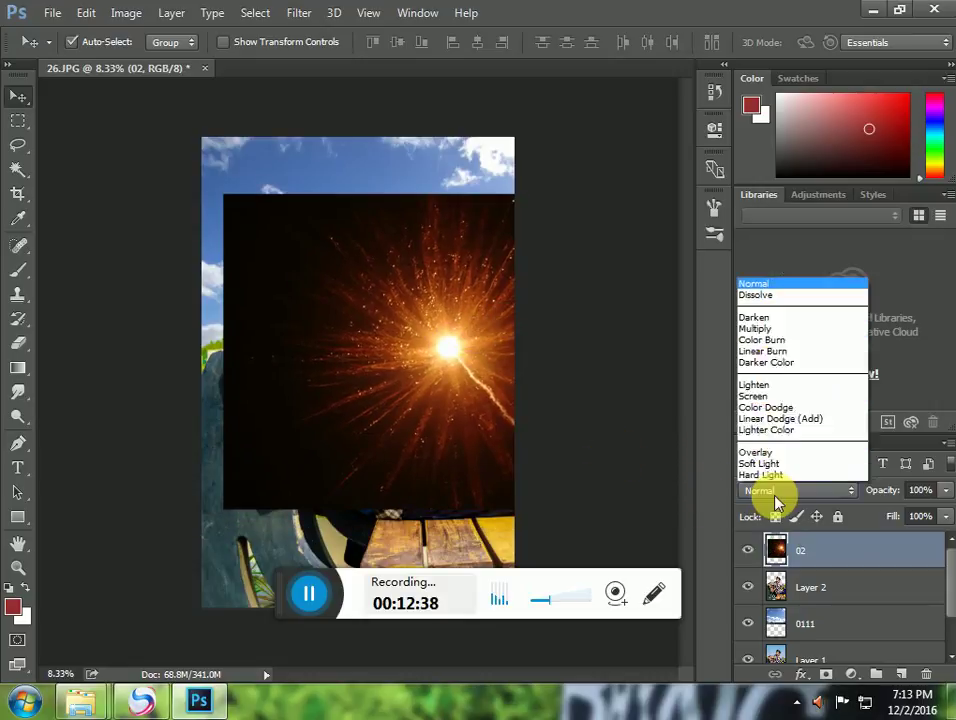
left_click(755, 240)
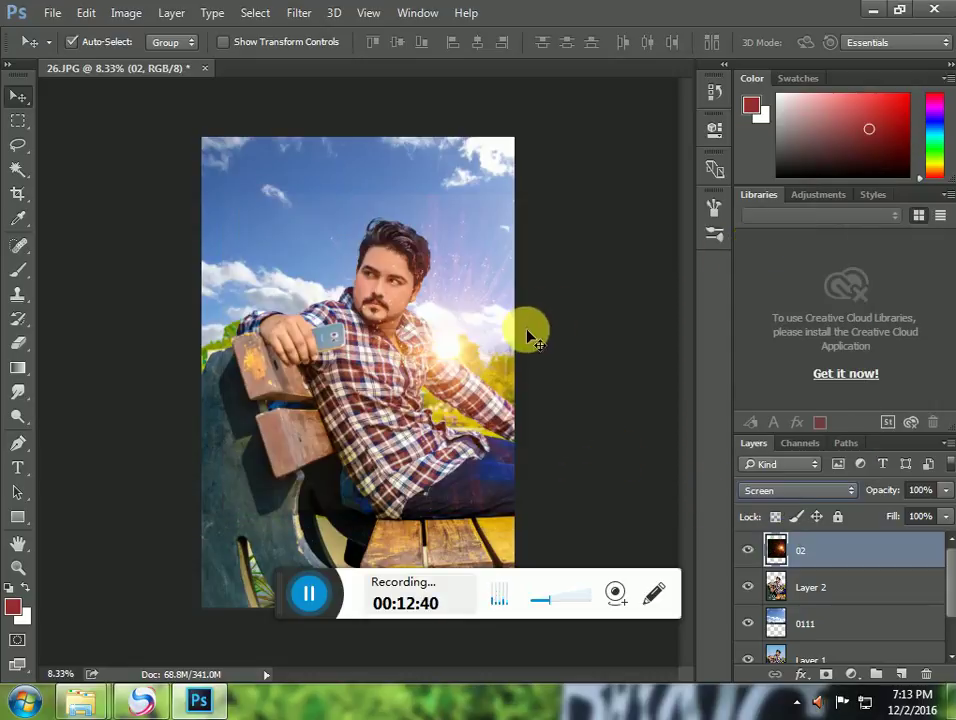
left_click_drag(427, 352, 443, 337)
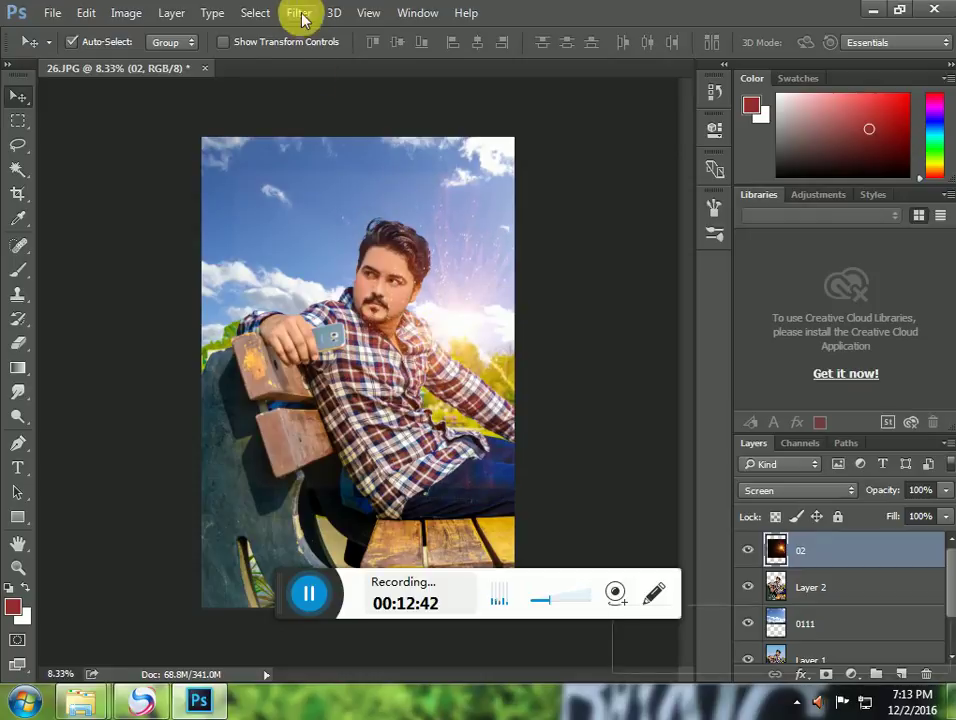
Soften the 02 light burst layer with a Gaussian Blur of about 9 pixels
left_click(299, 13)
mouse_move(358, 222)
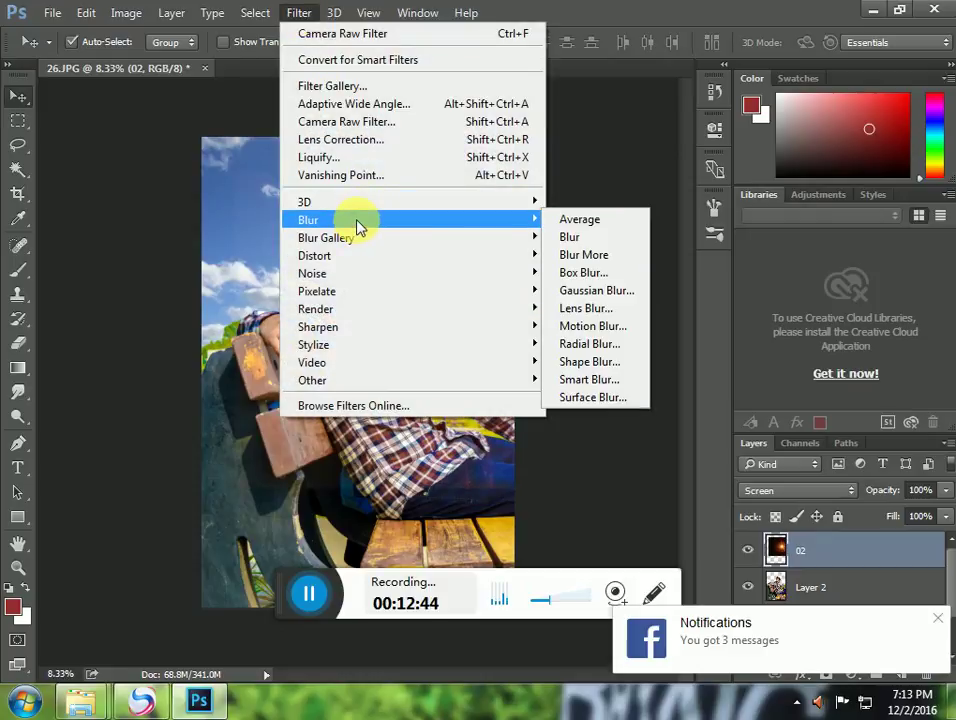
left_click(608, 289)
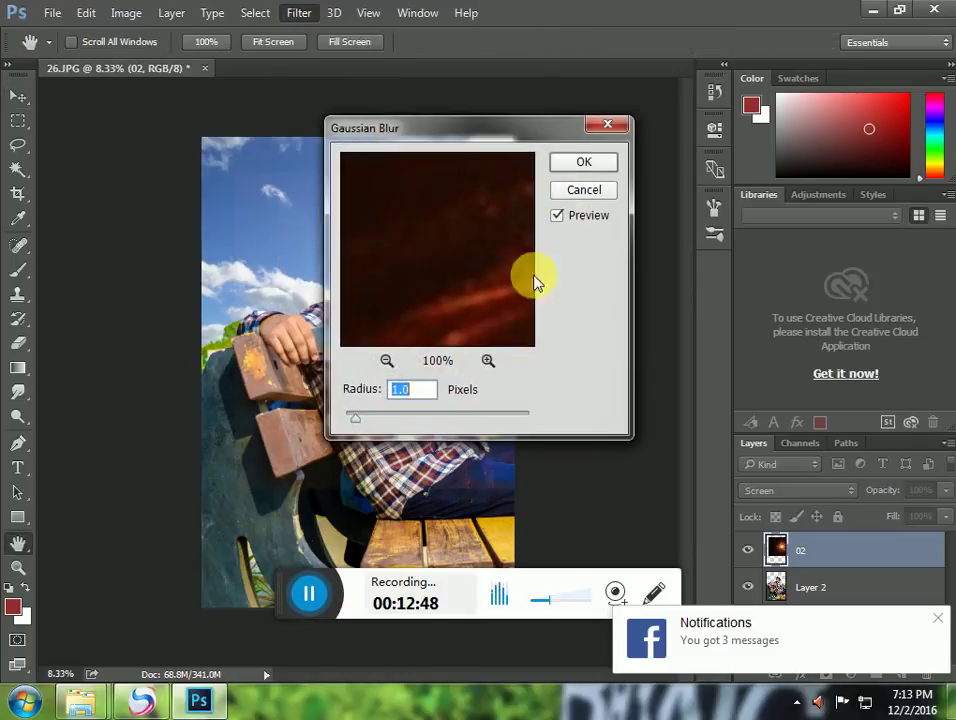
left_click_drag(487, 128, 734, 74)
left_click_drag(602, 364, 656, 372)
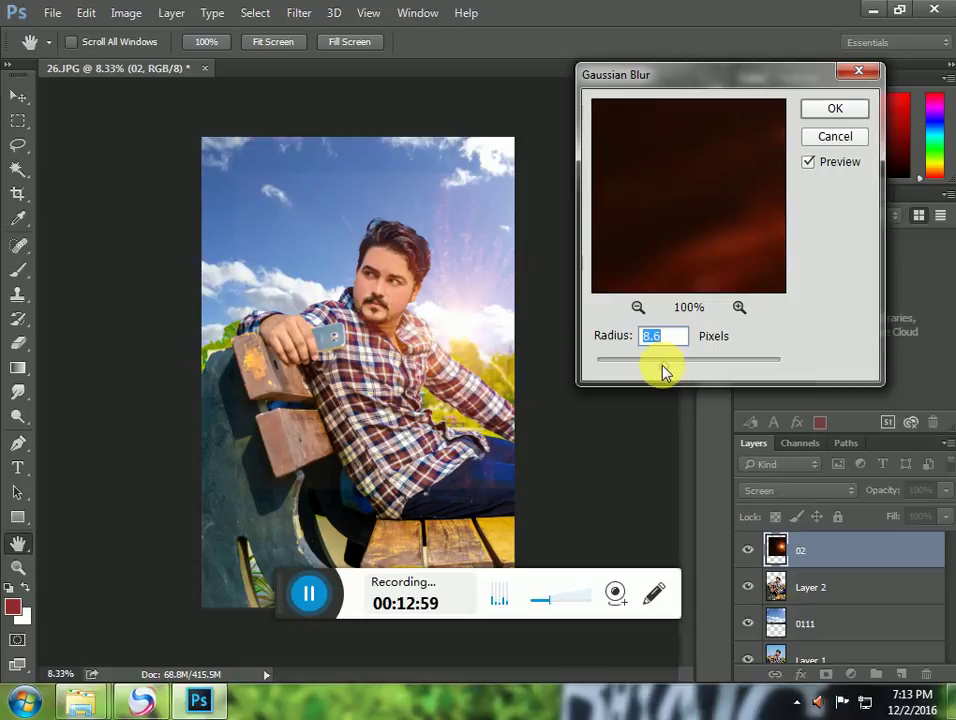
left_click_drag(662, 369, 672, 372)
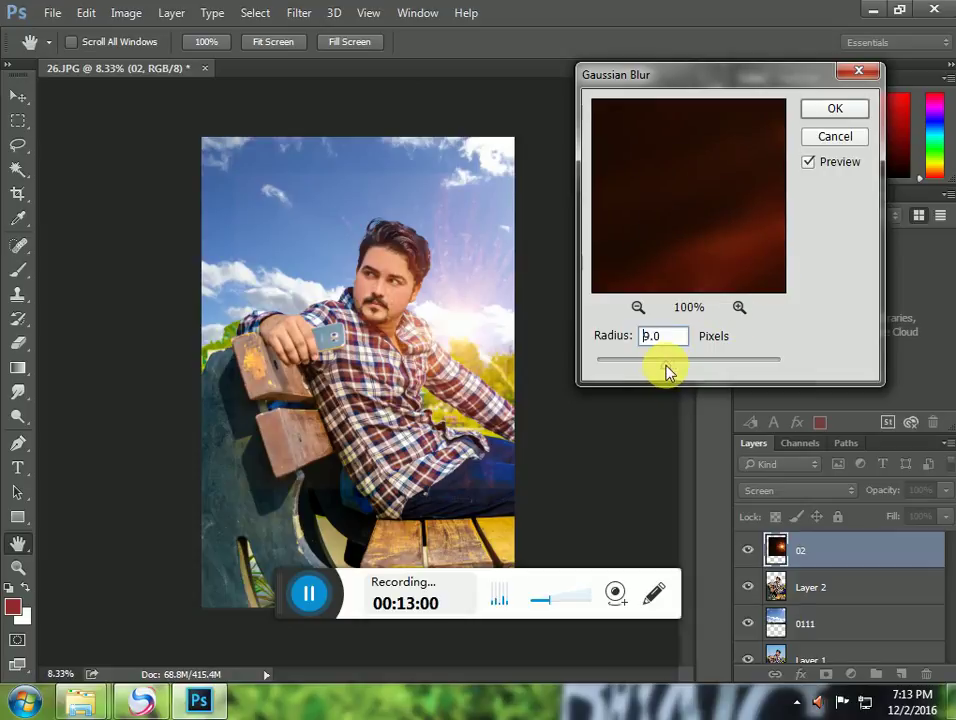
left_click(820, 115)
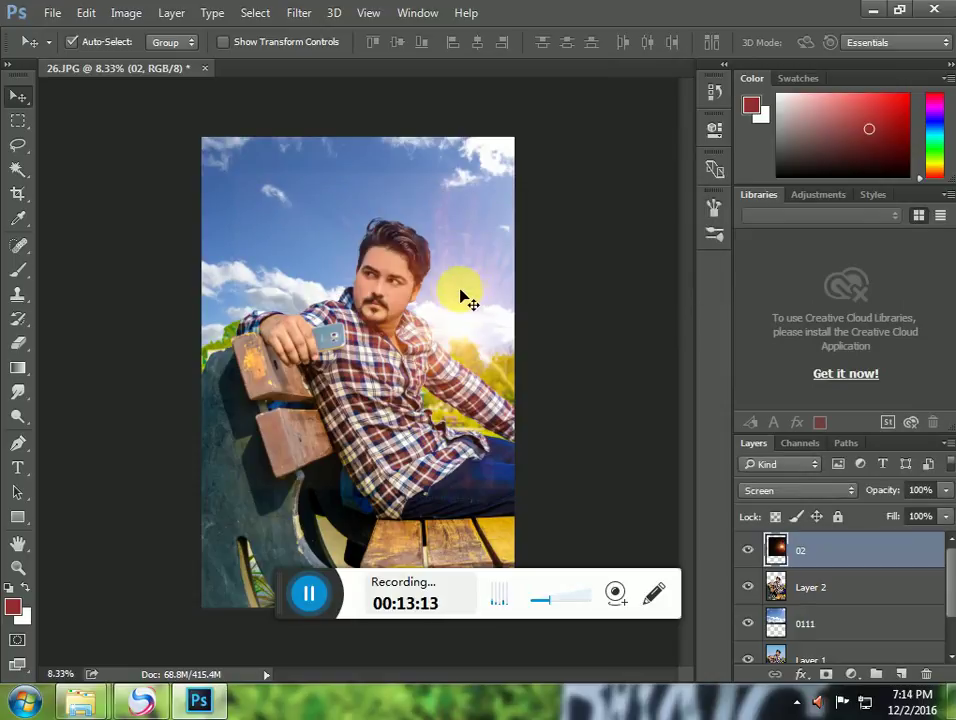
Move the 02 light burst over the man's chin and apply a Gaussian Blur with a radius of 57.8 pixels
left_click_drag(499, 335, 381, 309)
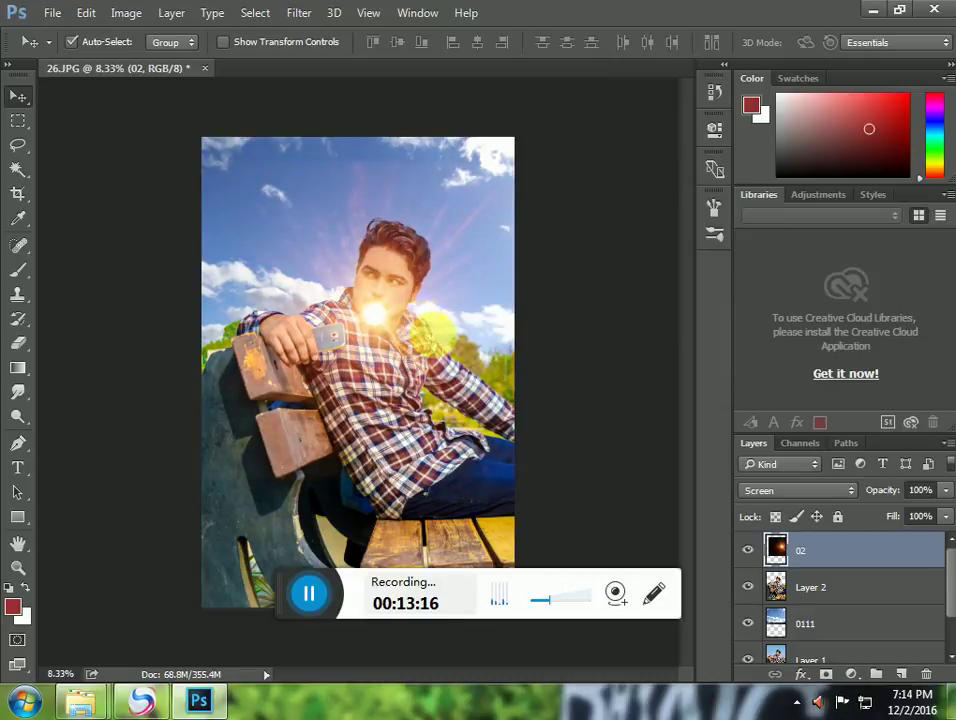
left_click(296, 14)
mouse_move(310, 219)
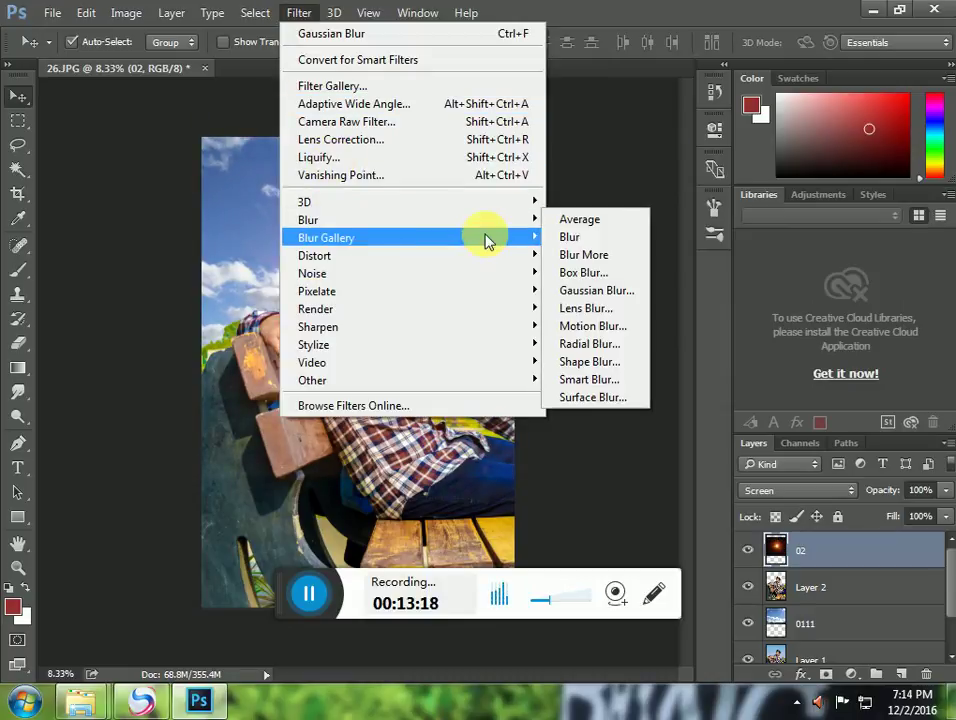
left_click(561, 291)
left_click(700, 367)
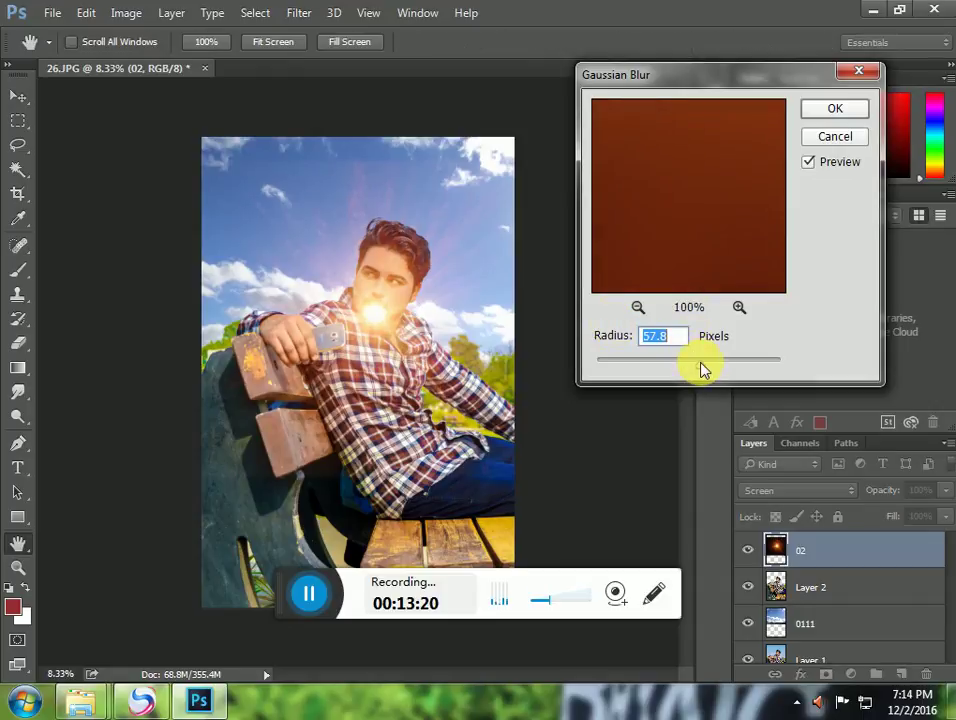
left_click(821, 114)
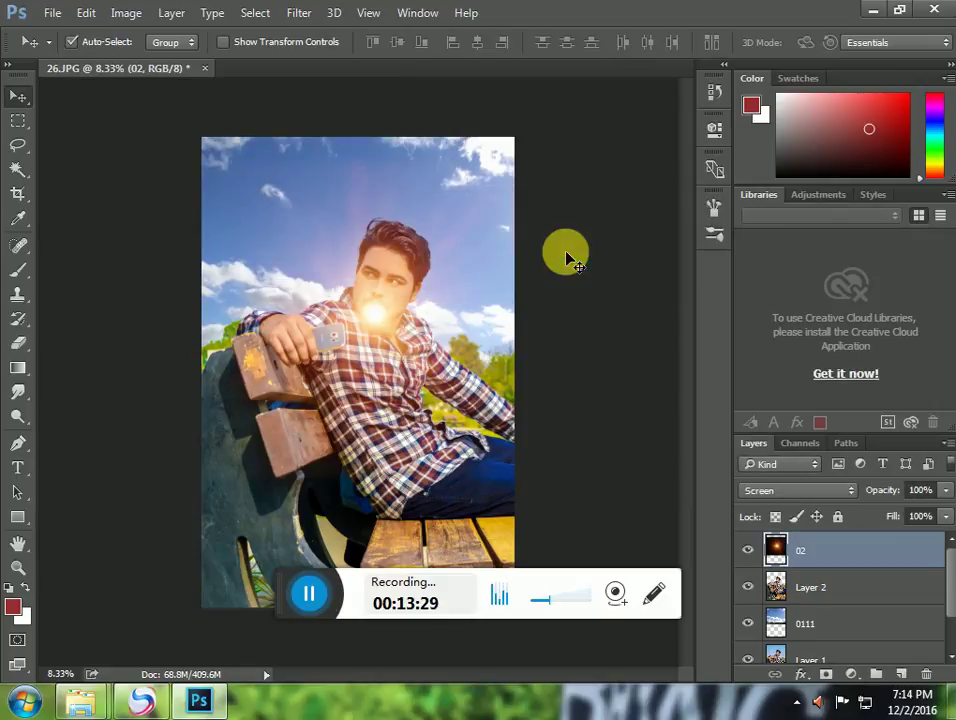
Move the 02 light burst into the sky beside the man's shoulder and apply Levels with black input 42 and midtones 1.21
mouse_move(455, 320)
left_mouse_down()
mouse_move(470, 316)
mouse_move(460, 302)
left_mouse_up()
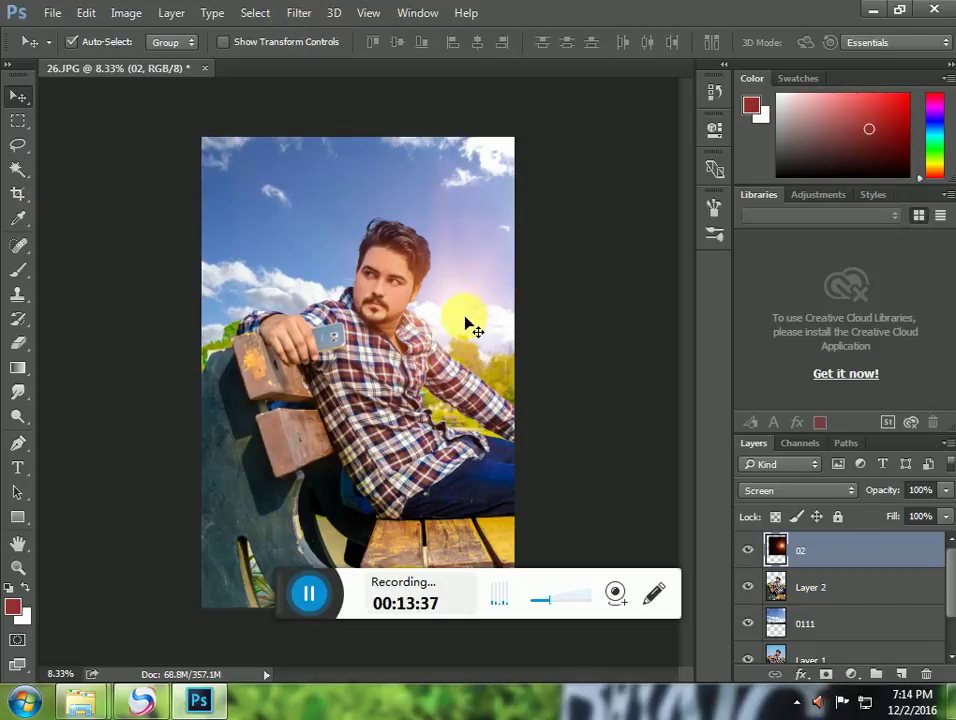
mouse_move(470, 324)
left_mouse_down()
mouse_move(472, 338)
mouse_move(474, 300)
left_mouse_up()
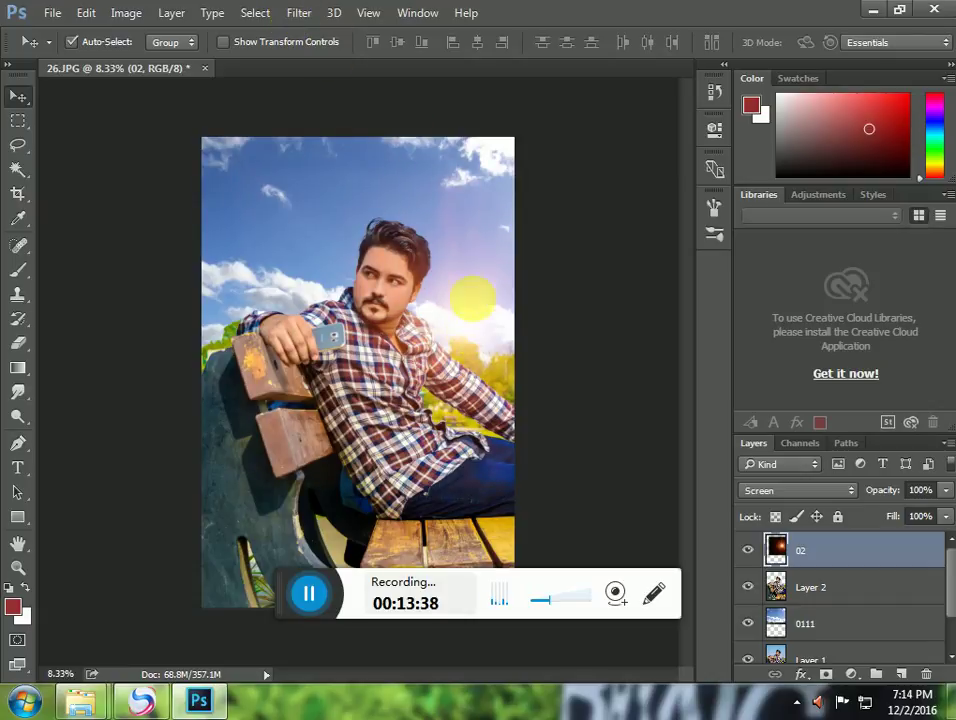
left_click(126, 13)
mouse_move(180, 62)
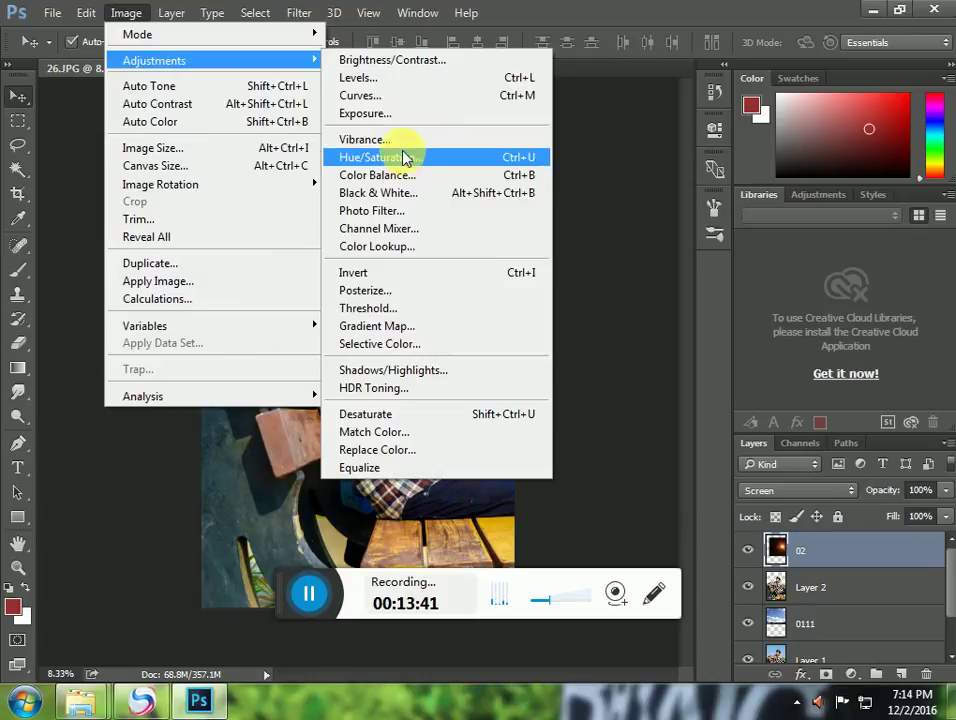
left_click(388, 79)
left_click_drag(719, 302, 708, 304)
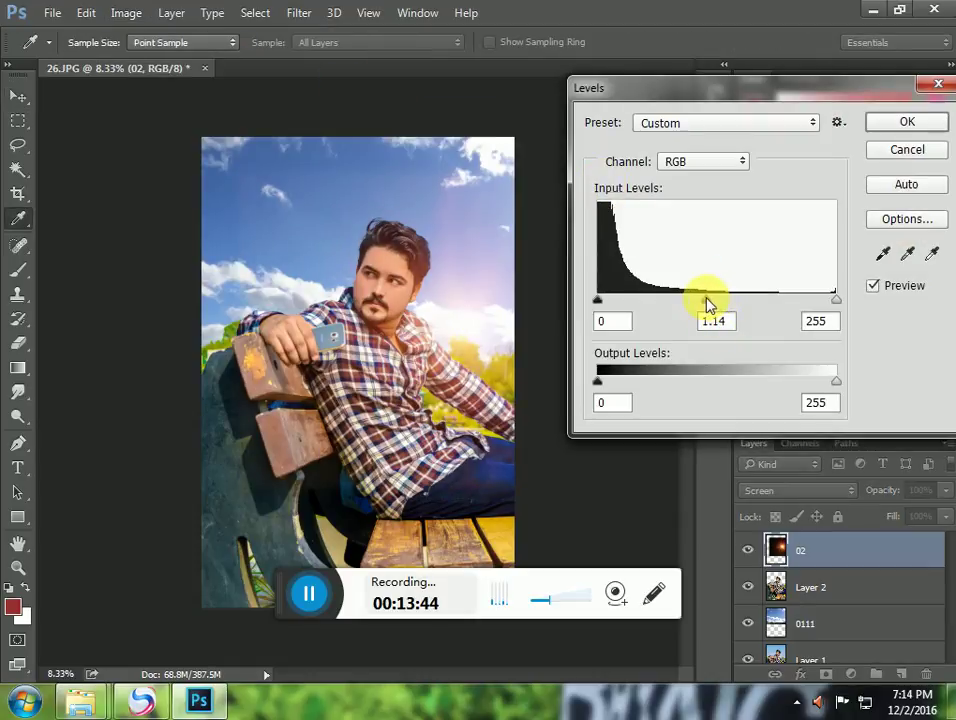
left_click_drag(601, 303, 641, 308)
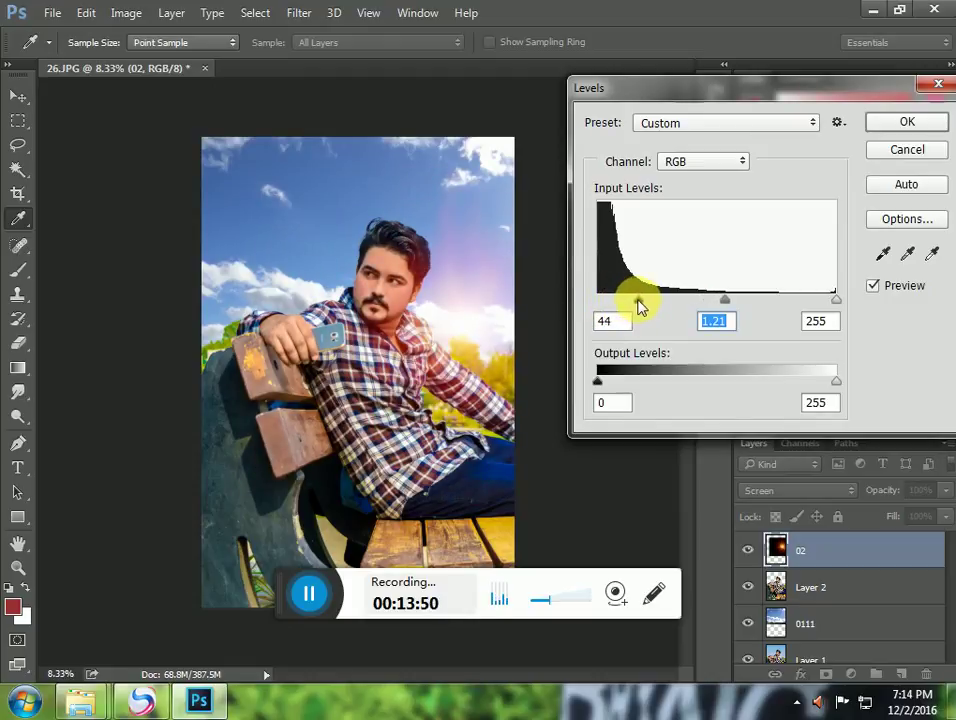
left_click(907, 123)
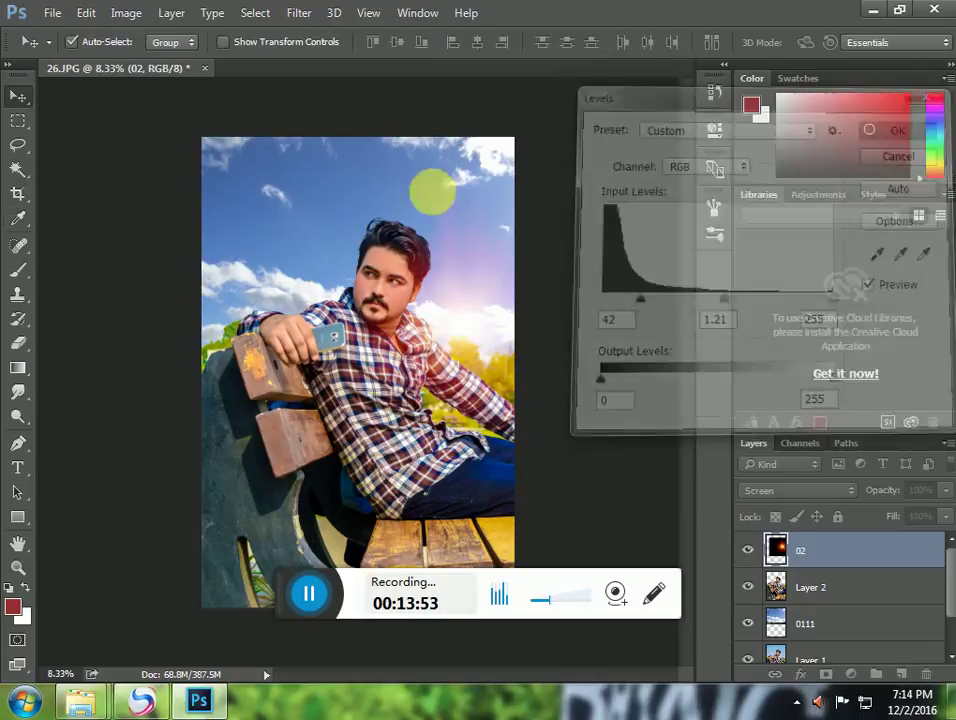
key("v")
Adjust the 02 layer's Hue/Saturation, setting hue to +11 and saturation to about -14
left_click(126, 12)
mouse_move(155, 61)
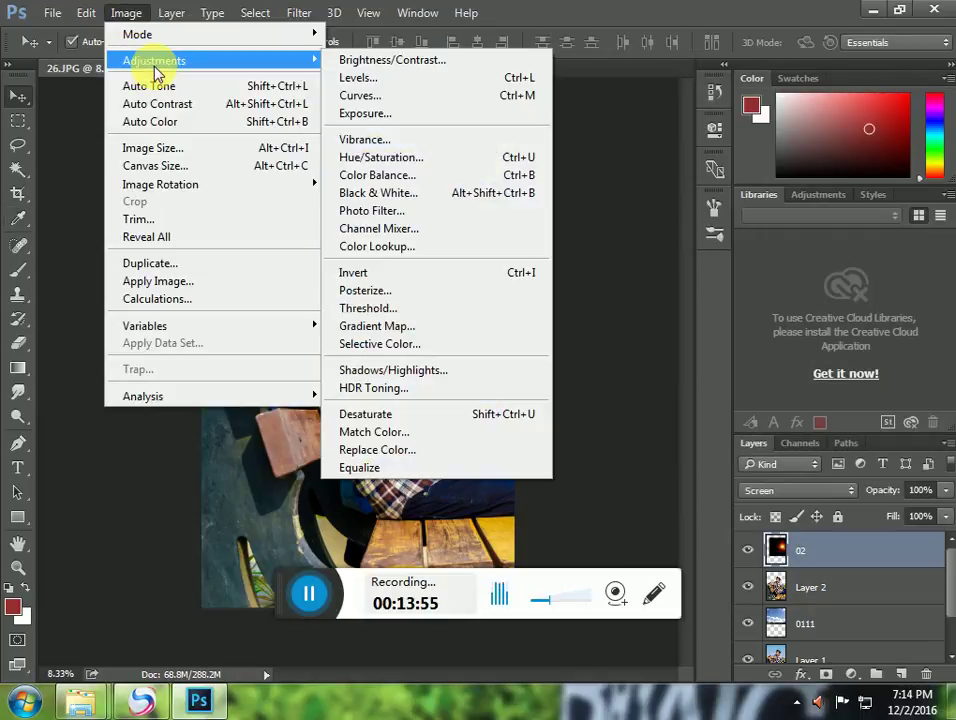
left_click(383, 160)
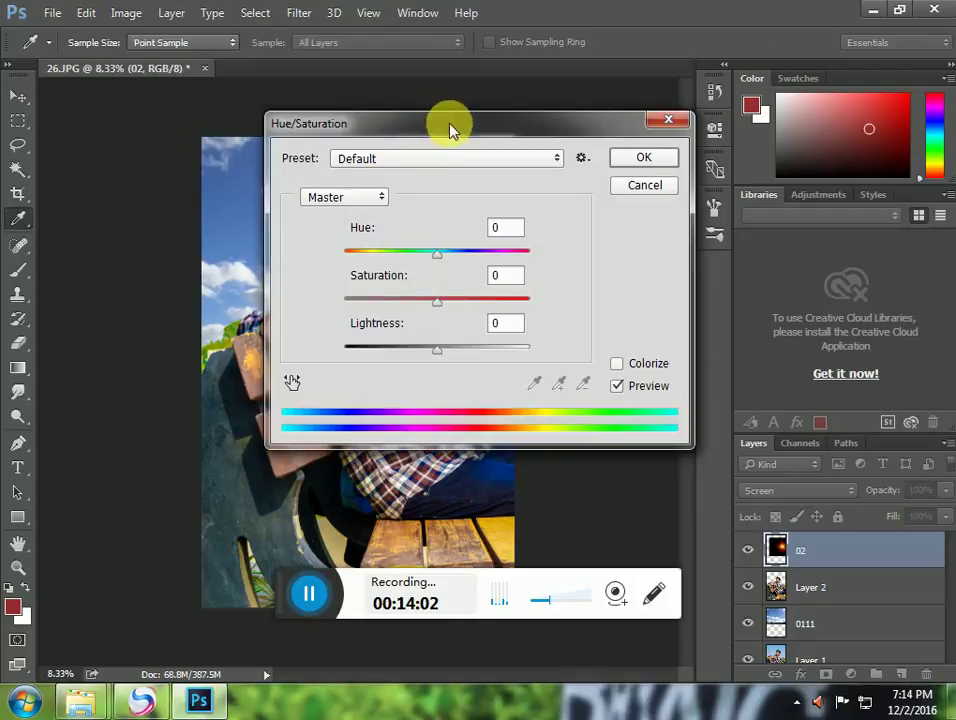
left_click_drag(440, 125, 694, 90)
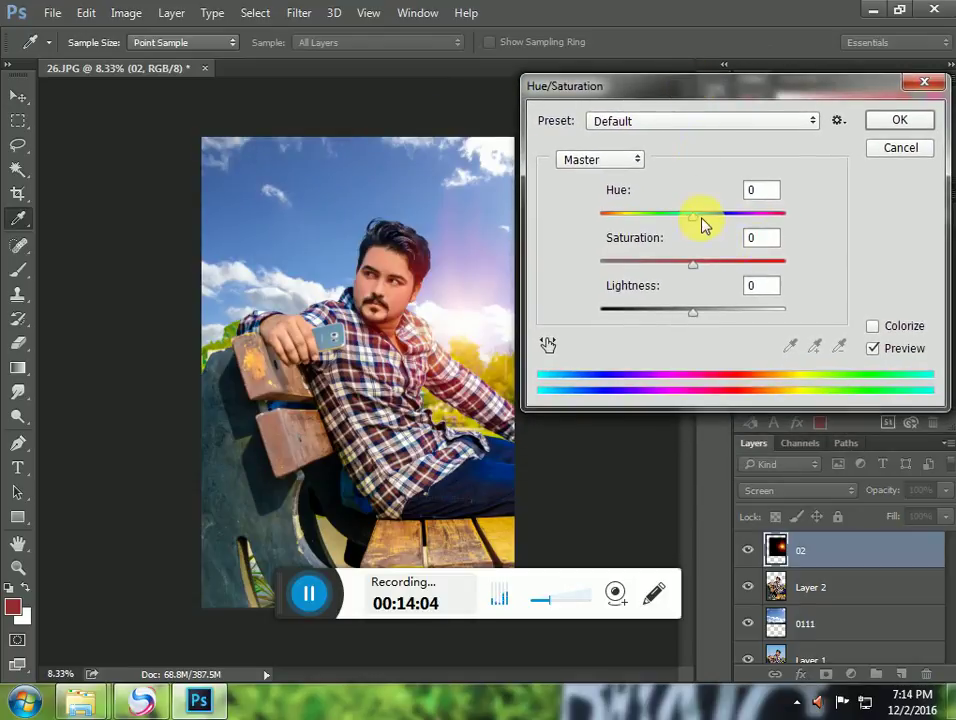
mouse_move(699, 215)
left_mouse_down()
mouse_move(682, 222)
mouse_move(585, 210)
mouse_move(718, 210)
mouse_move(704, 208)
left_mouse_up()
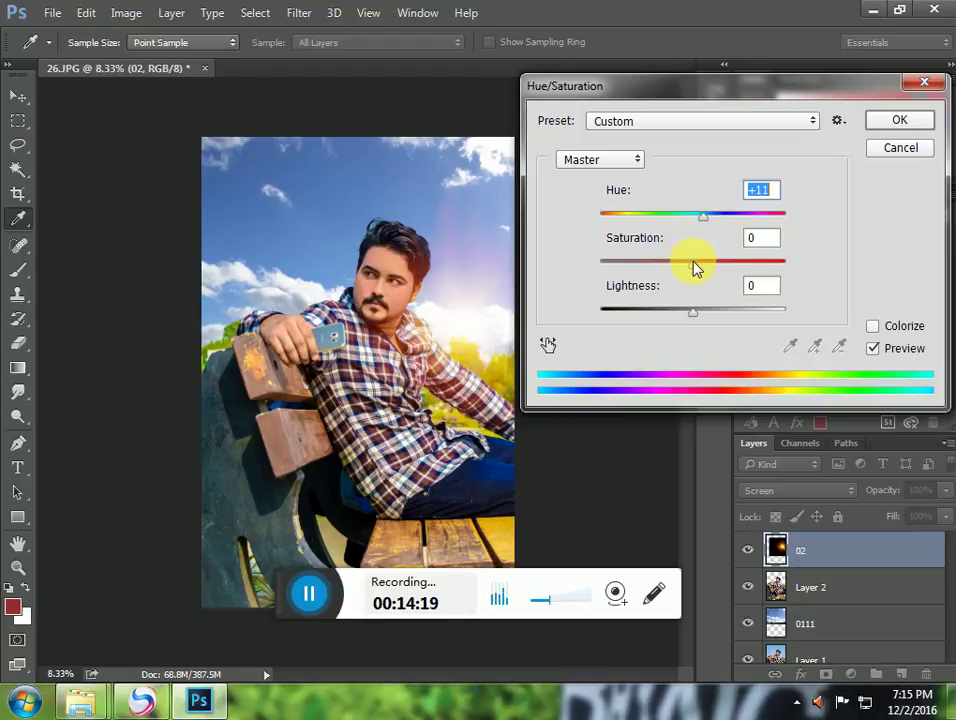
mouse_move(696, 264)
left_mouse_down()
mouse_move(715, 265)
mouse_move(660, 258)
mouse_move(687, 256)
left_mouse_up()
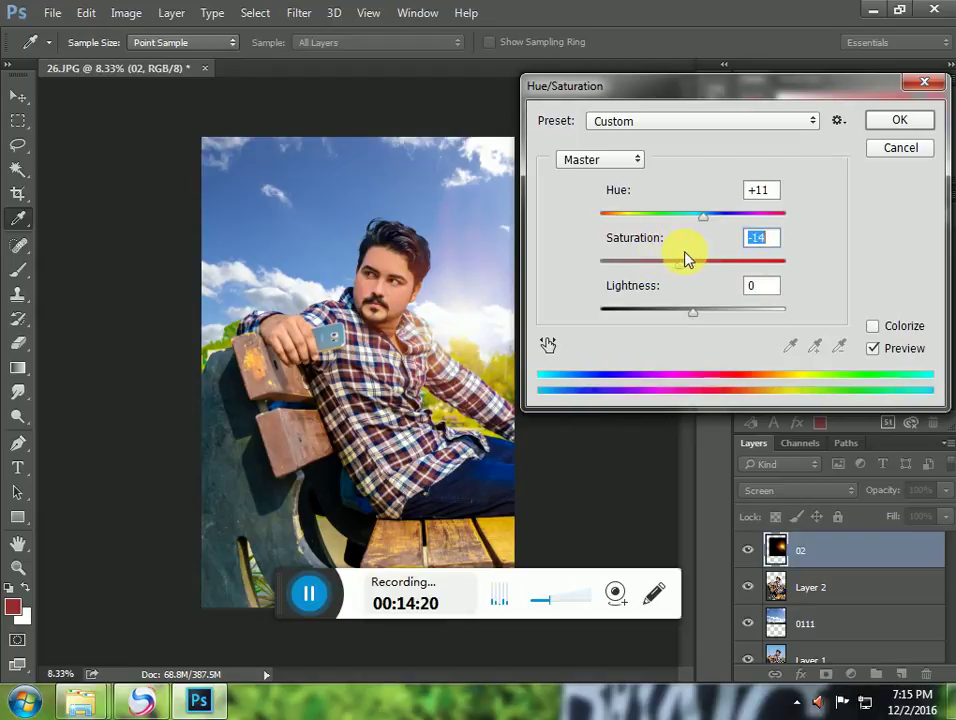
left_click(895, 123)
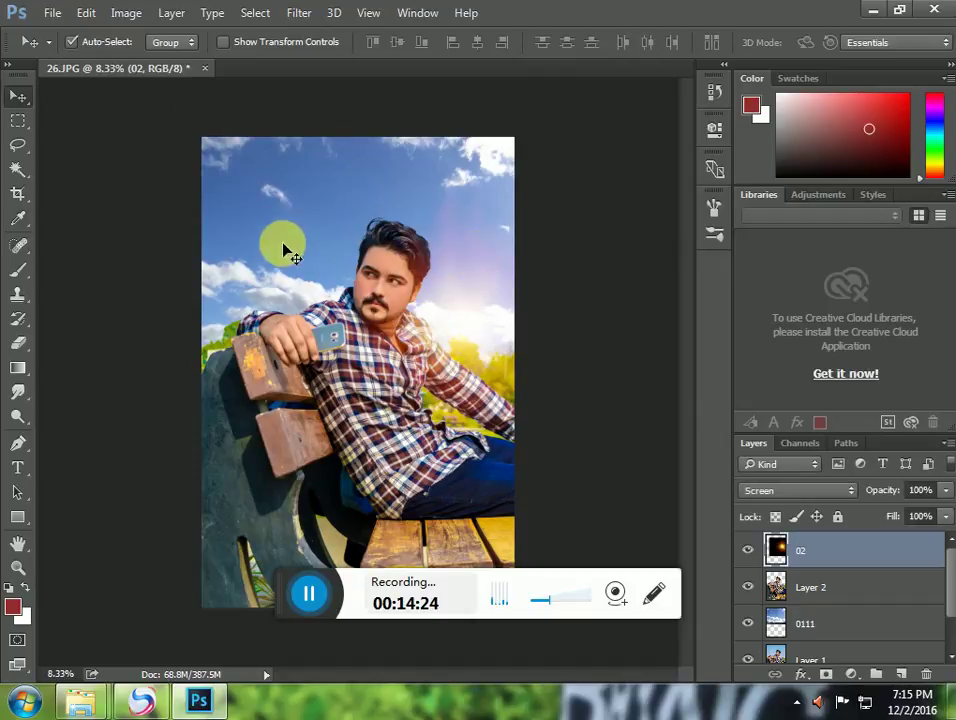
Apply a second Levels adjustment to the 02 layer, raising the black input level to about 27
left_click(122, 14)
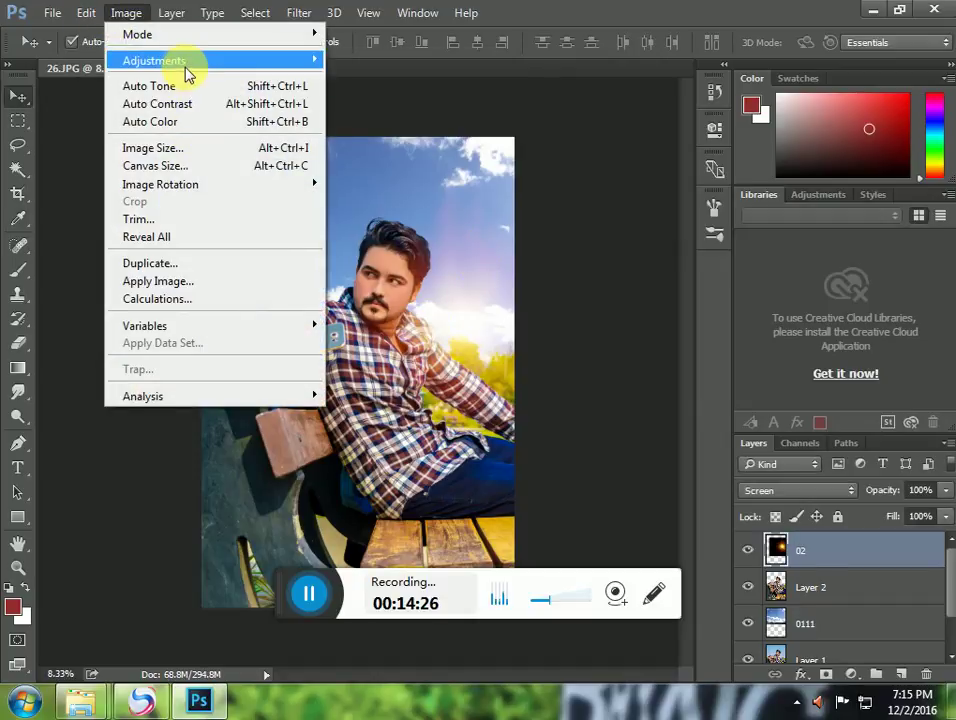
mouse_move(186, 62)
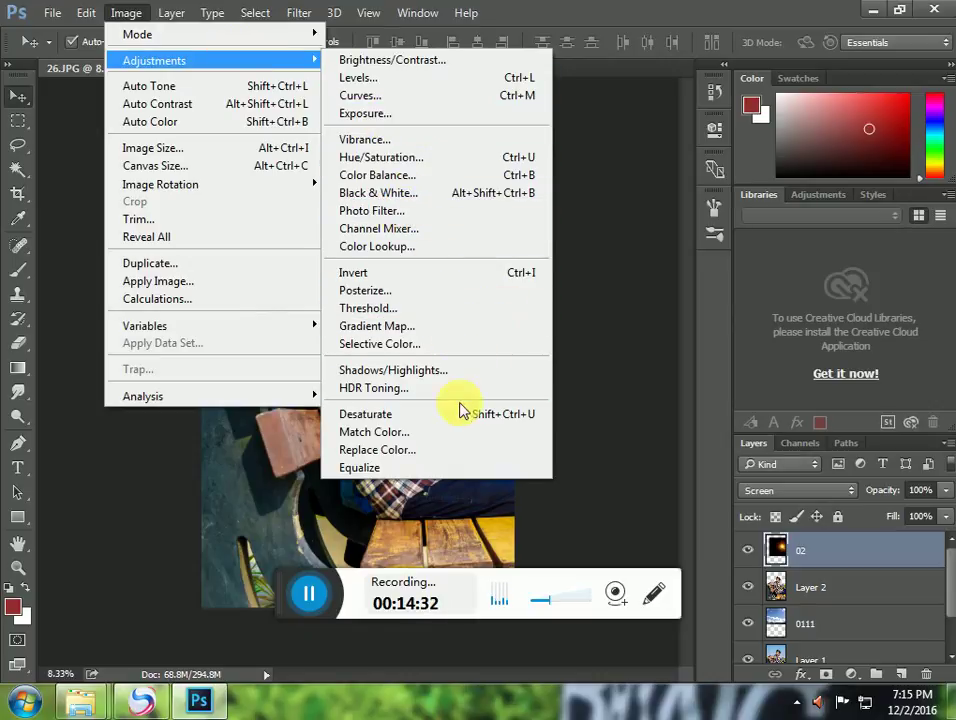
left_click(396, 80)
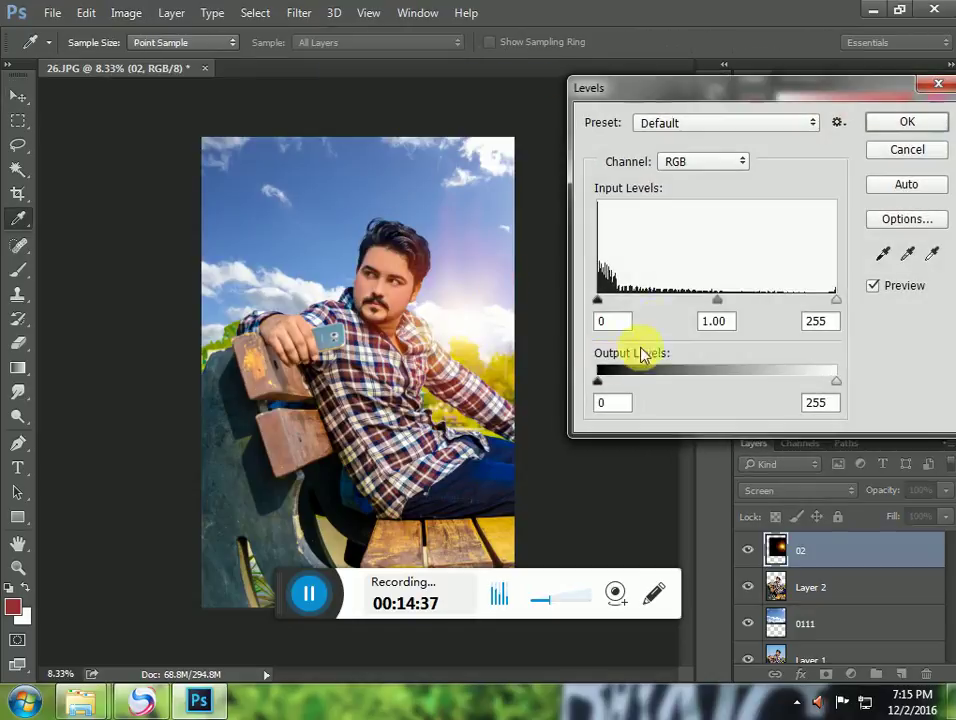
left_click_drag(604, 299, 624, 305)
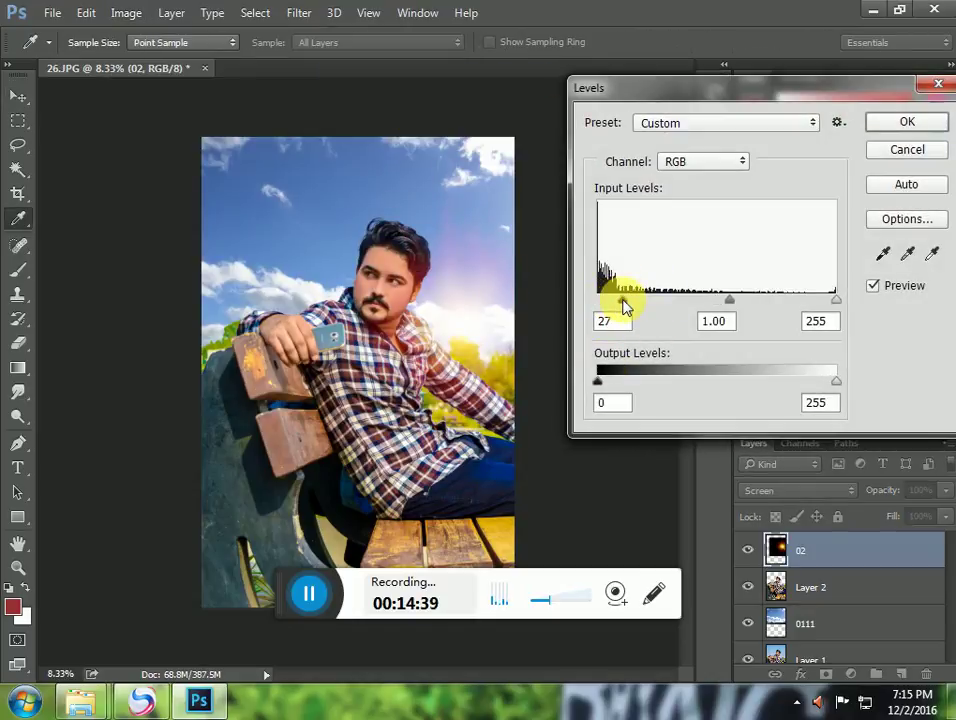
left_click(905, 124)
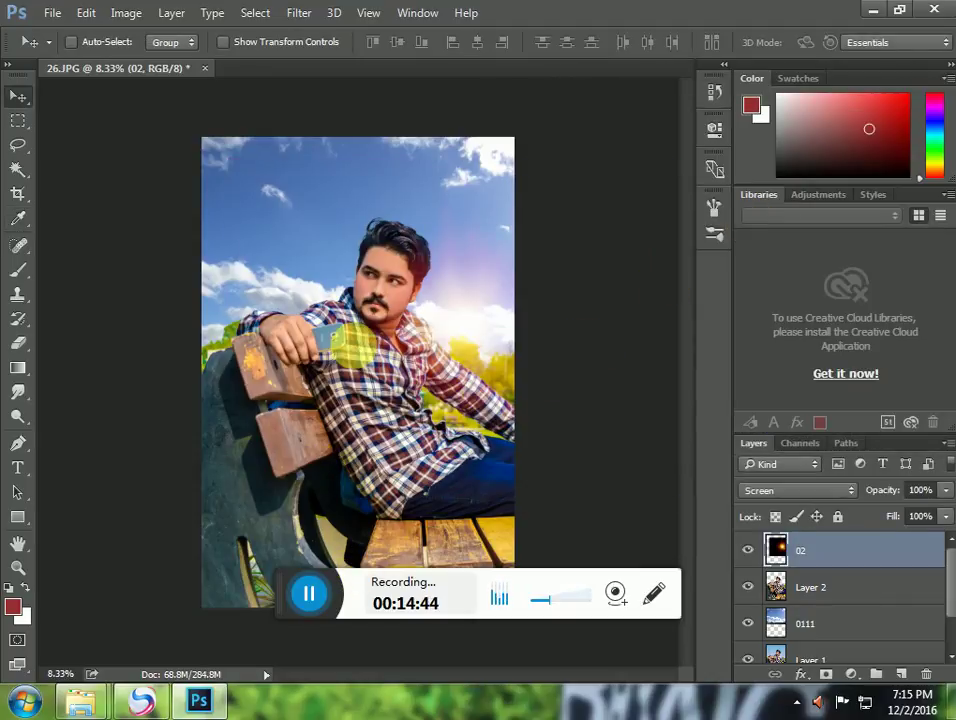
left_click_drag(270, 262, 305, 285)
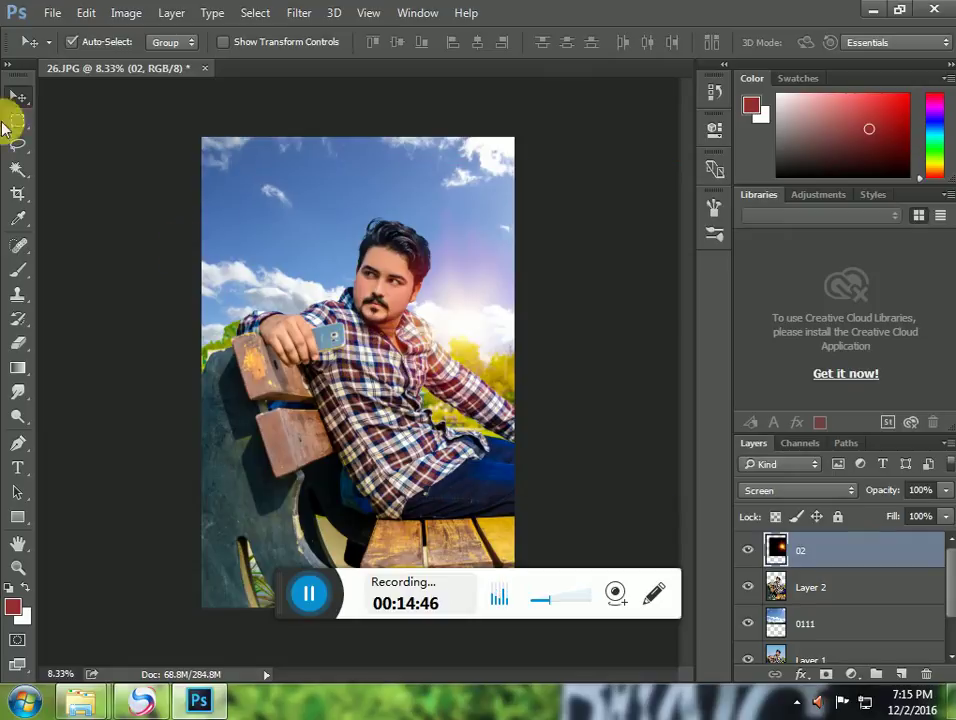
Save the edited portrait to the Desktop as a JPEG copy named fffd, declining to replace the existing 26.JPG
left_click(50, 14)
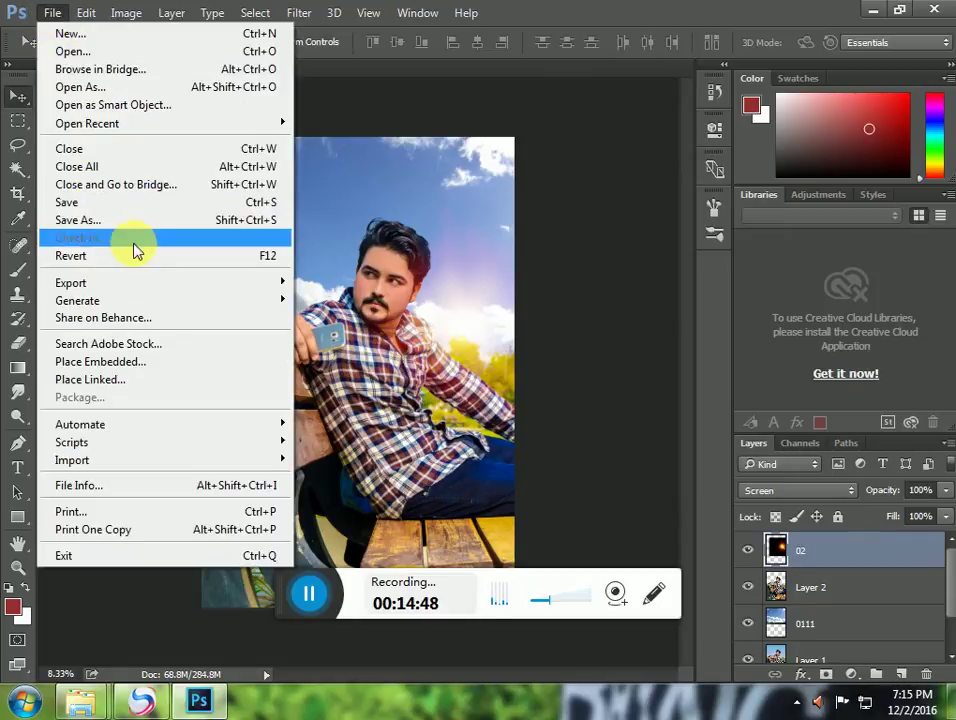
left_click(137, 222)
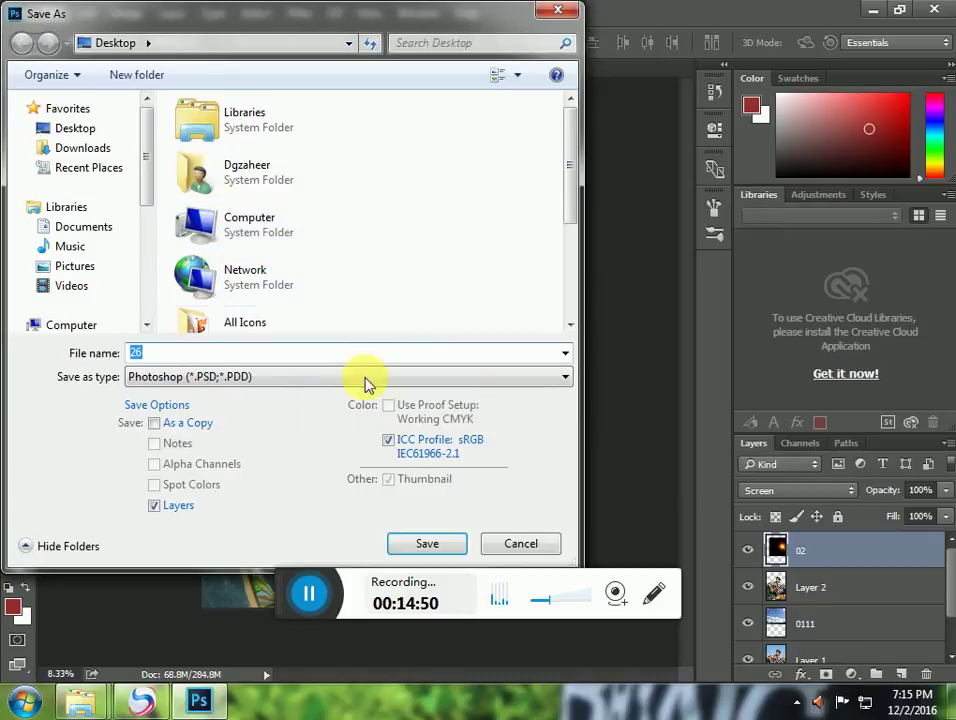
left_click(309, 386)
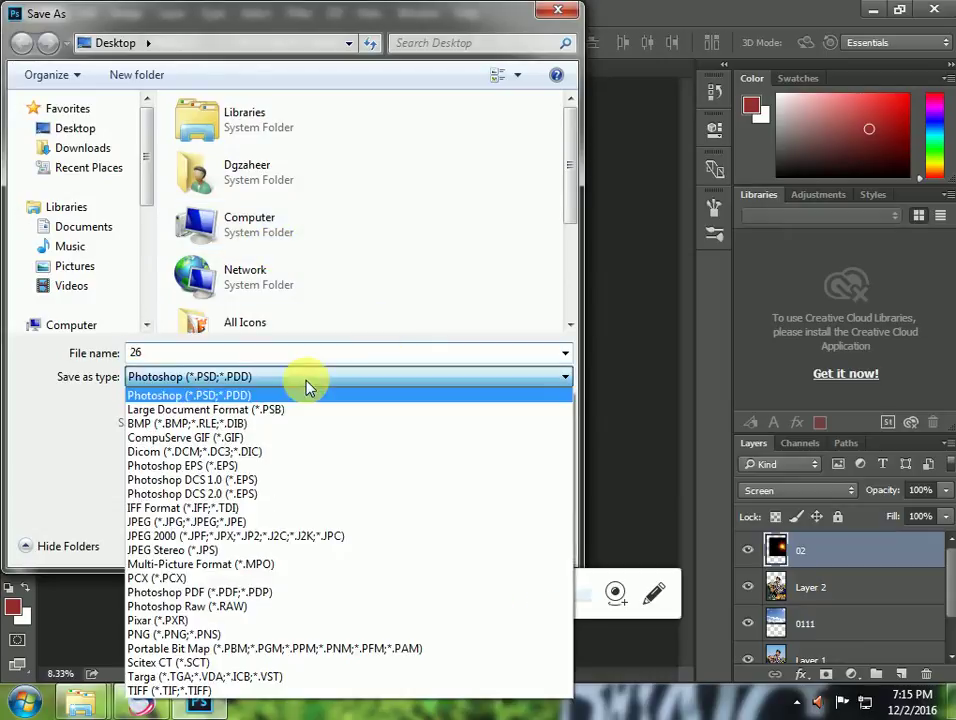
left_click(250, 523)
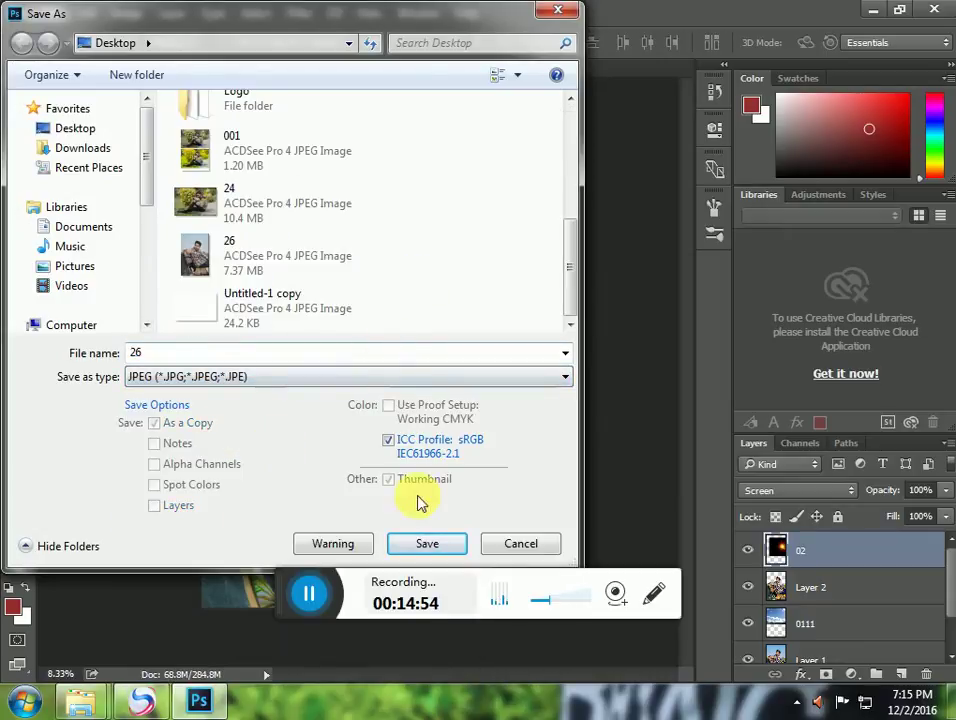
left_click(427, 543)
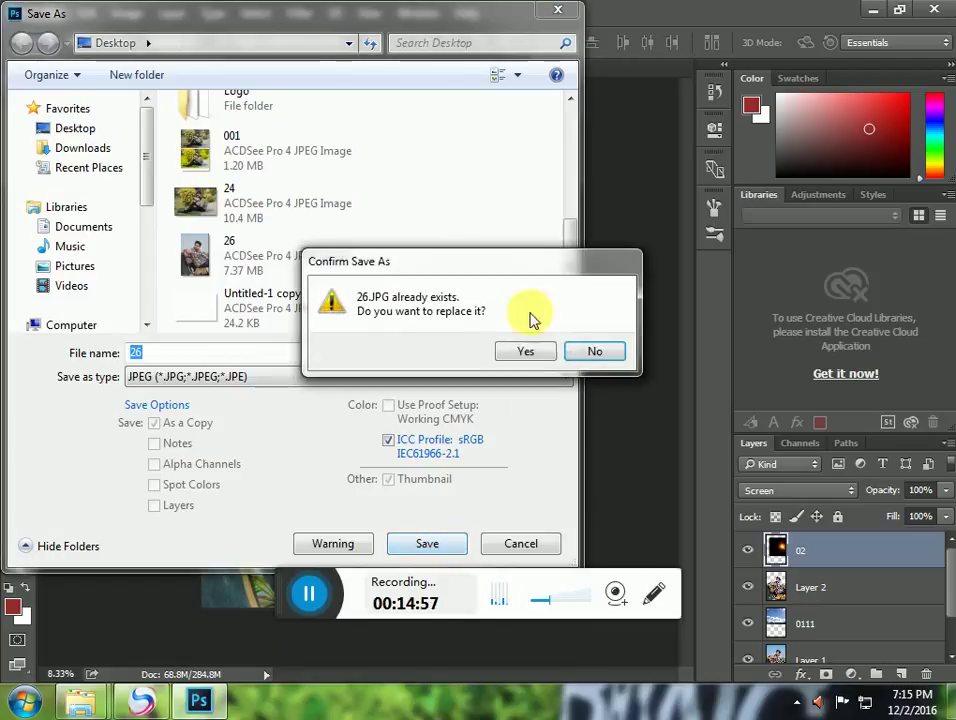
left_click(593, 354)
type("f")
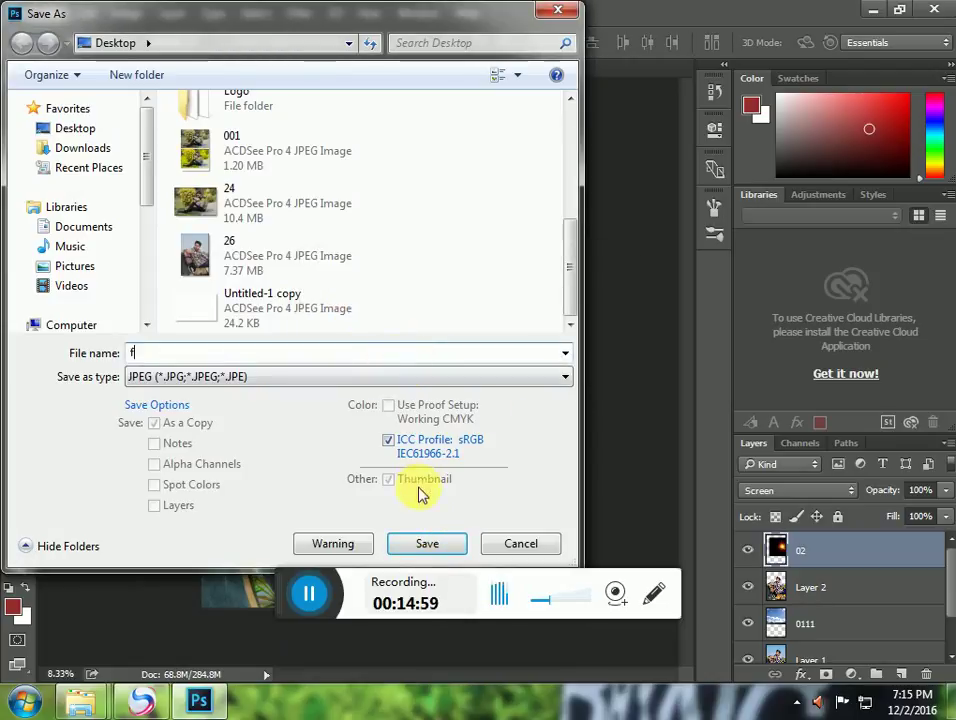
type("ffd")
left_click(430, 541)
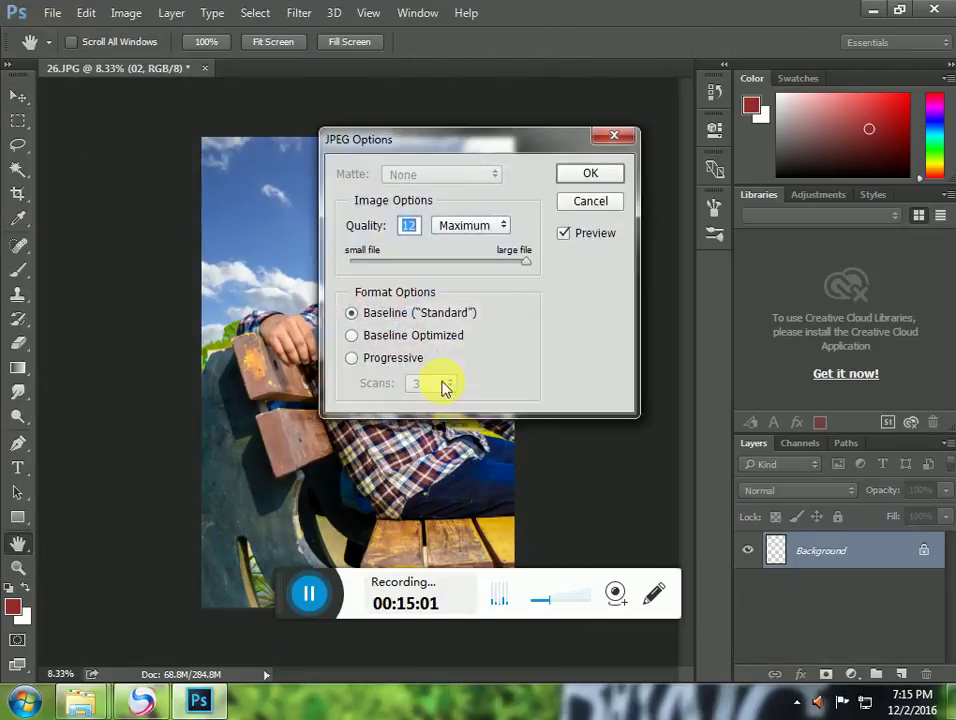